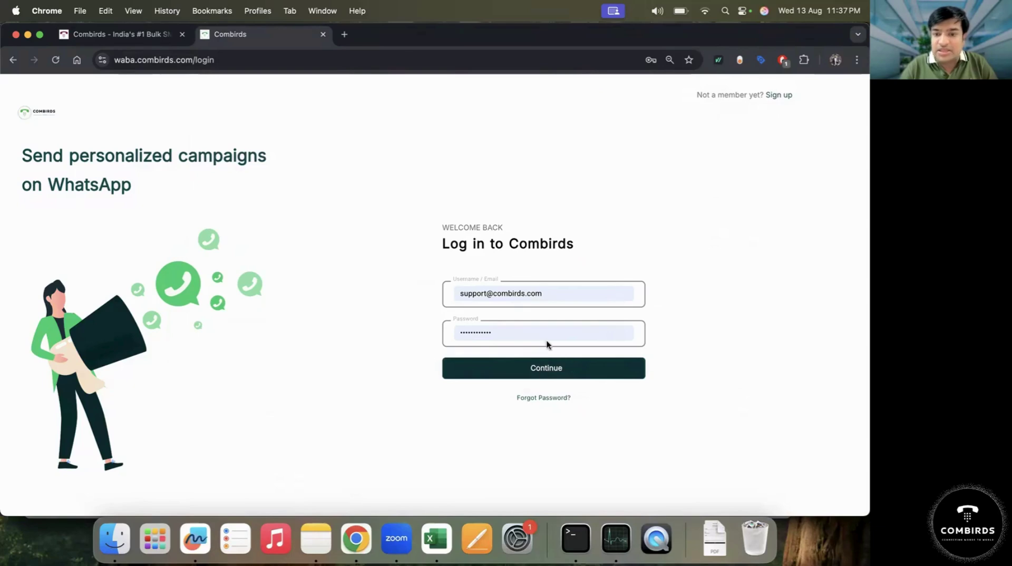
# Step: Log in with the already filled-in account credentials and open the Combirds project
pyautogui.click(546, 344)
pyautogui.click(700, 360)
pyautogui.click(546, 369)
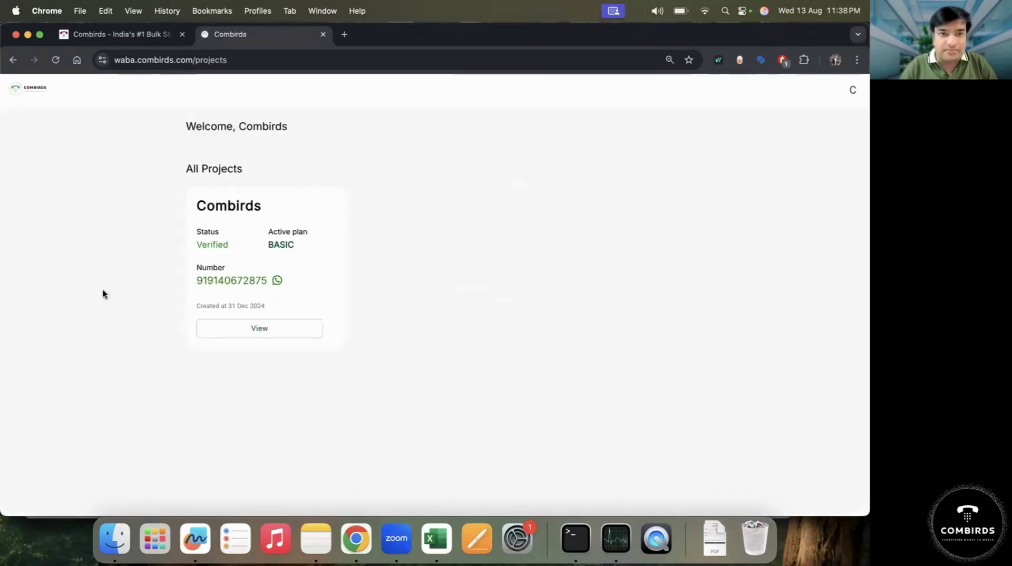
pyautogui.click(258, 329)
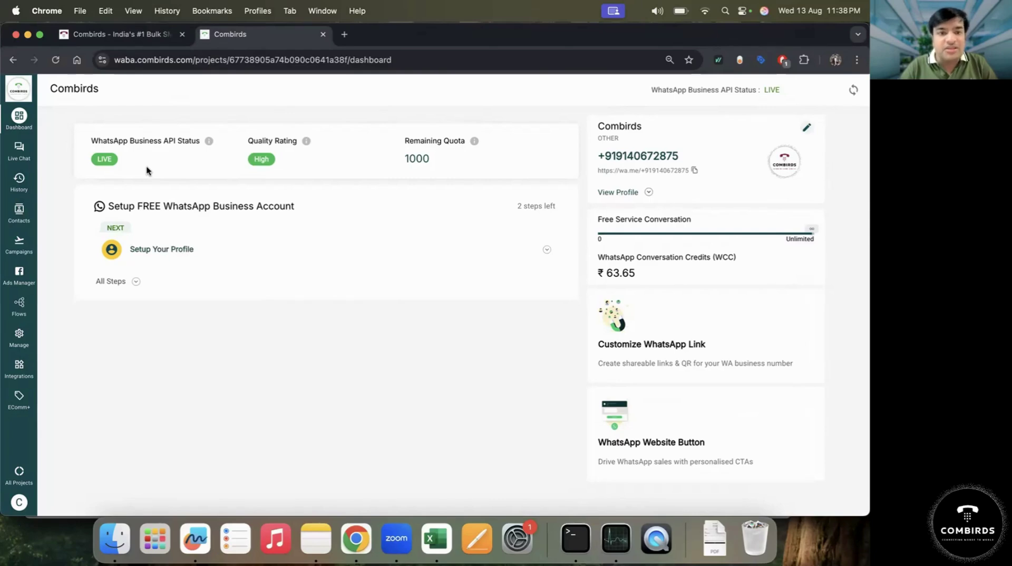
# Step: Check the quality rating and remaining quota information on the dashboard and expand the business profile details
pyautogui.moveTo(307, 142)
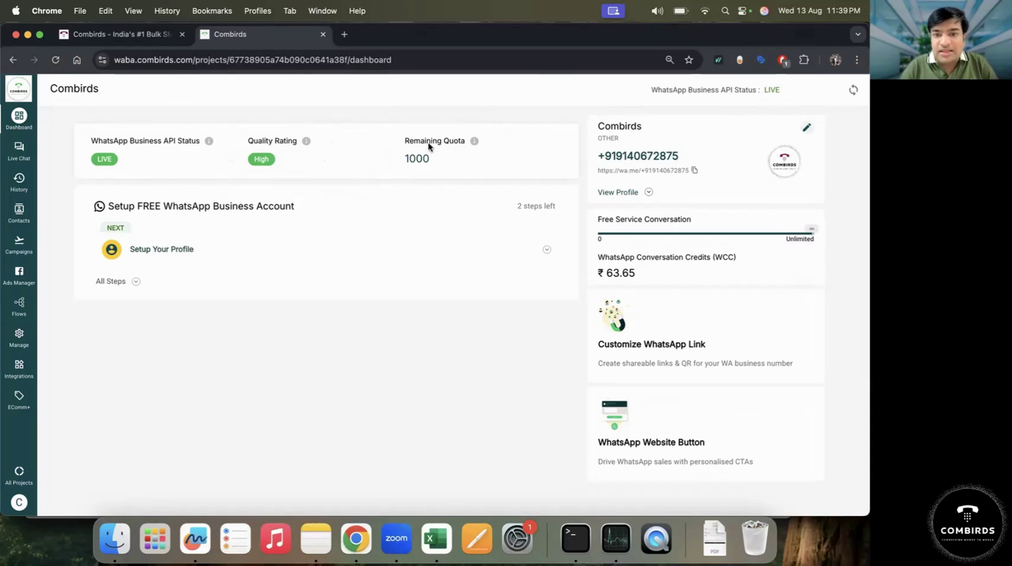
pyautogui.moveTo(477, 140)
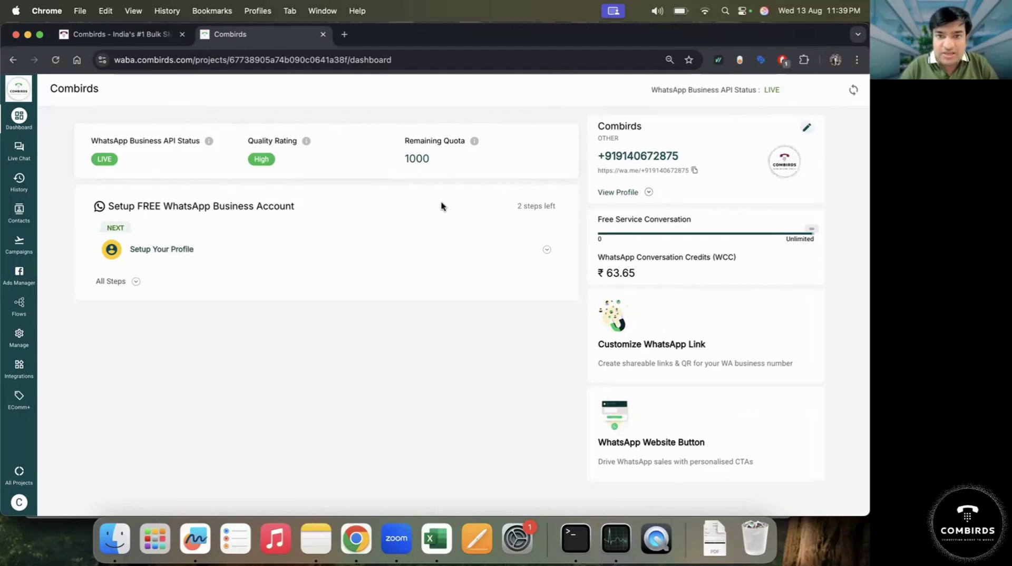
pyautogui.click(633, 193)
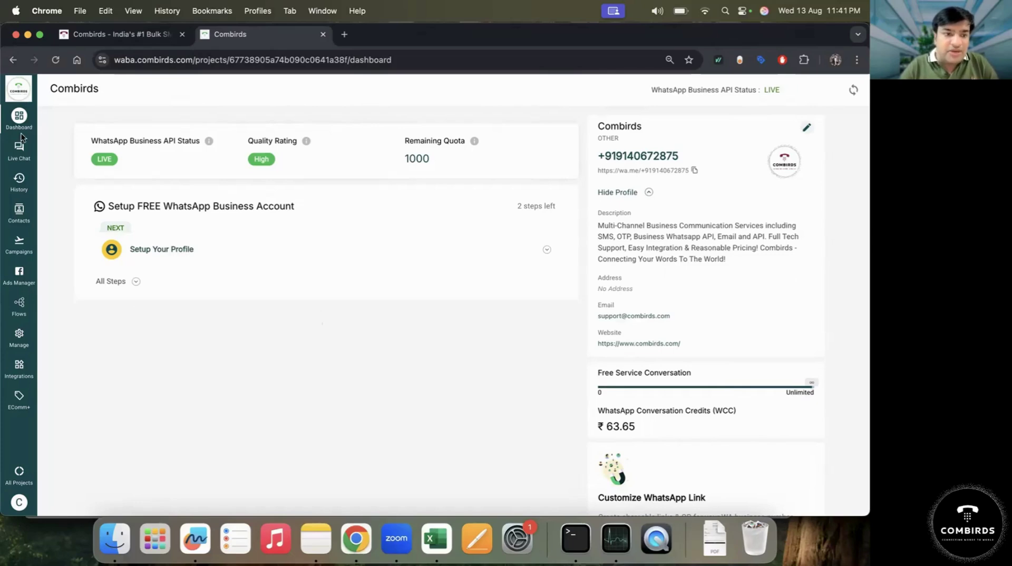
# Step: Open the template message management page and browse the ready-made Trending, Ecommerce and Education templates
pyautogui.click(19, 338)
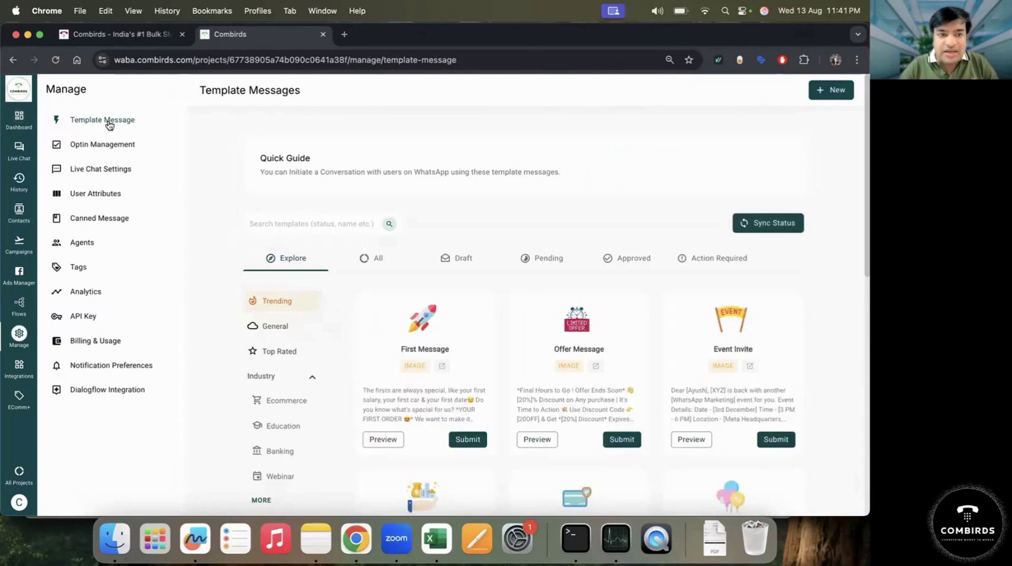
pyautogui.scroll(-3, 477, 327)
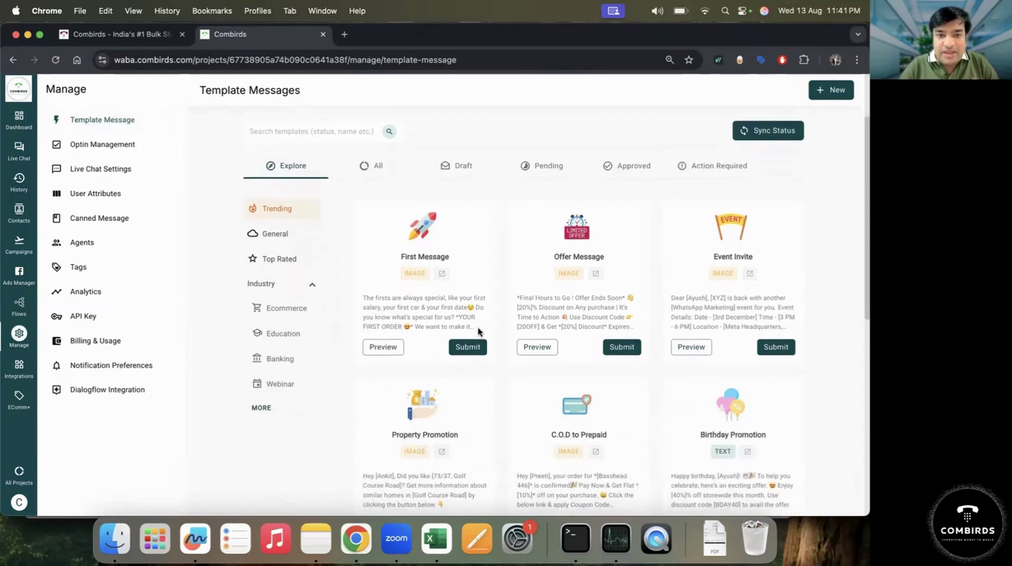
pyautogui.scroll(3, 463, 288)
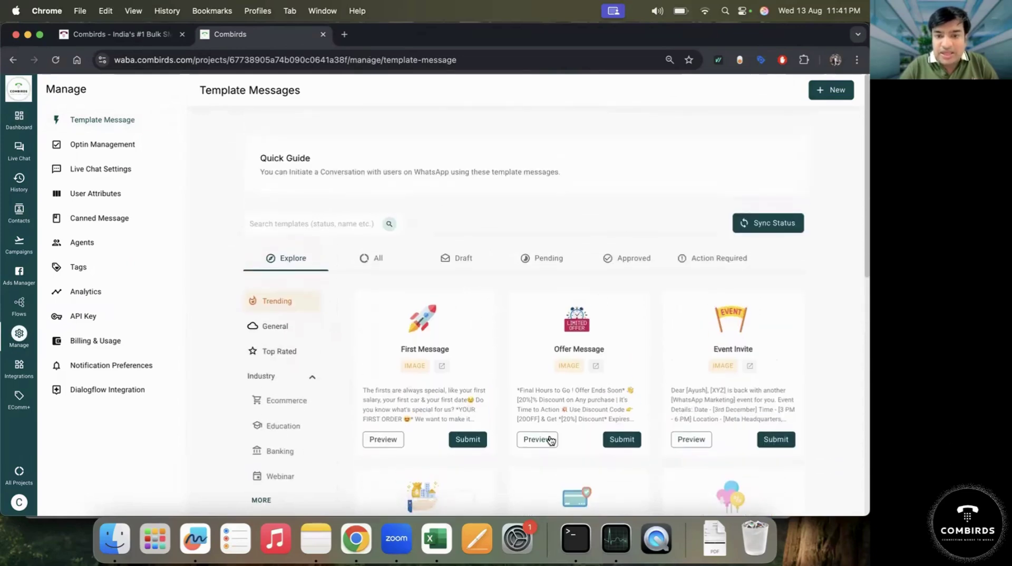
pyautogui.click(283, 402)
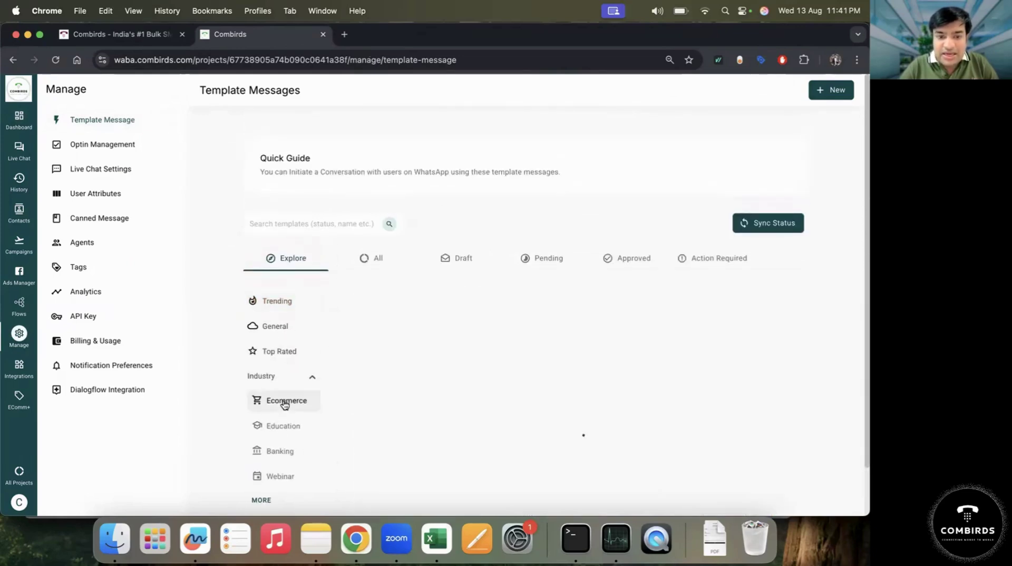
pyautogui.click(283, 427)
pyautogui.scroll(-4, 532, 397)
pyautogui.scroll(4, 532, 397)
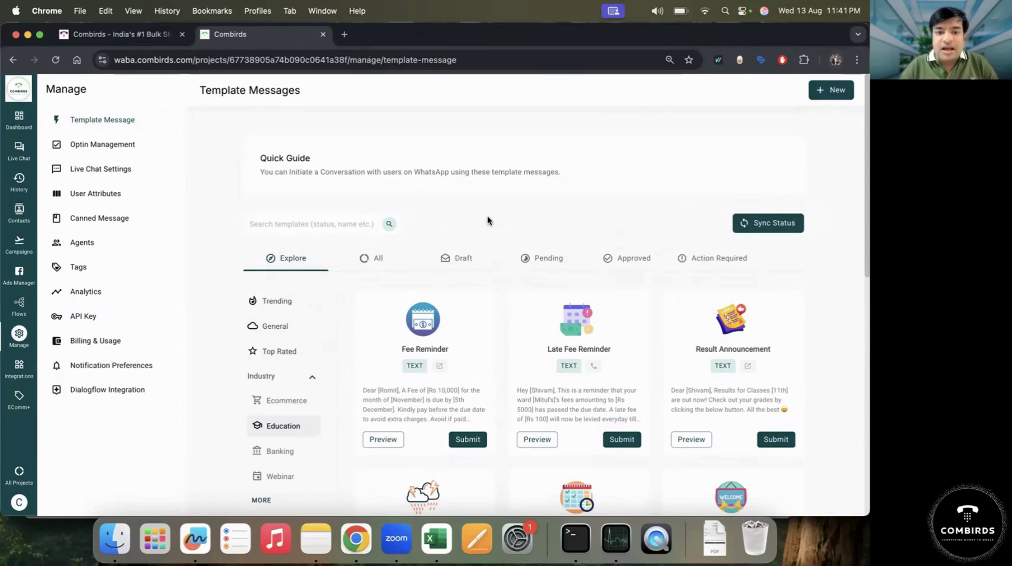
# Step: Look through the list of all existing templates and preview the testdtt image template
pyautogui.click(373, 258)
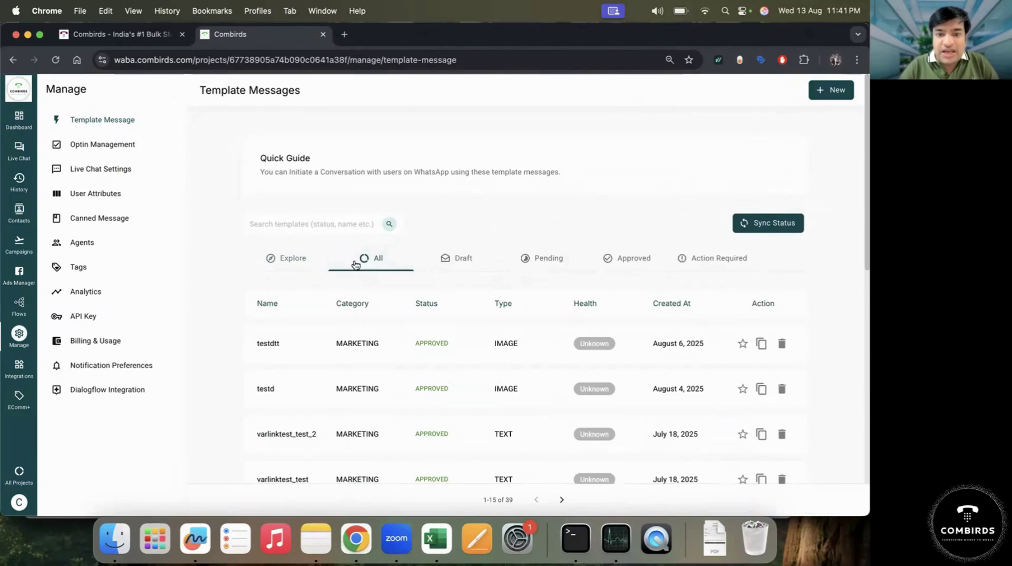
pyautogui.scroll(-6, 476, 422)
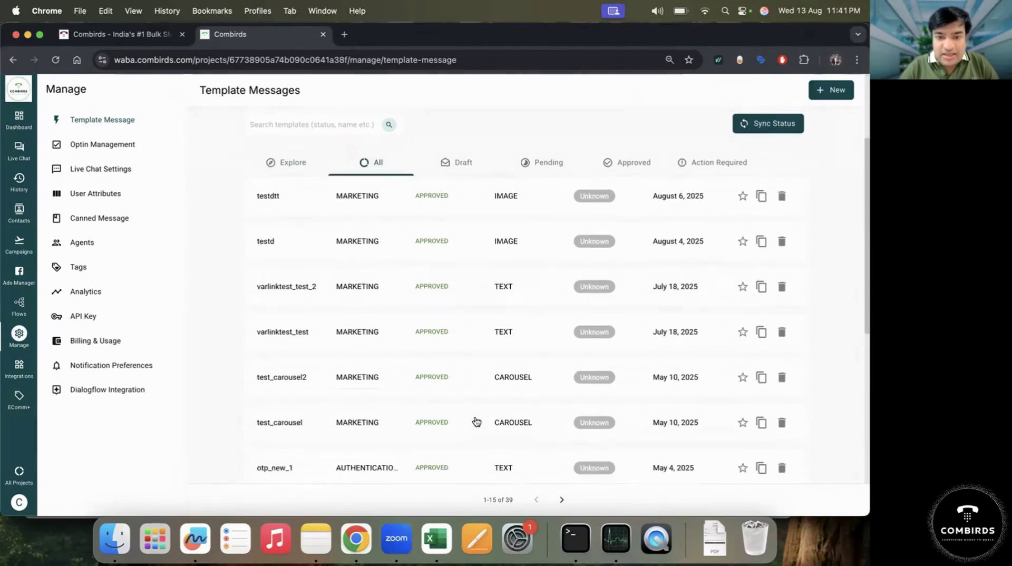
pyautogui.scroll(-4, 469, 322)
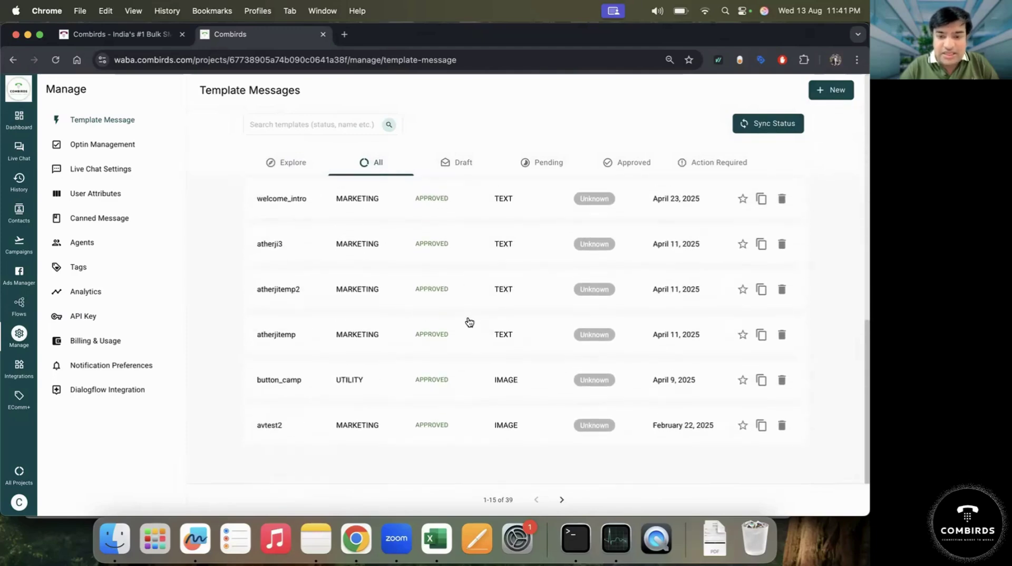
pyautogui.scroll(10, 468, 321)
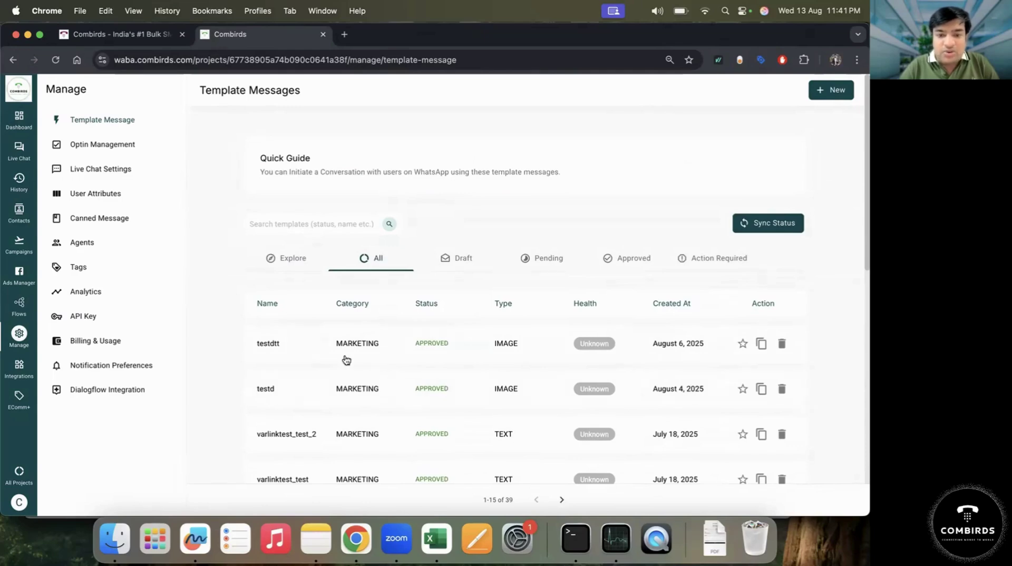
pyautogui.click(502, 345)
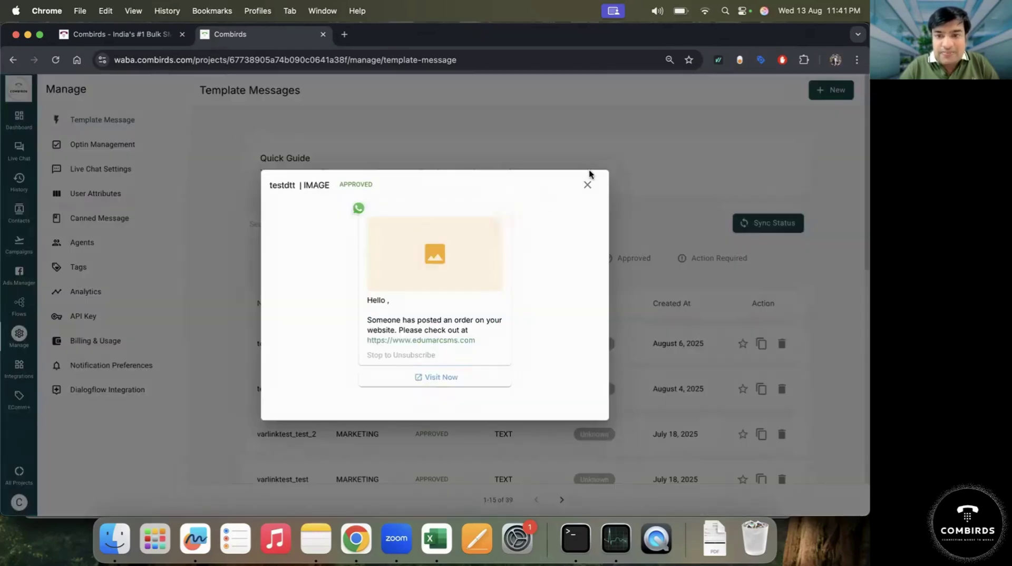
pyautogui.click(586, 185)
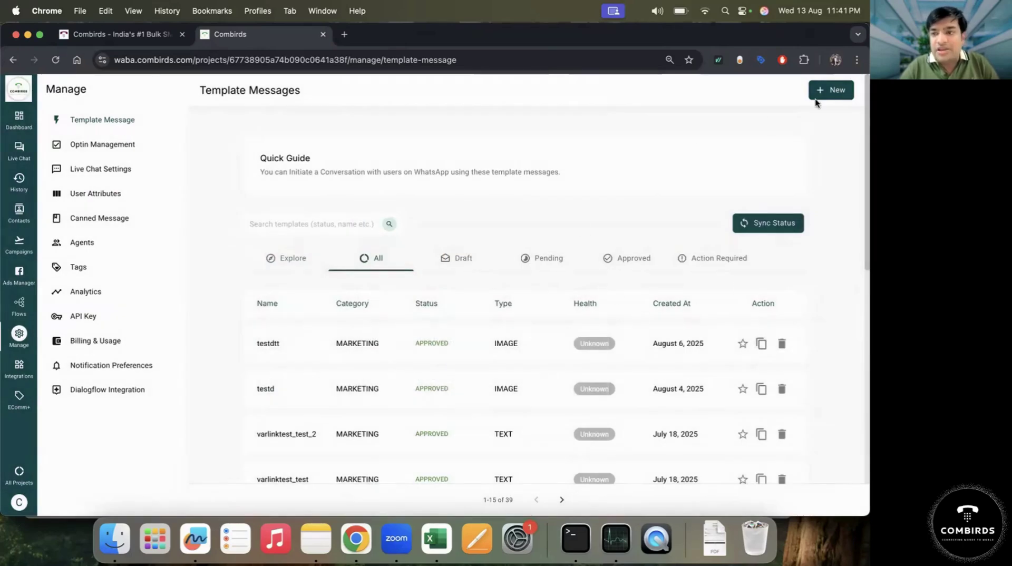
# Step: Start a new template message with the category MARKETING and the language English
pyautogui.click(830, 92)
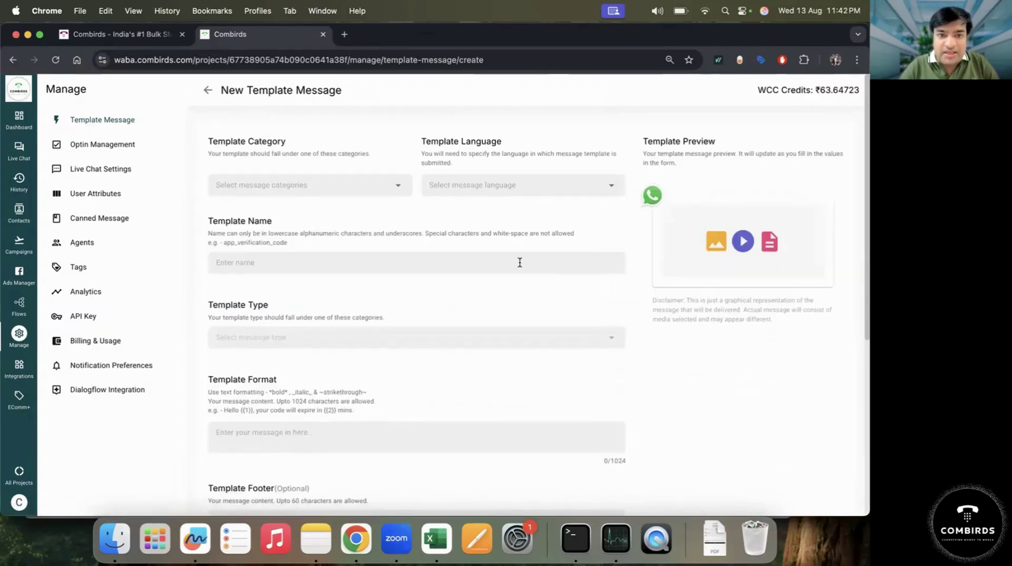
pyautogui.click(379, 183)
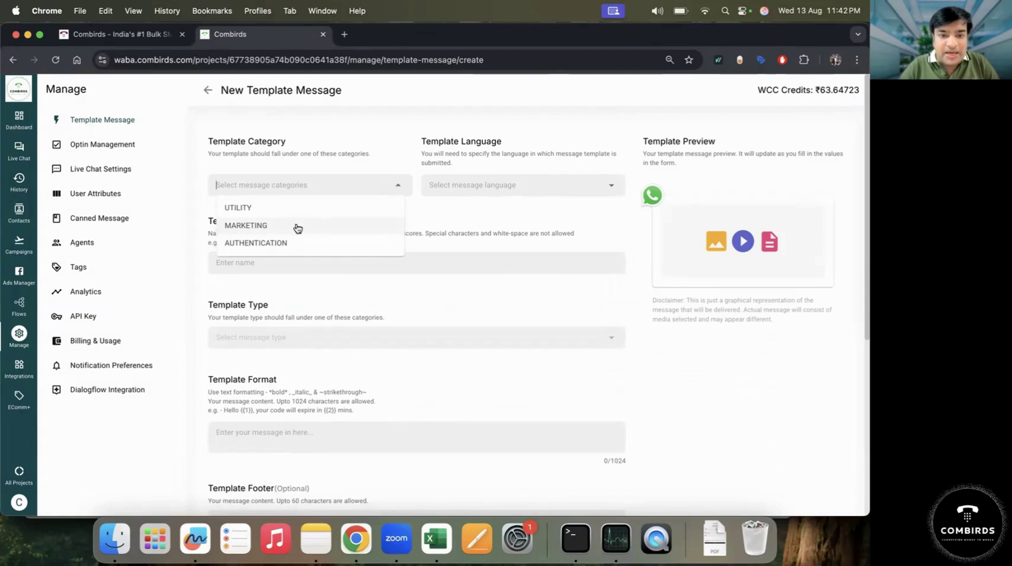
pyautogui.click(297, 226)
pyautogui.click(510, 185)
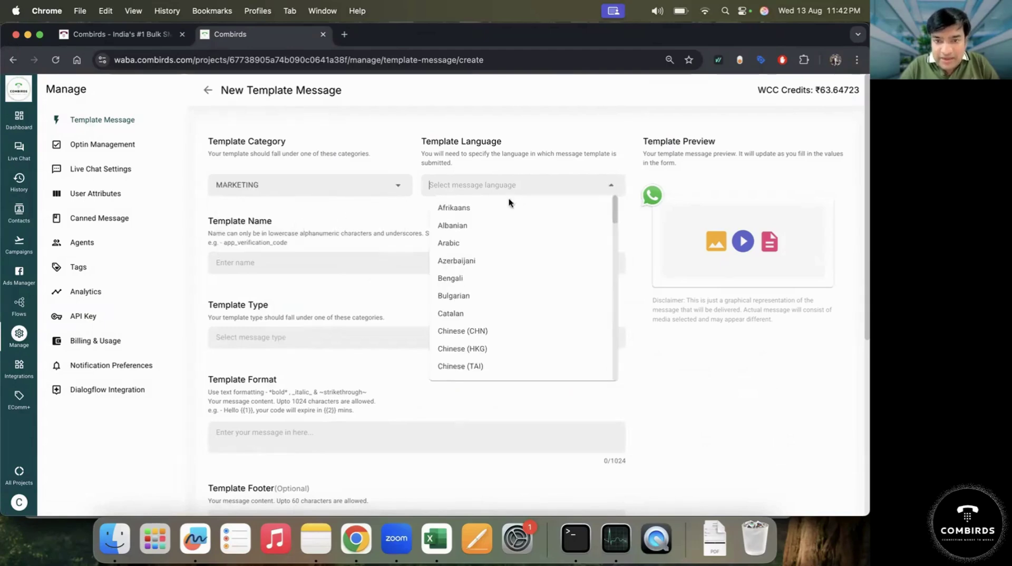
pyautogui.write('Engl')
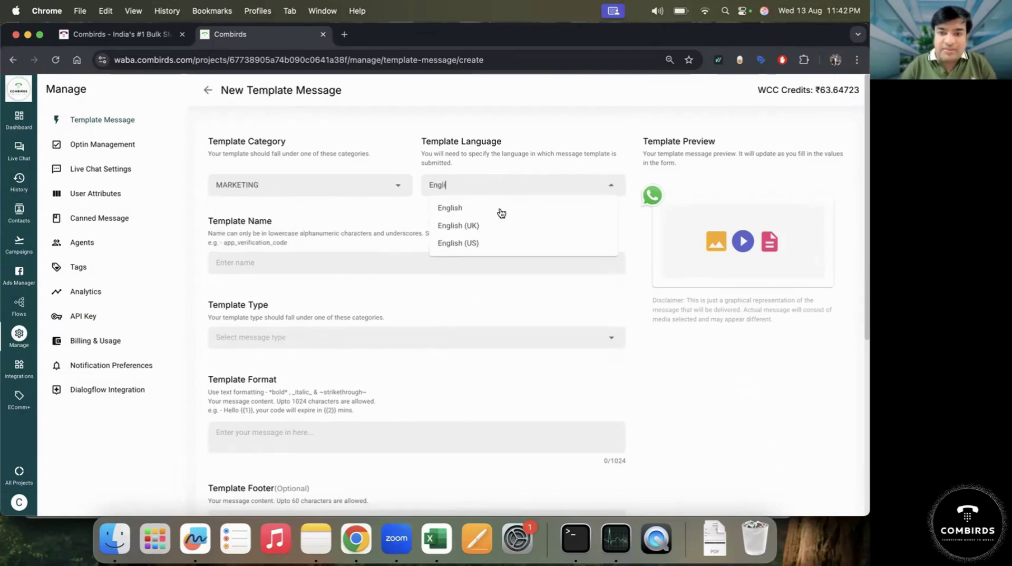
pyautogui.click(481, 209)
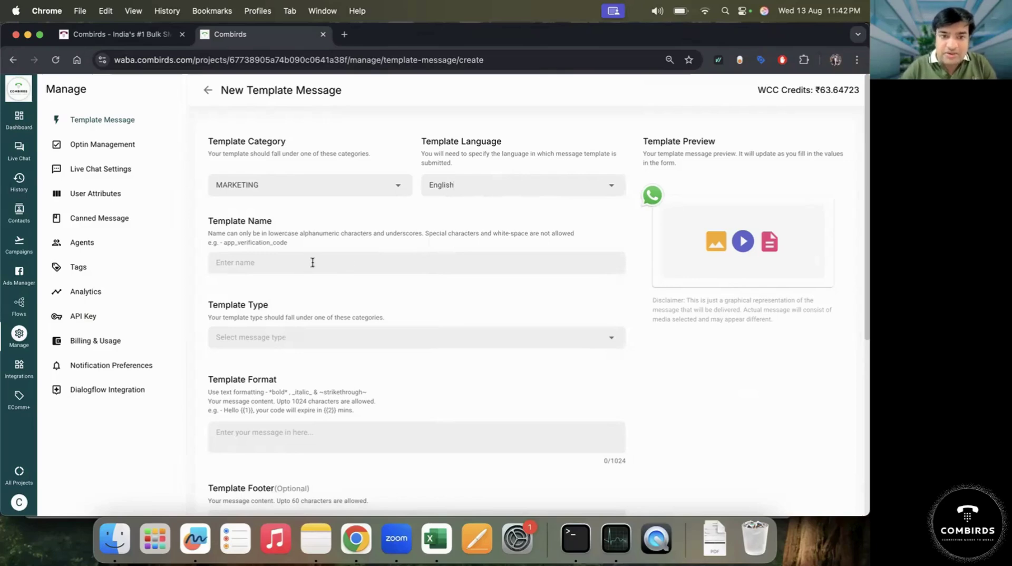
# Step: Name the template message_test and set its type to IMAGE
pyautogui.write('ap')
pyautogui.press('BackSpace')
pyautogui.press('BackSpace')
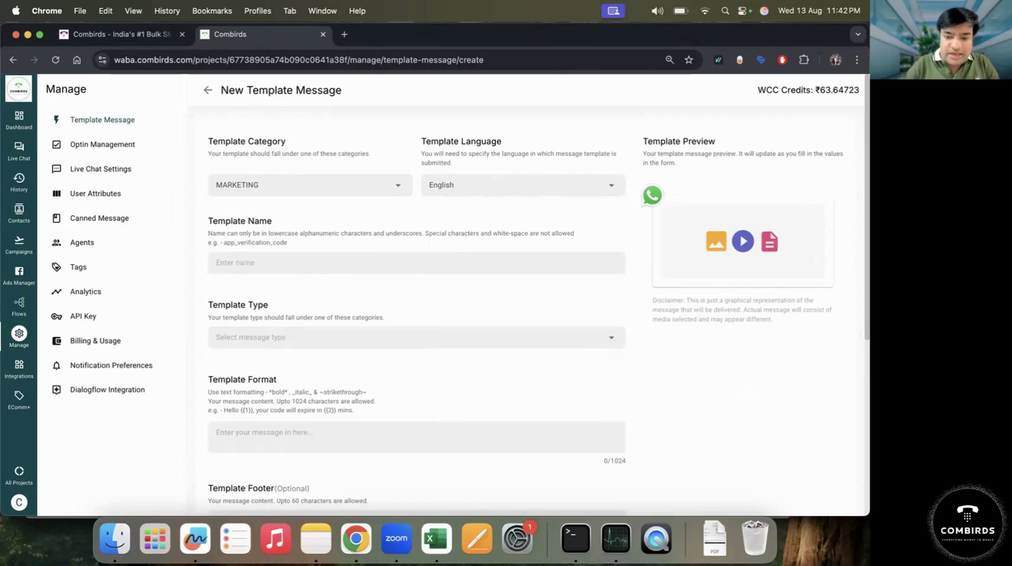
pyautogui.write('message_test')
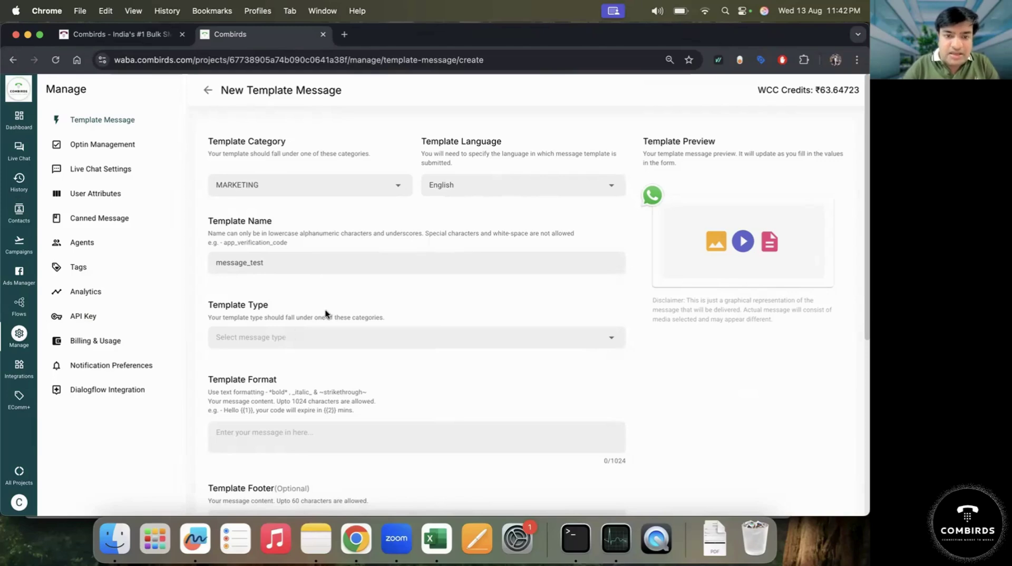
pyautogui.click(293, 337)
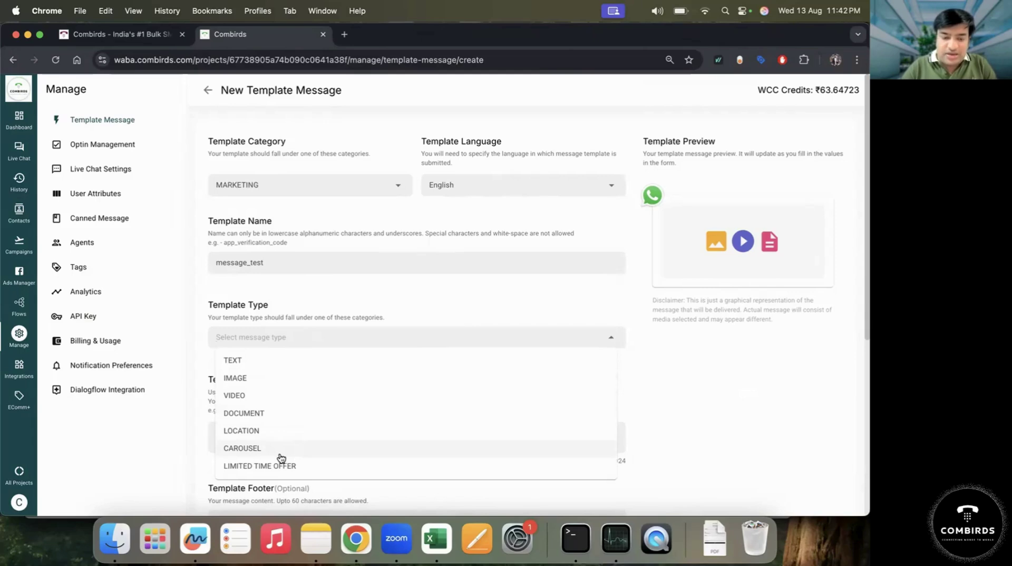
pyautogui.click(259, 385)
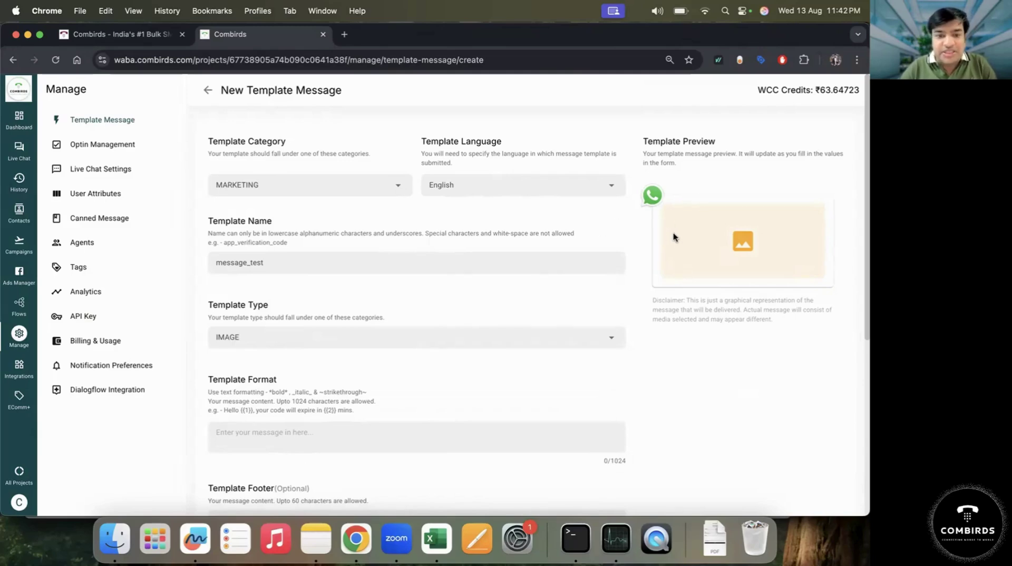
# Step: Copy the example text "Hello {{1}}, your code will expire in {{2}} mins." into the template's message body
pyautogui.click(310, 438)
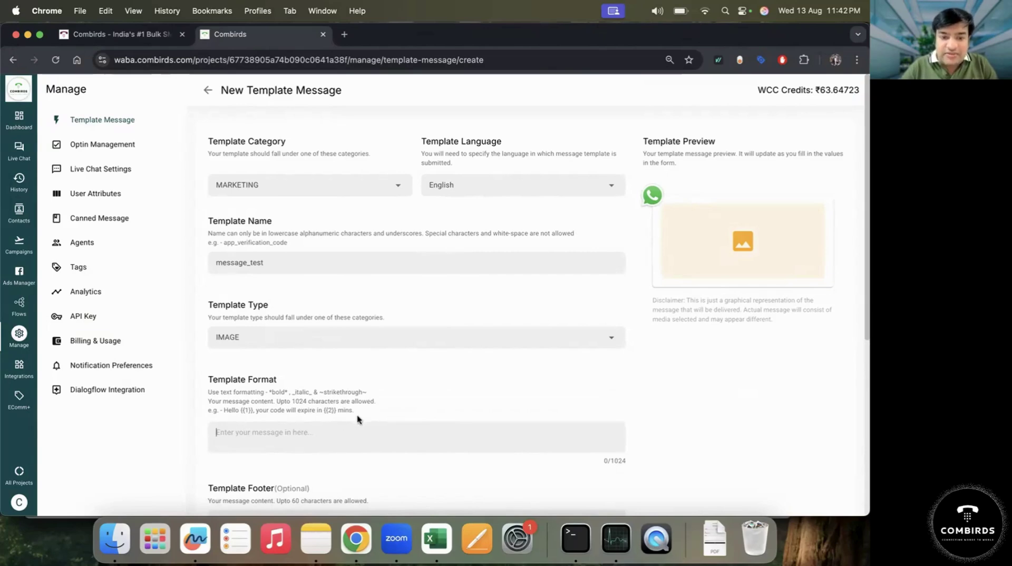
pyautogui.moveTo(368, 410); pyautogui.dragTo(224, 410)
pyautogui.press('super+c')
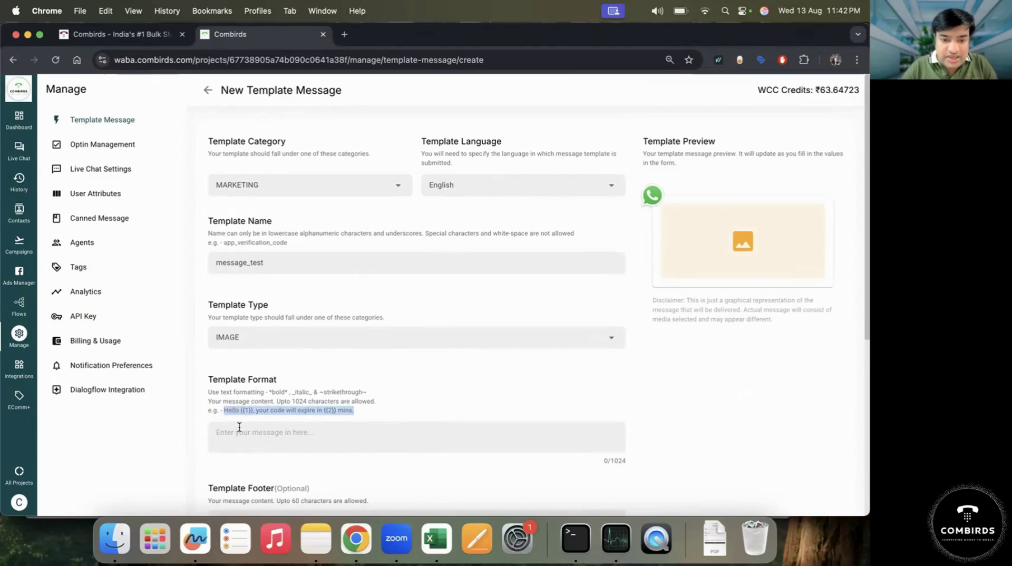
pyautogui.click(240, 430)
pyautogui.press('super+v')
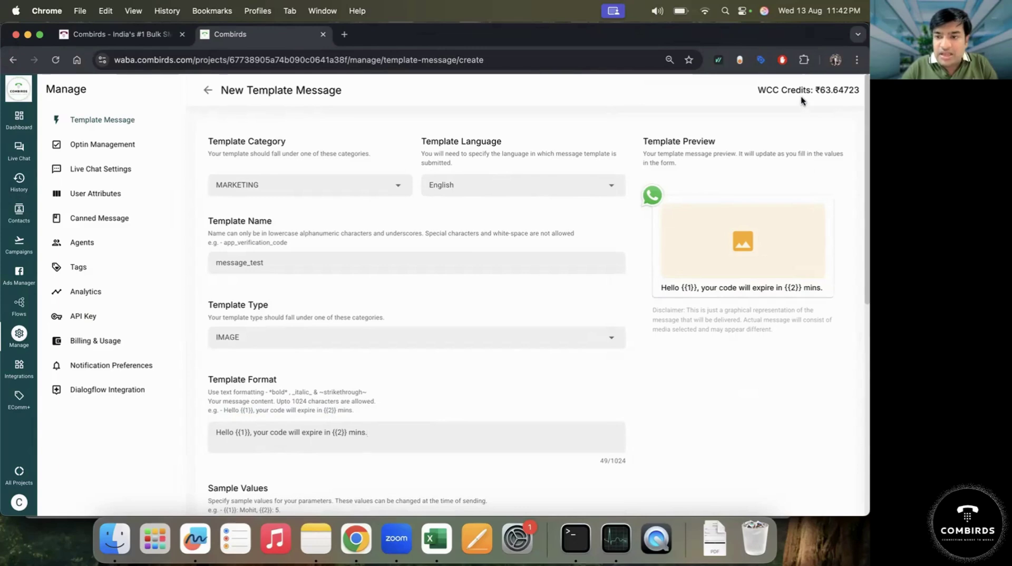
pyautogui.scroll(-2, 525, 370)
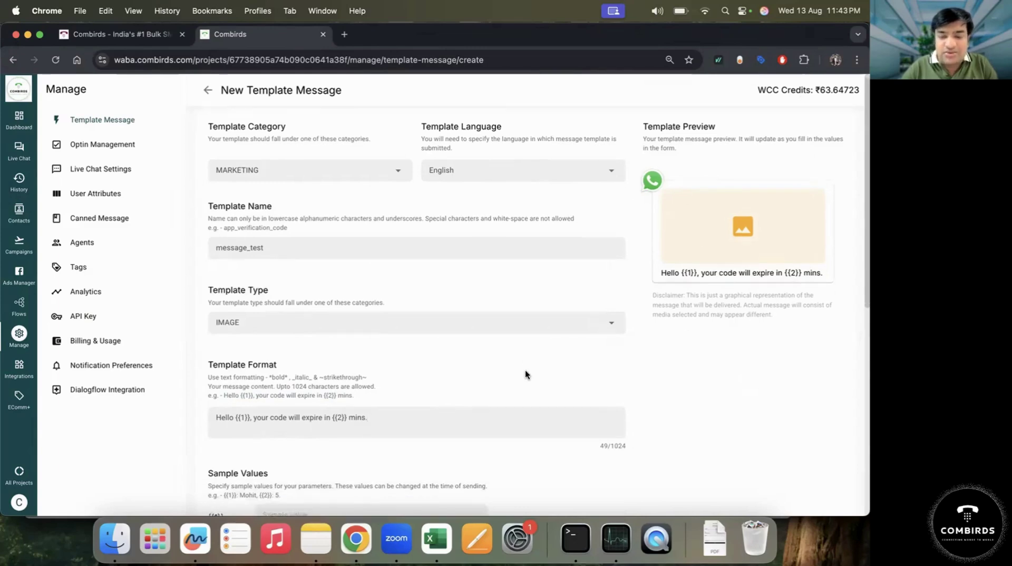
pyautogui.scroll(2, 526, 374)
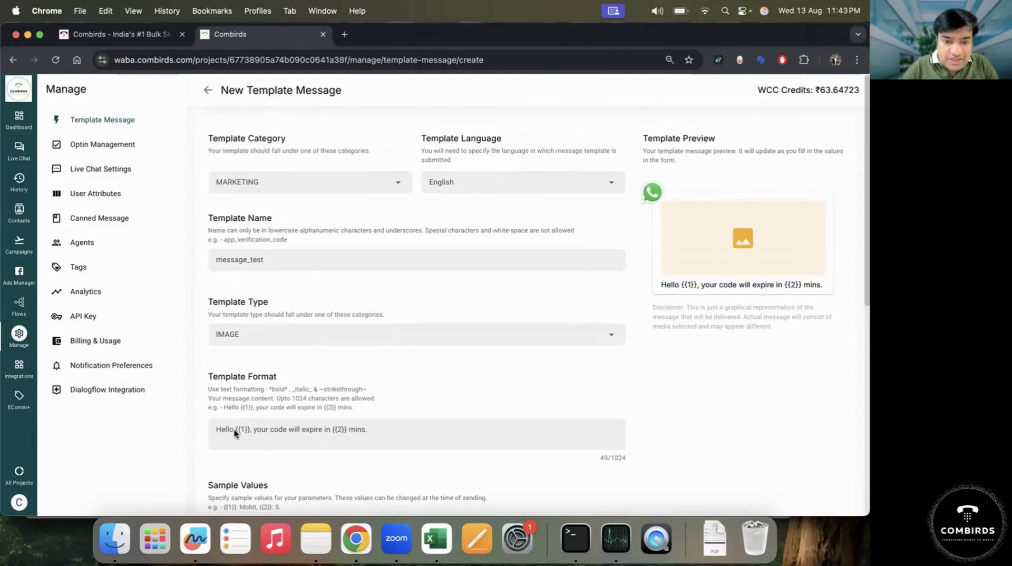
pyautogui.moveTo(234, 428); pyautogui.dragTo(257, 428)
pyautogui.moveTo(326, 430); pyautogui.dragTo(365, 429)
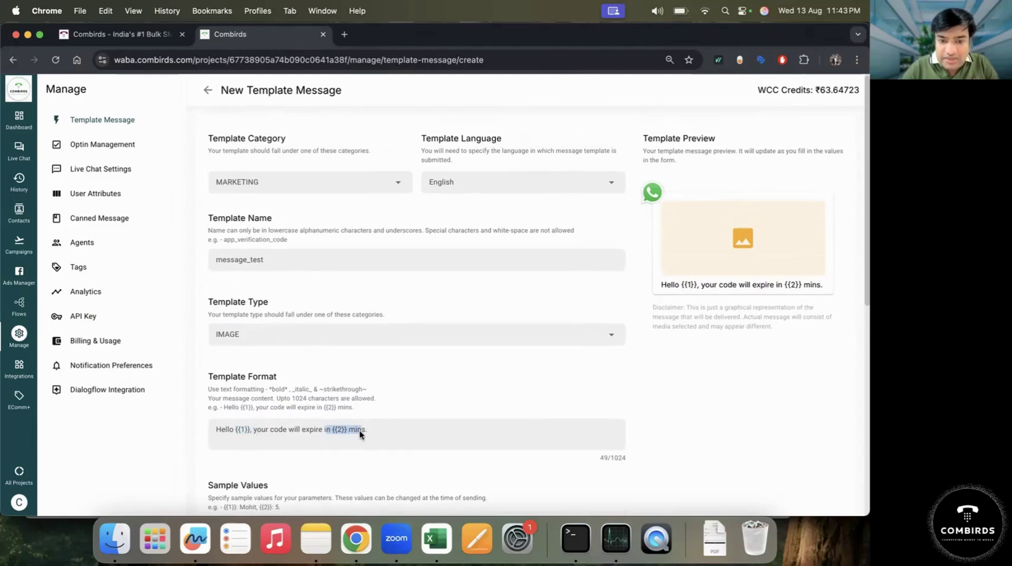
pyautogui.click(385, 435)
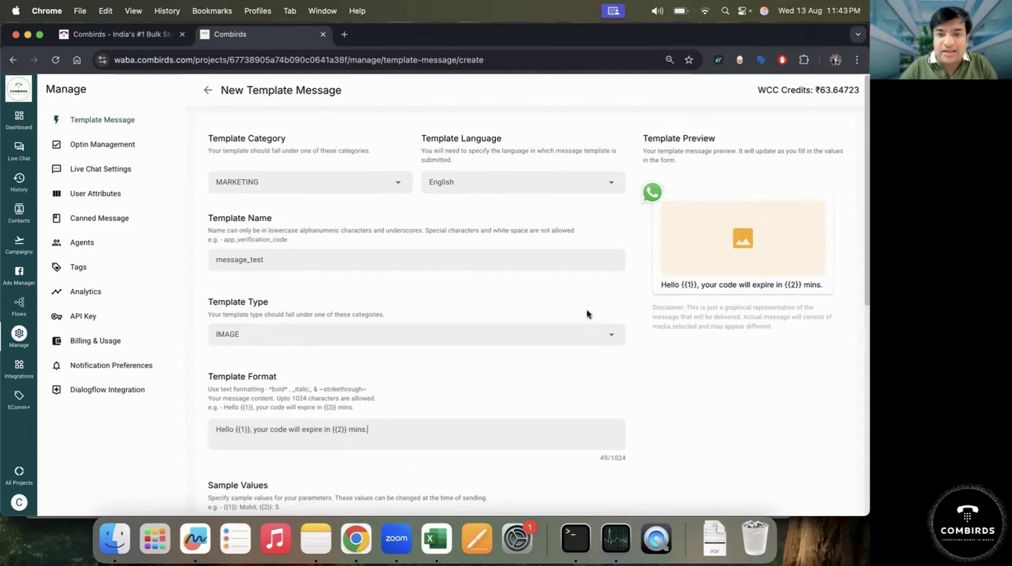
# Step: Enter a person's first name as the sample value for the {{1}} parameter
pyautogui.scroll(-3, 524, 399)
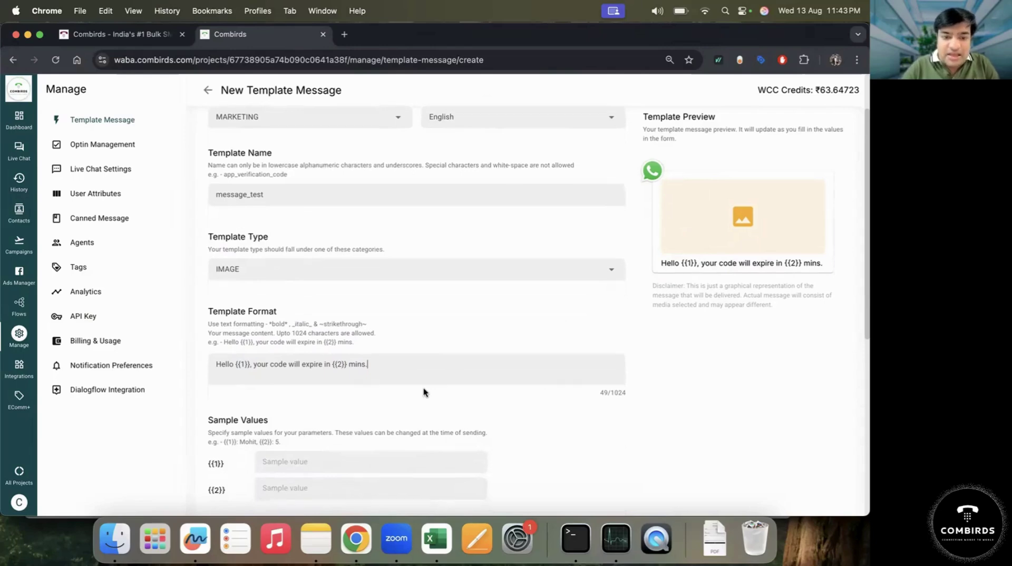
pyautogui.scroll(-4, 422, 393)
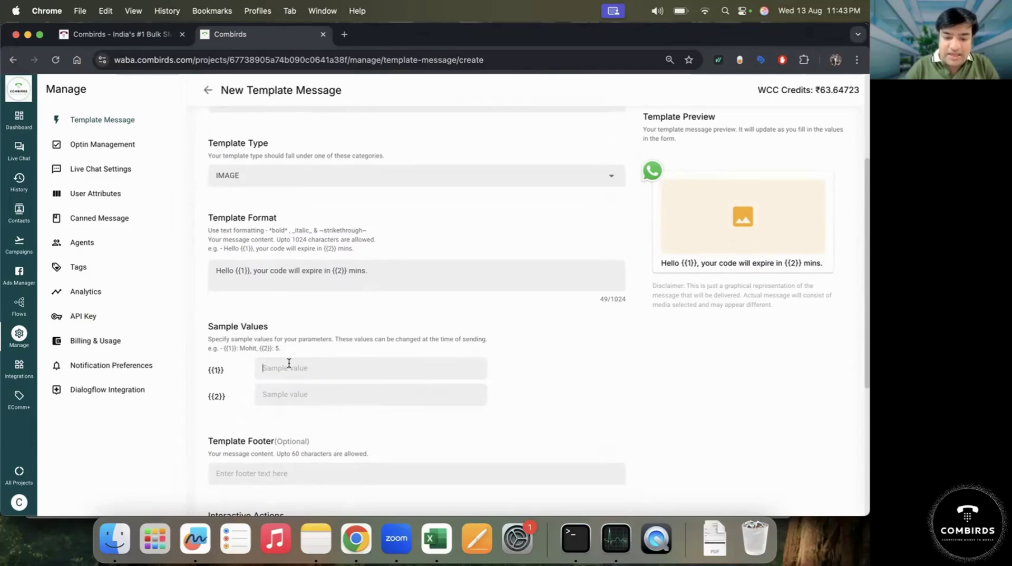
pyautogui.write('Akshay')
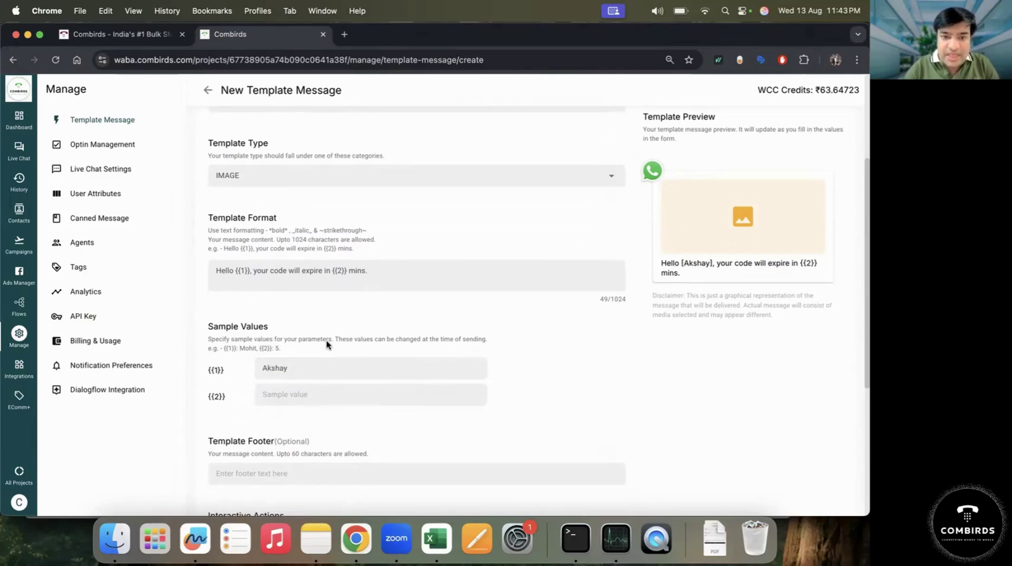
# Step: Set the sample value for {{2}} to 5 and the template footer to "REPLY STOP TO UNSUB"
pyautogui.click(304, 396)
pyautogui.write('5')
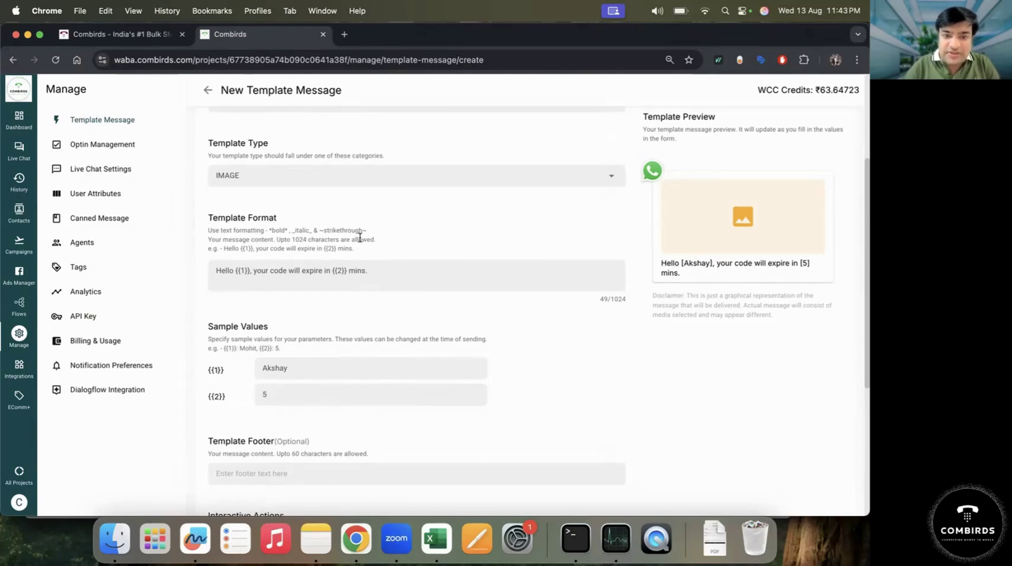
pyautogui.scroll(-4, 496, 344)
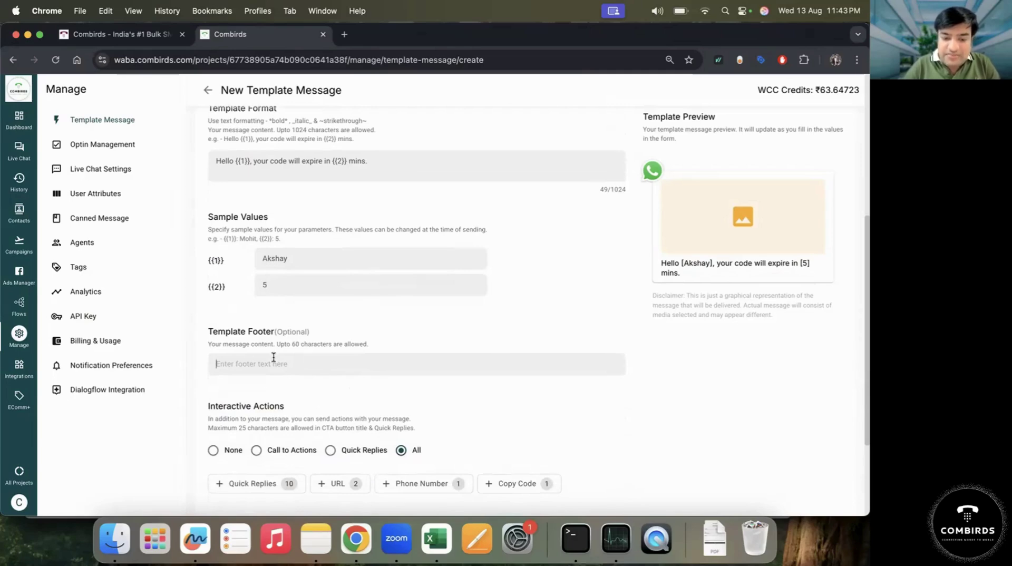
pyautogui.write('REPLY STO')
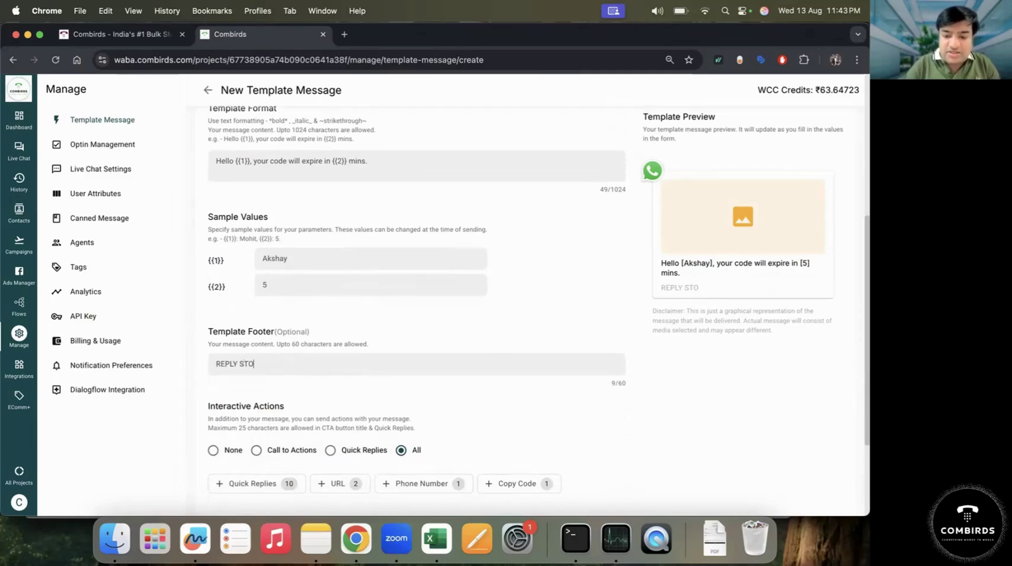
pyautogui.write('P TO UNSUB')
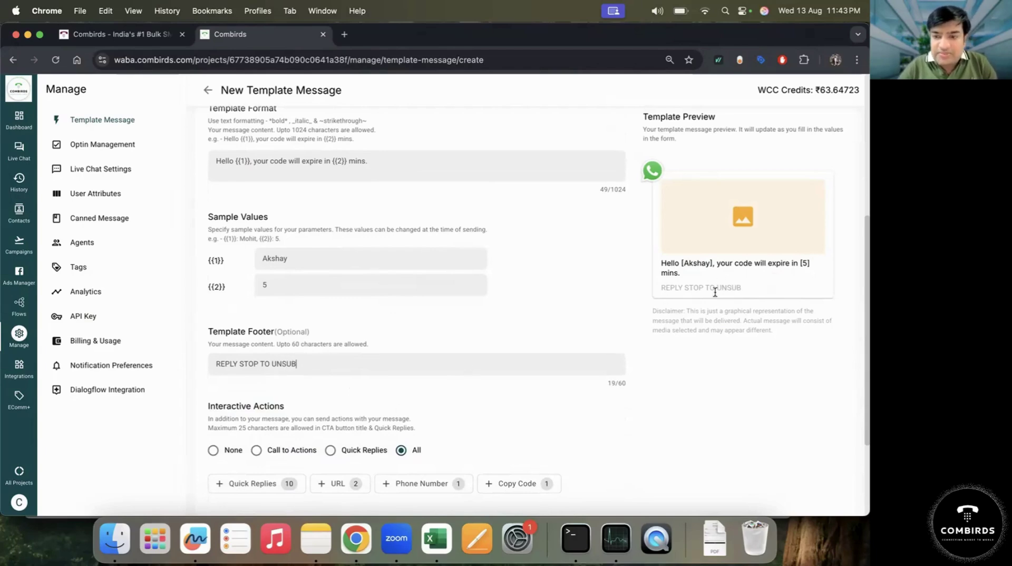
# Step: Add a phone number call-to-action titled "Call Us" with the India country code +91 and enter the start of the phone number
pyautogui.scroll(-2, 466, 384)
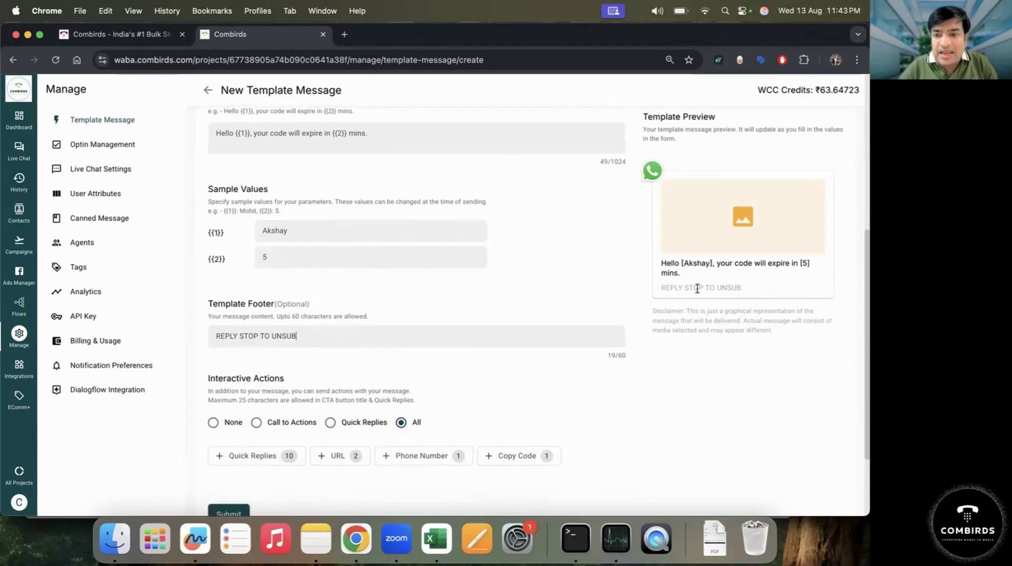
pyautogui.scroll(-3, 590, 363)
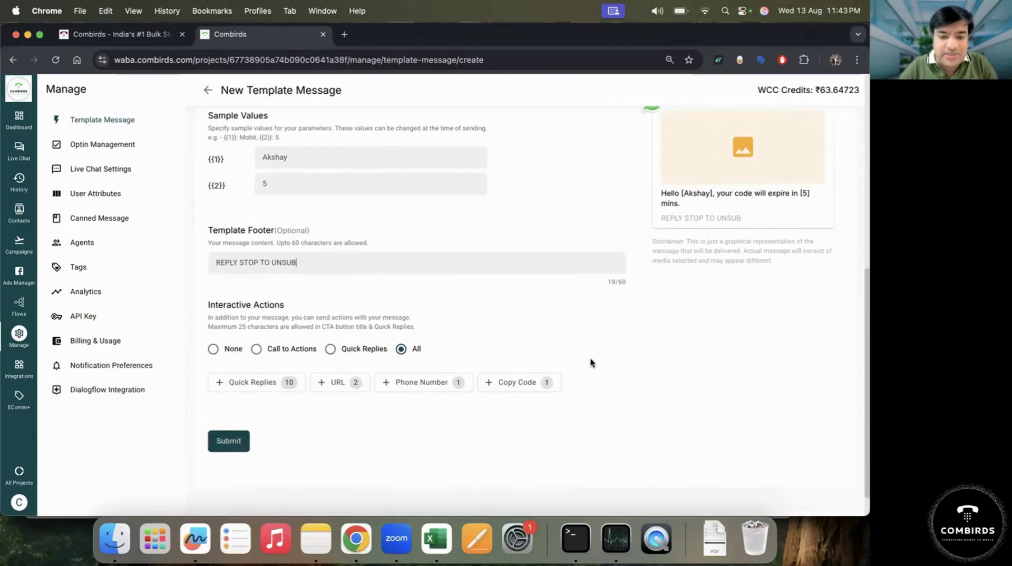
pyautogui.scroll(3, 591, 363)
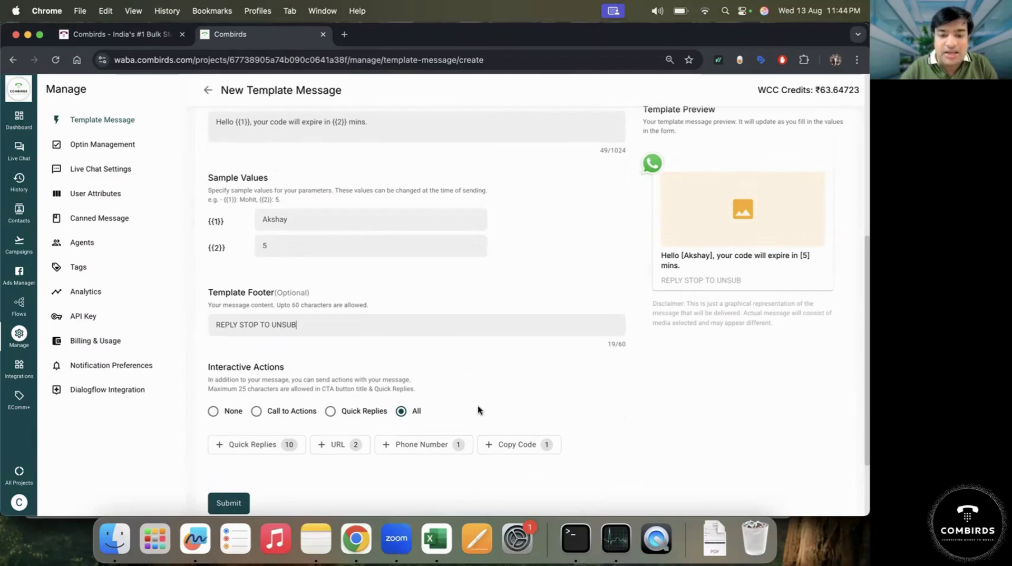
pyautogui.click(418, 447)
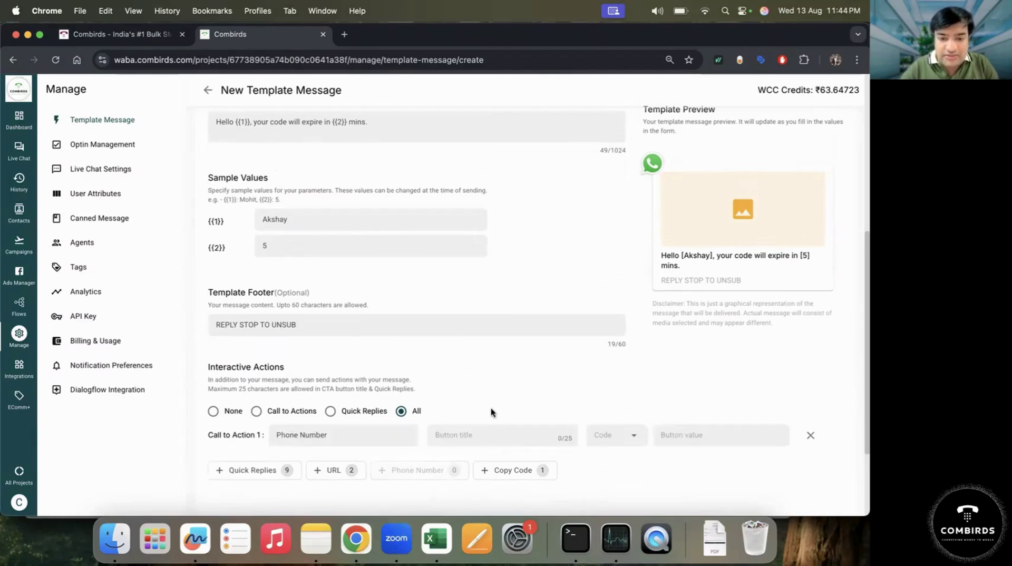
pyautogui.click(472, 431)
pyautogui.write('Call Us')
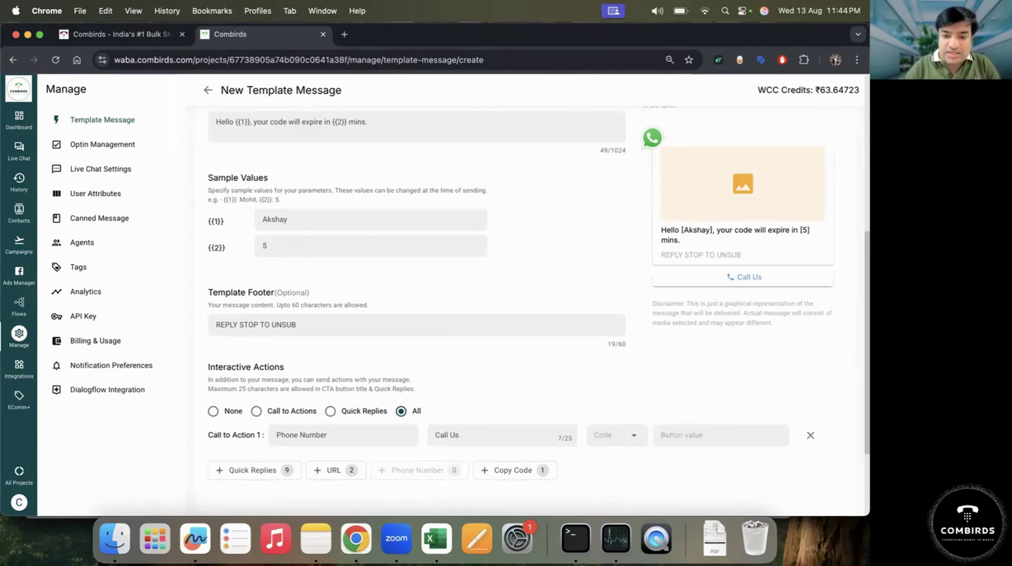
pyautogui.click(622, 436)
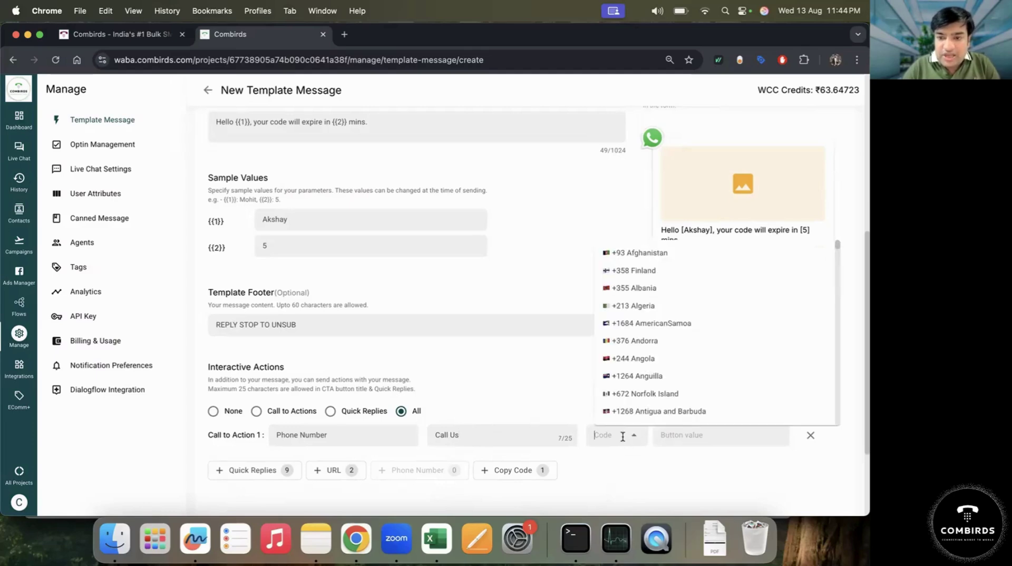
pyautogui.write('indi')
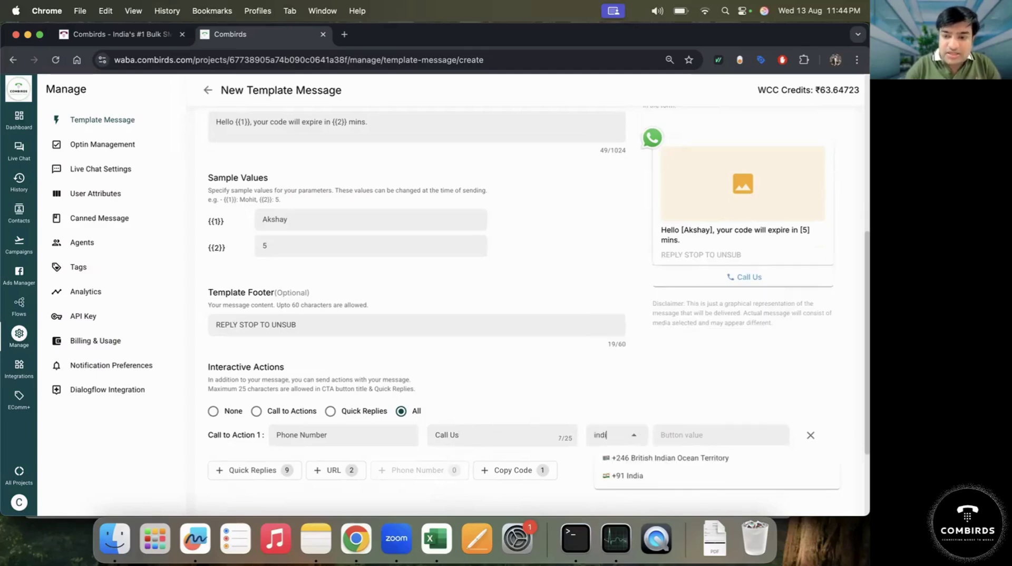
pyautogui.click(635, 474)
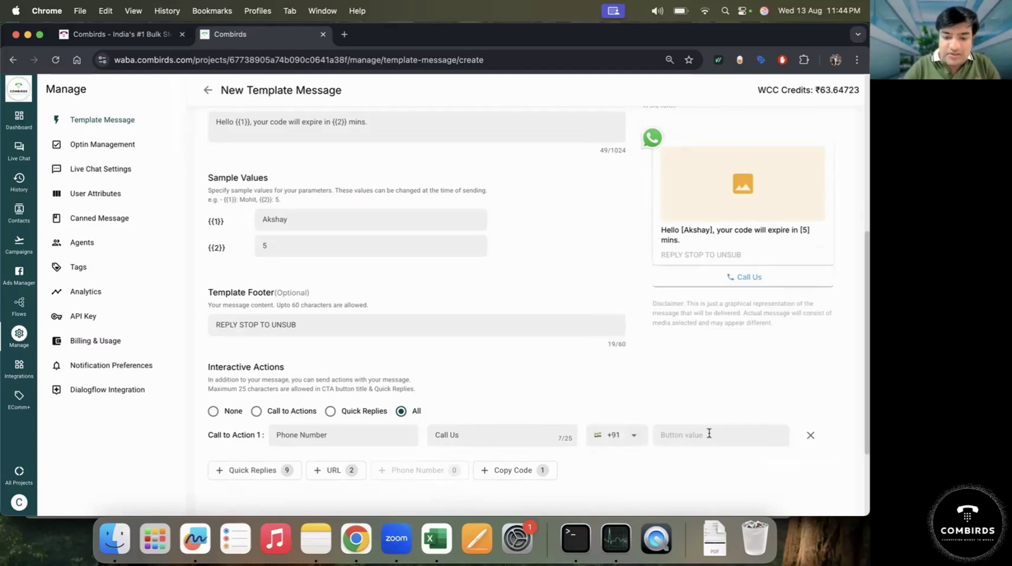
pyautogui.write('82638')
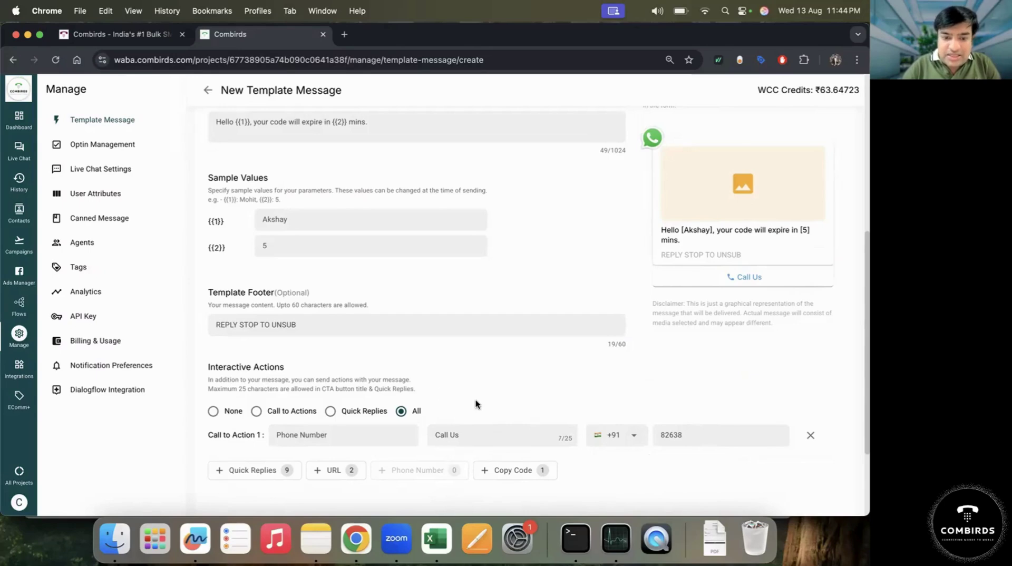
pyautogui.click(338, 471)
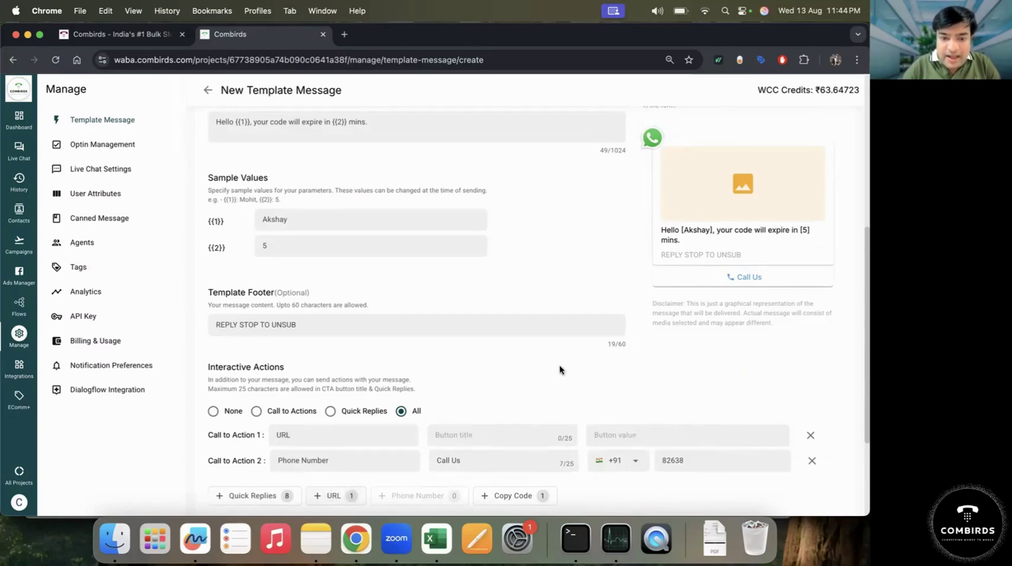
pyautogui.scroll(-1, 438, 419)
pyautogui.scroll(1, 472, 365)
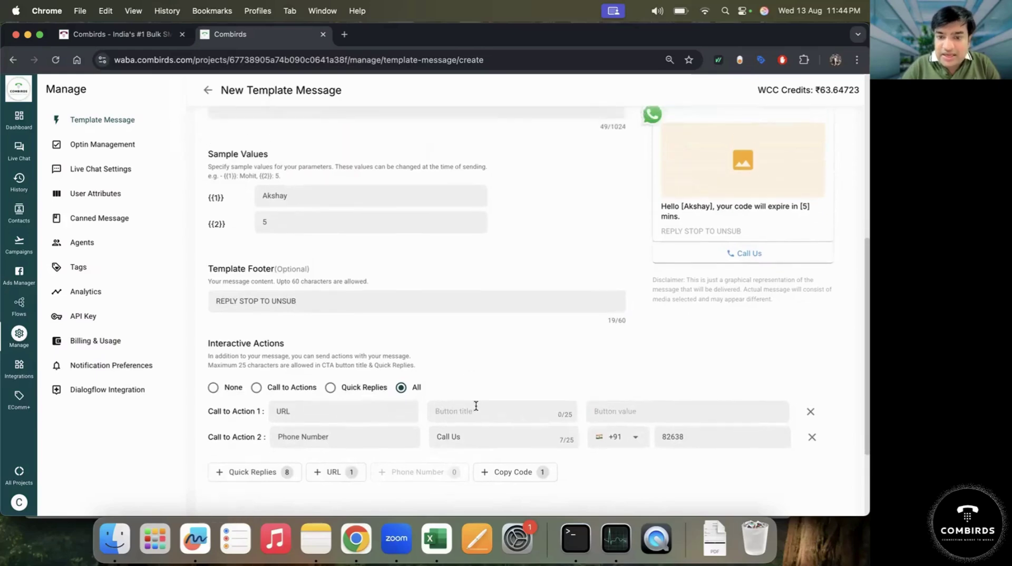
pyautogui.click(475, 412)
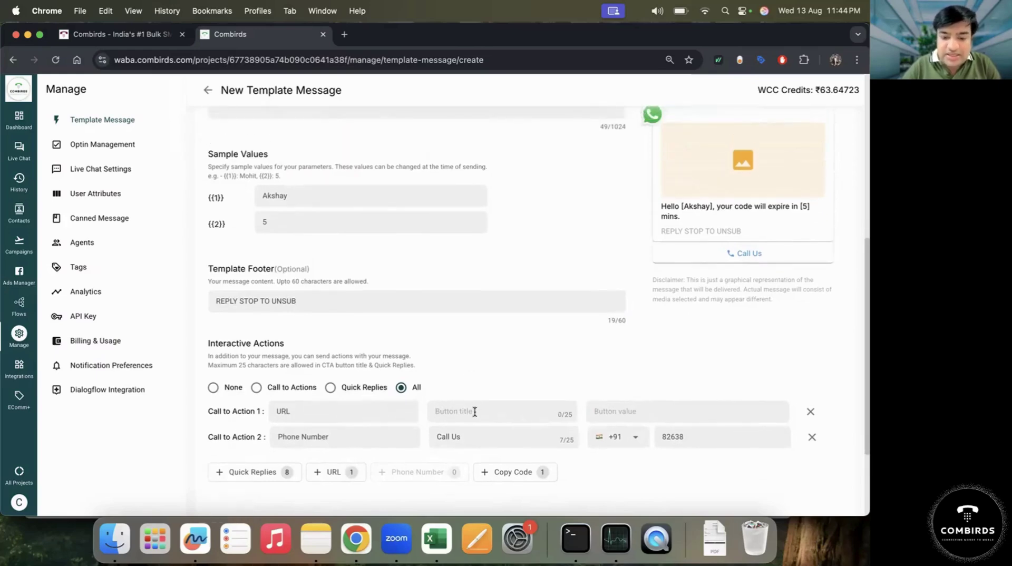
pyautogui.write('B')
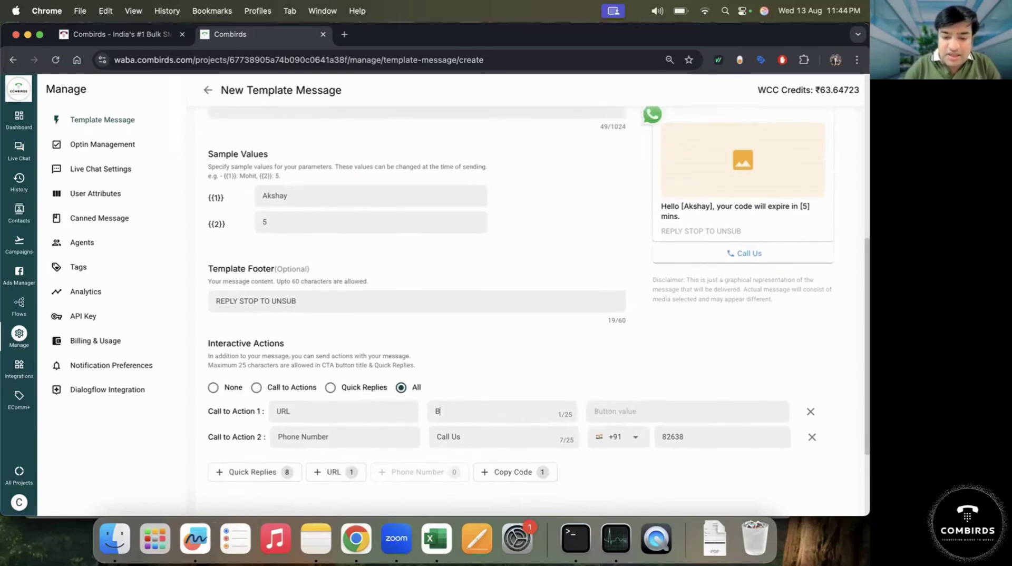
pyautogui.write('uy ')
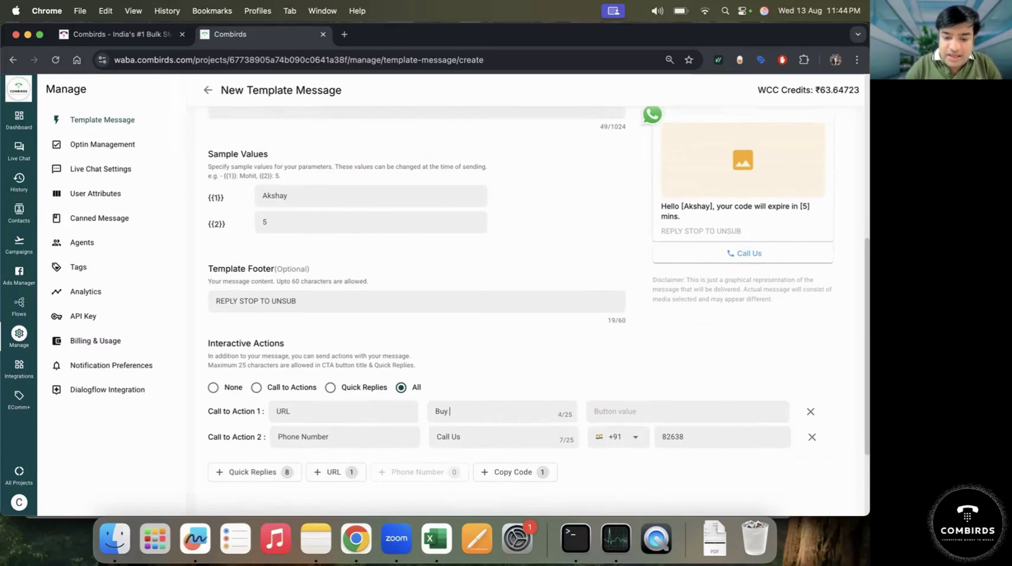
pyautogui.write('Nowe')
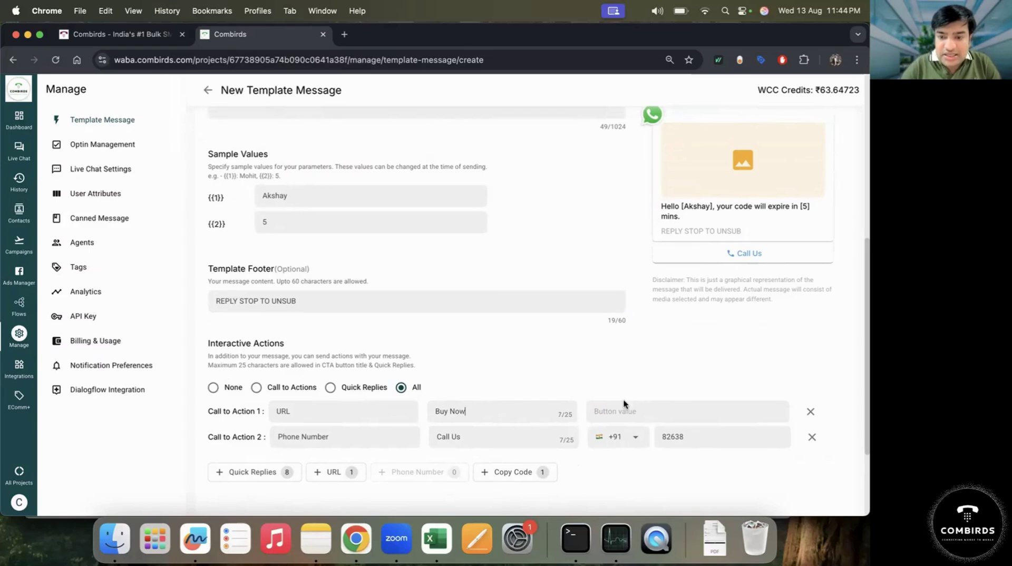
pyautogui.click(617, 410)
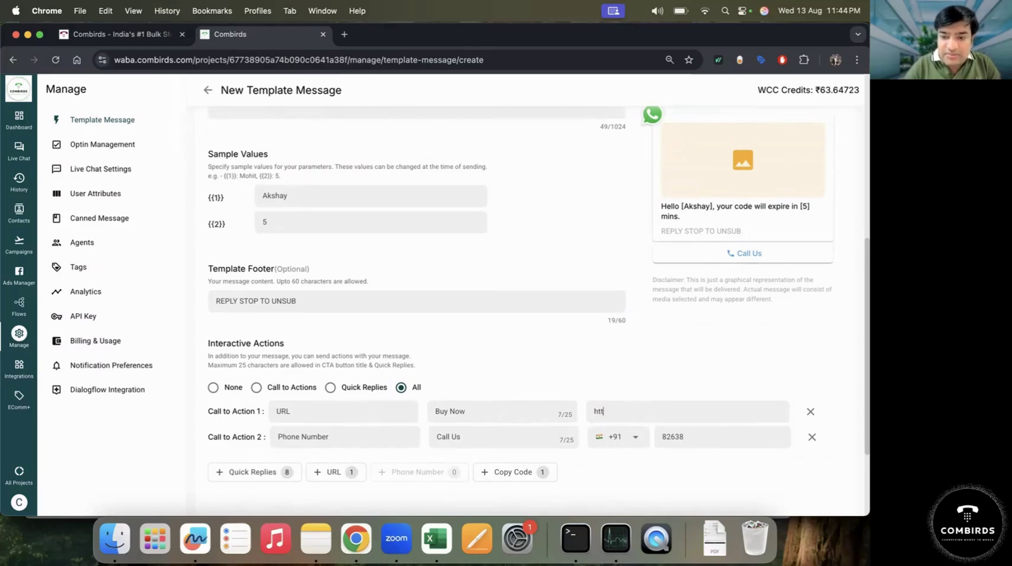
pyautogui.write('//www')
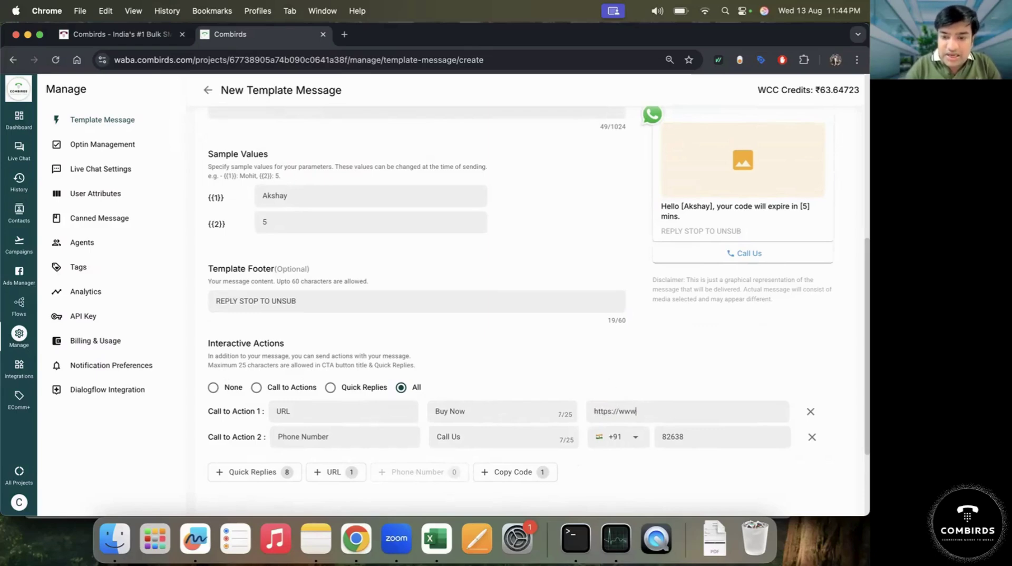
pyautogui.write('.combirds.com')
pyautogui.click(341, 473)
pyautogui.scroll(3, 527, 340)
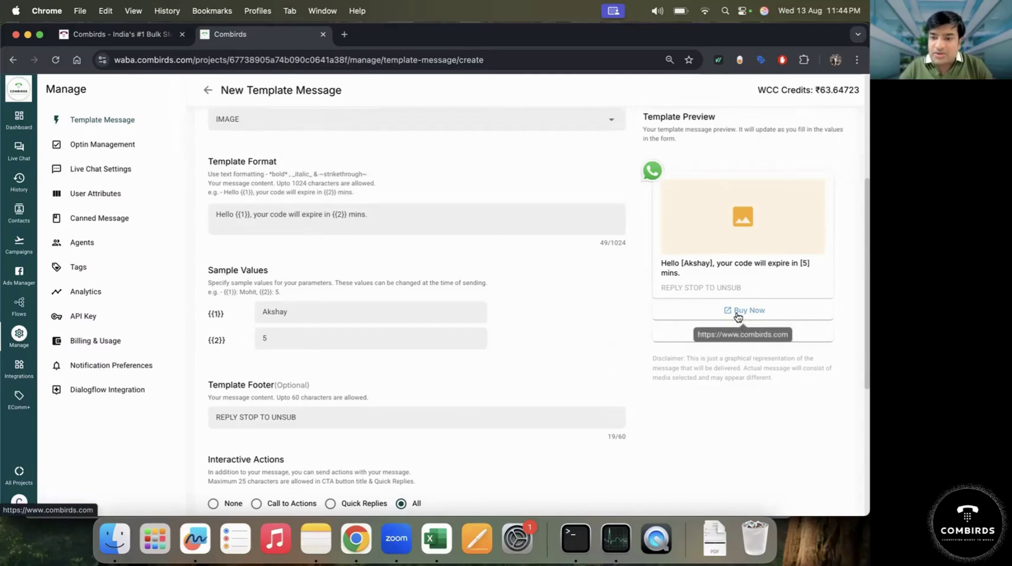
pyautogui.scroll(-5, 498, 369)
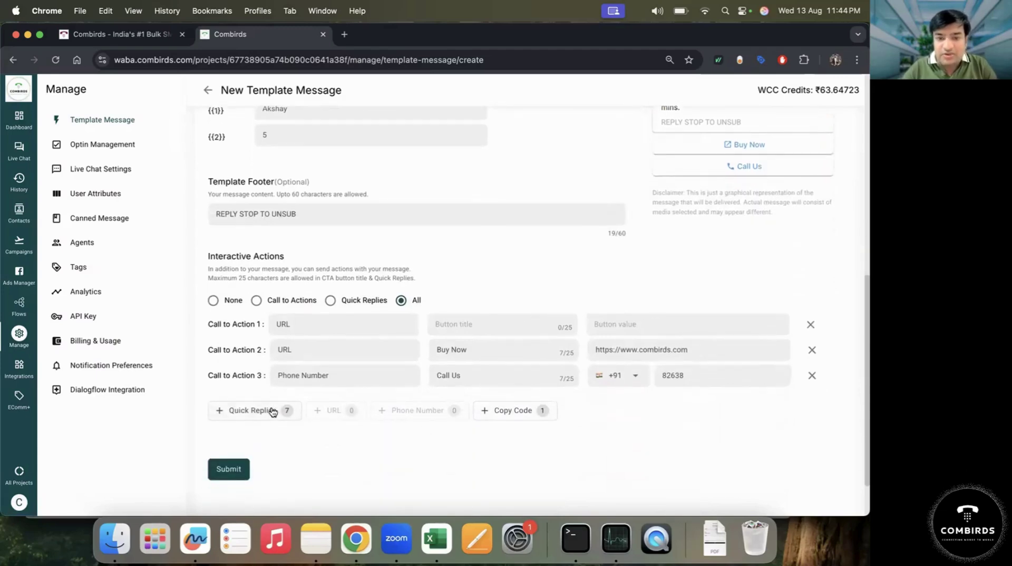
pyautogui.click(807, 326)
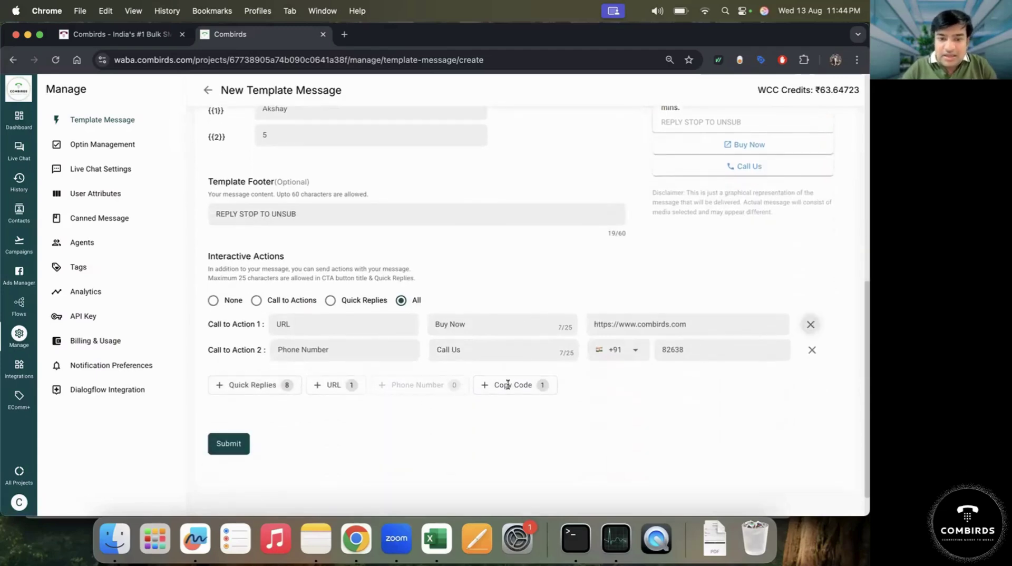
# Step: Add a quick reply to the template with the title "Send me details"
pyautogui.click(249, 389)
pyautogui.click(347, 370)
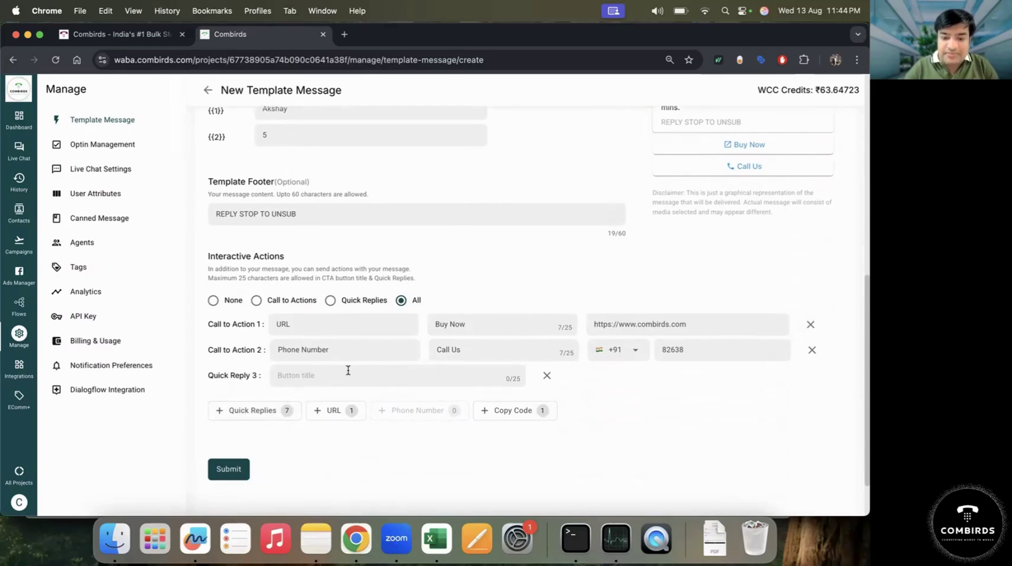
pyautogui.write('I')
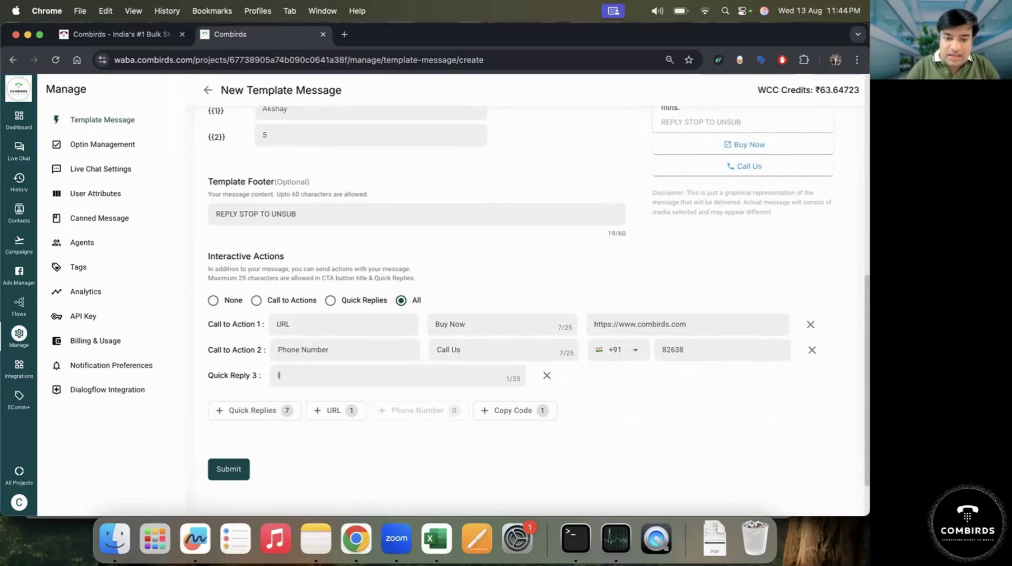
pyautogui.write('end me details')
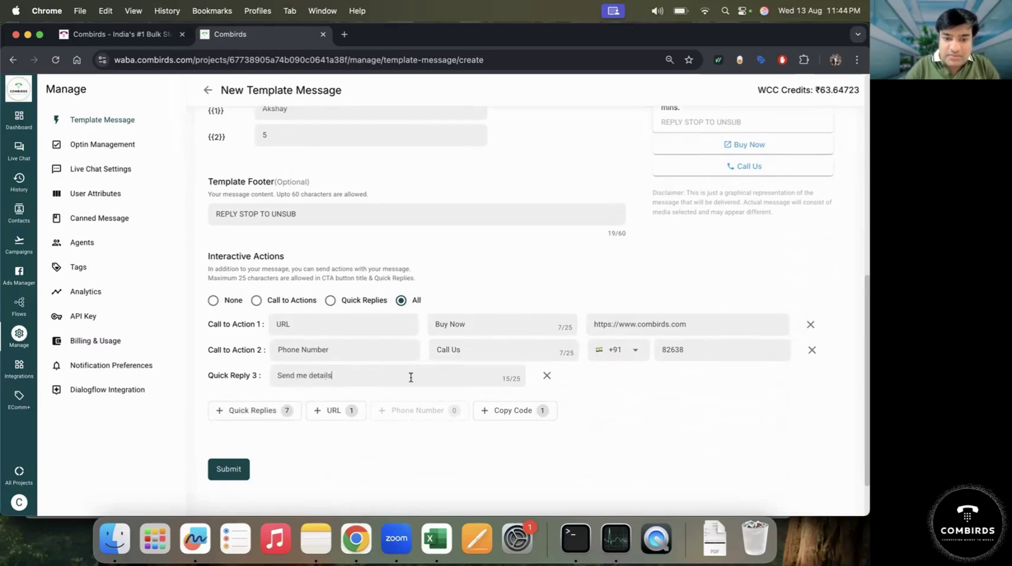
# Step: Add another quick reply to the template with the title "STOP"
pyautogui.click(275, 411)
pyautogui.scroll(3, 670, 321)
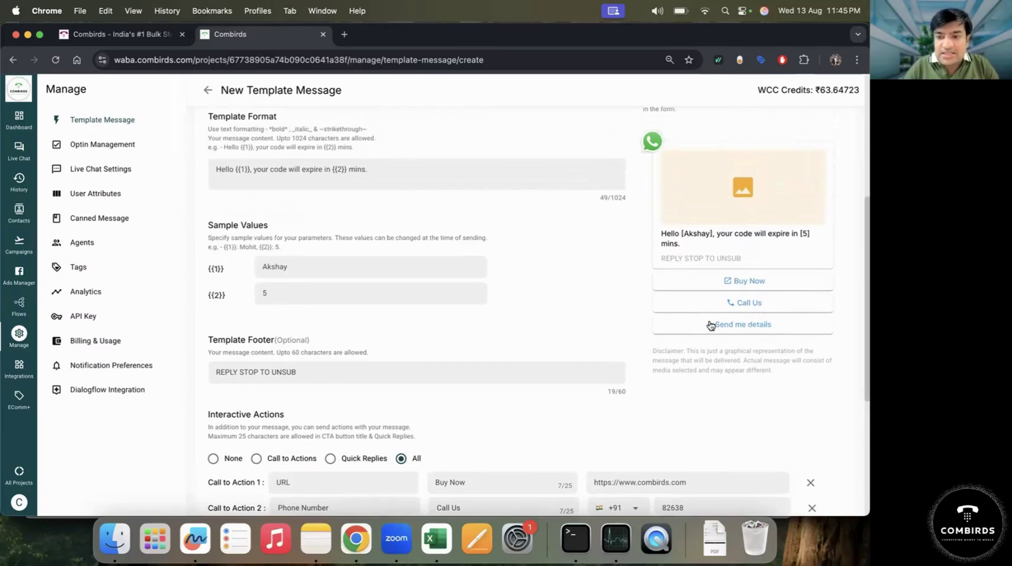
pyautogui.scroll(-3, 510, 346)
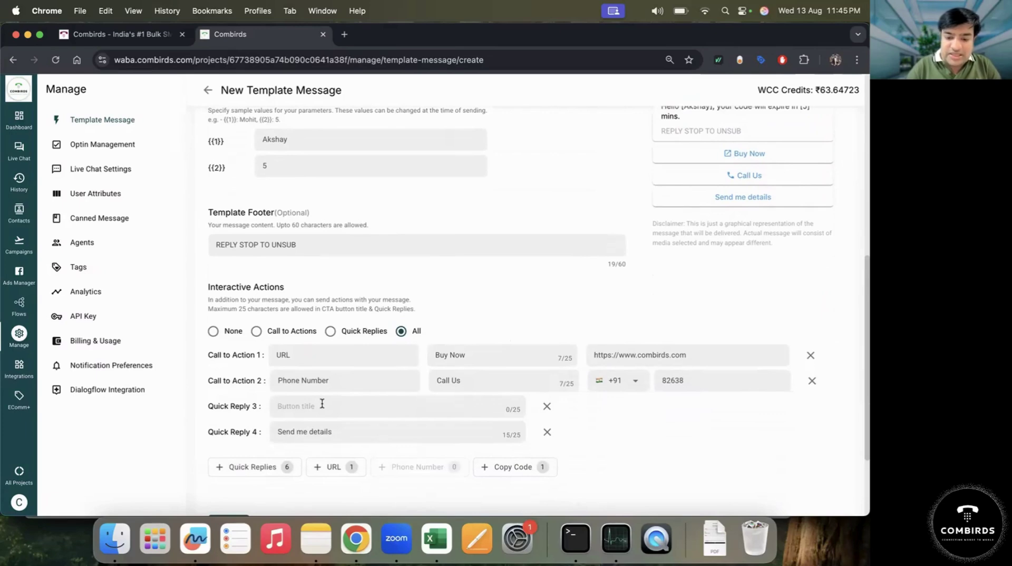
pyautogui.write('STOP')
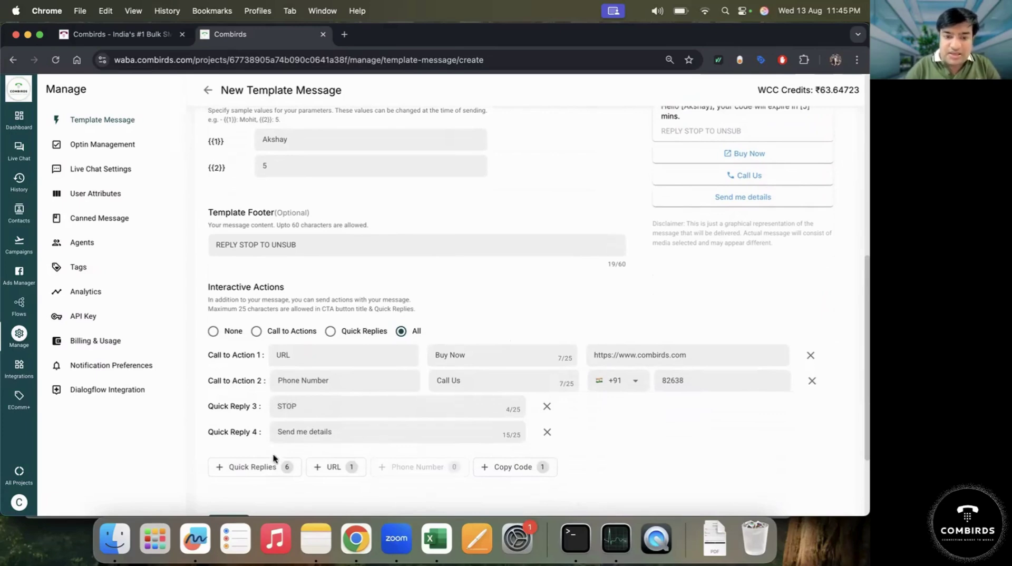
# Step: Add a third quick reply without a title, check the template preview and try to submit the template message
pyautogui.click(272, 465)
pyautogui.scroll(4, 517, 233)
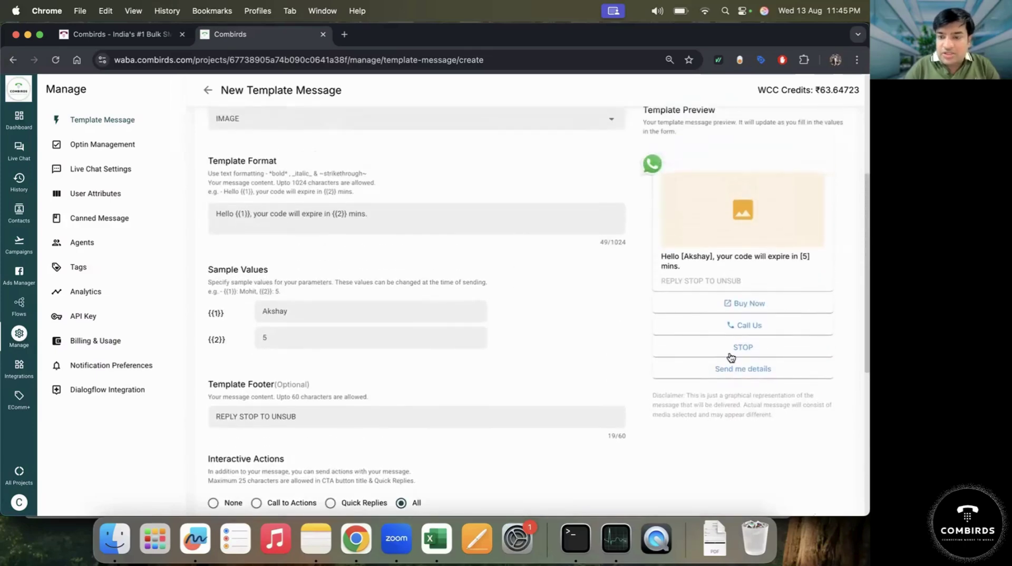
pyautogui.scroll(1, 736, 339)
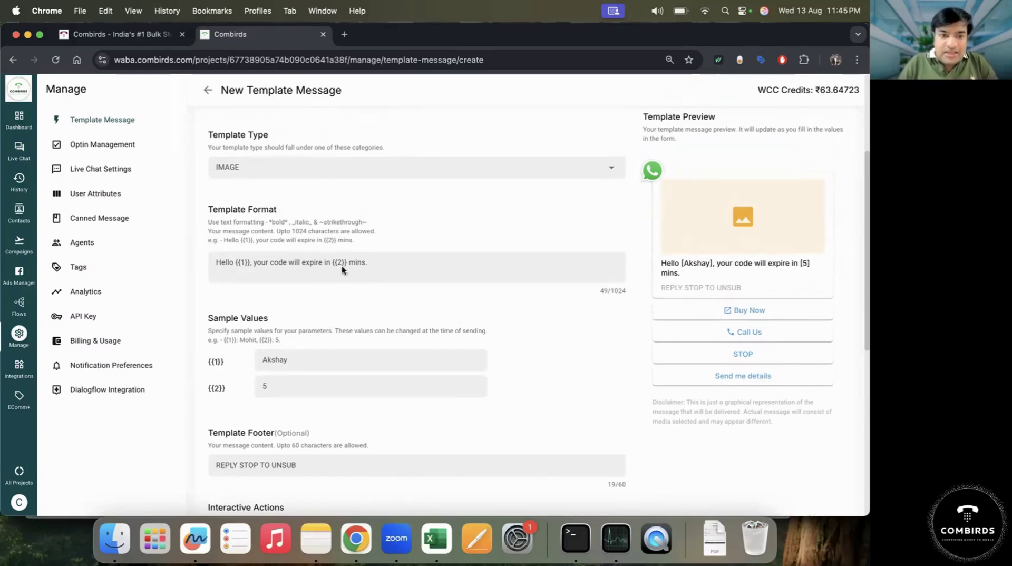
pyautogui.scroll(-7, 341, 274)
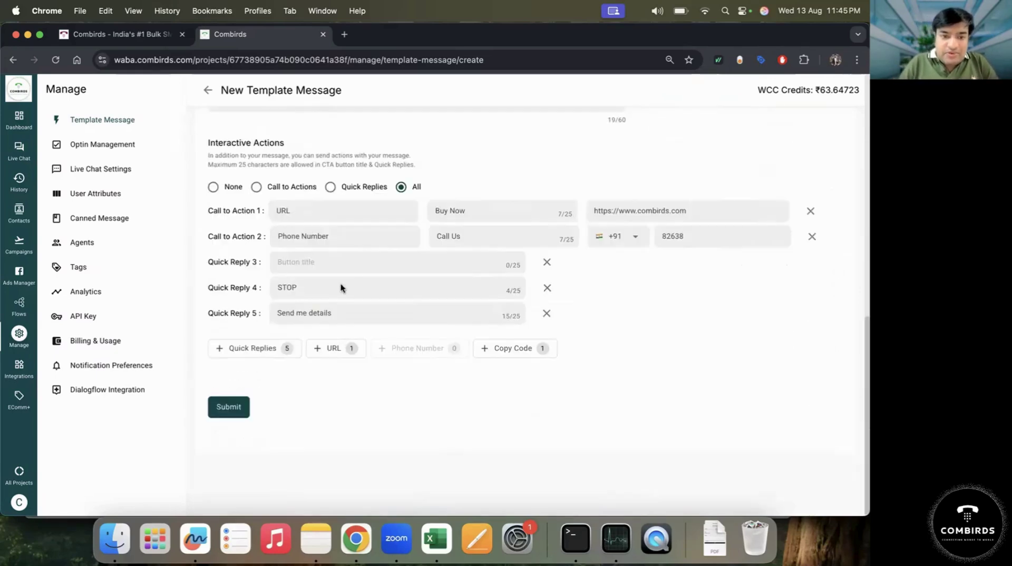
pyautogui.click(245, 406)
# Step: Return to the template messages overview and list all existing templates
pyautogui.click(102, 122)
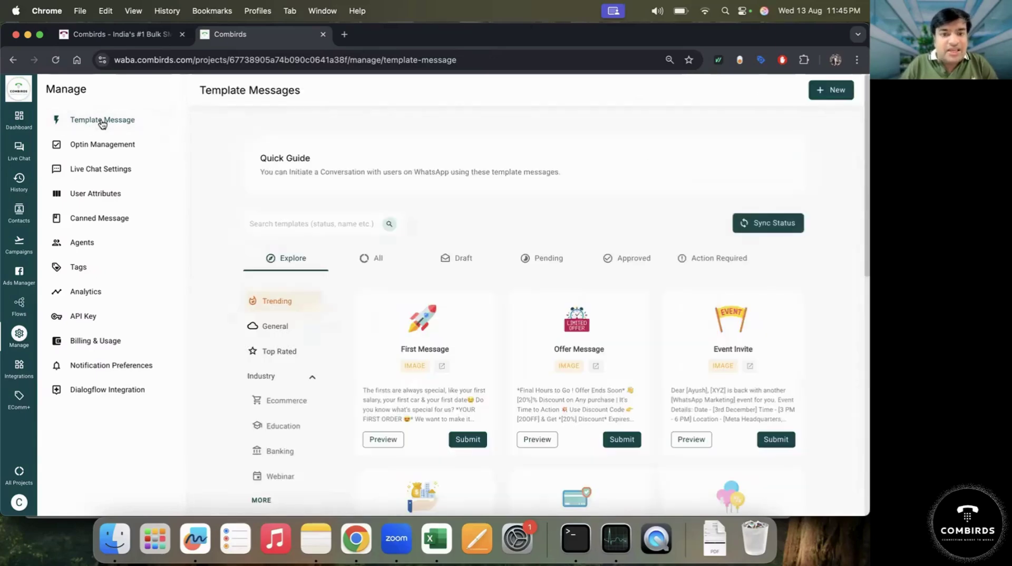
pyautogui.click(374, 258)
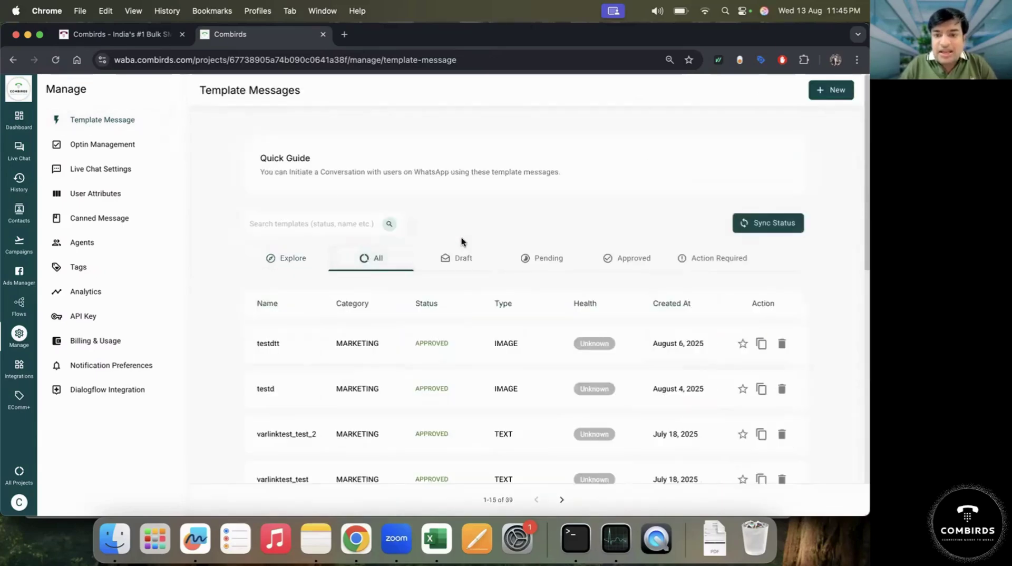
# Step: Look through the existing template messages and view the contacts list
pyautogui.scroll(-2, 460, 237)
pyautogui.scroll(2, 461, 237)
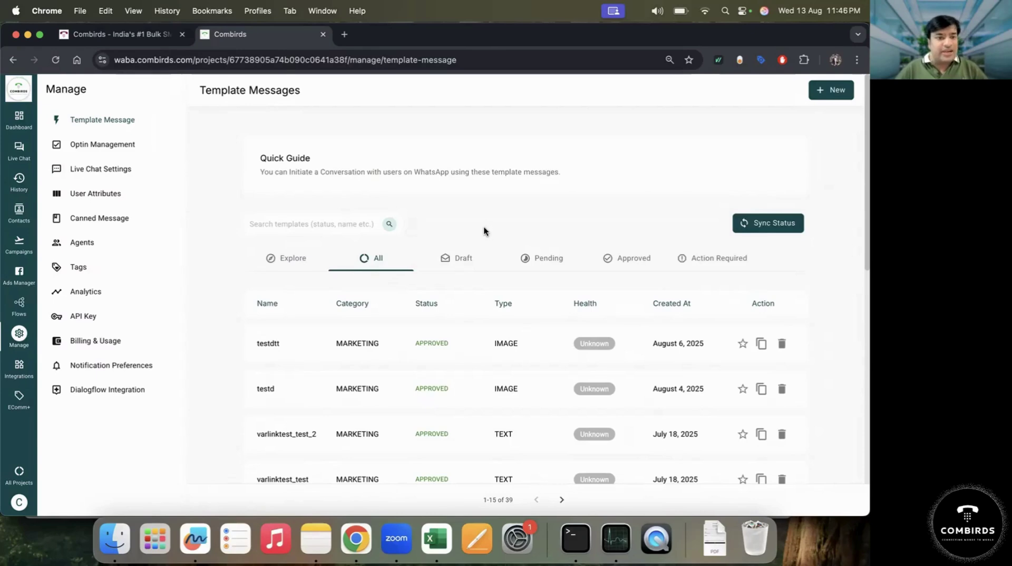
pyautogui.click(22, 217)
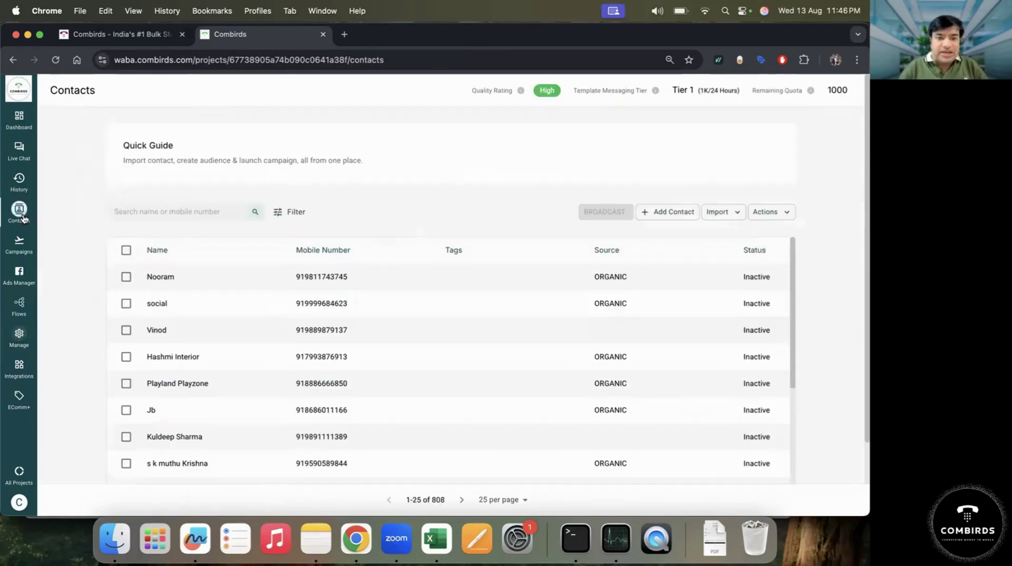
# Step: View the campaigns overview, check the available campaign types and list only the API campaigns
pyautogui.click(23, 253)
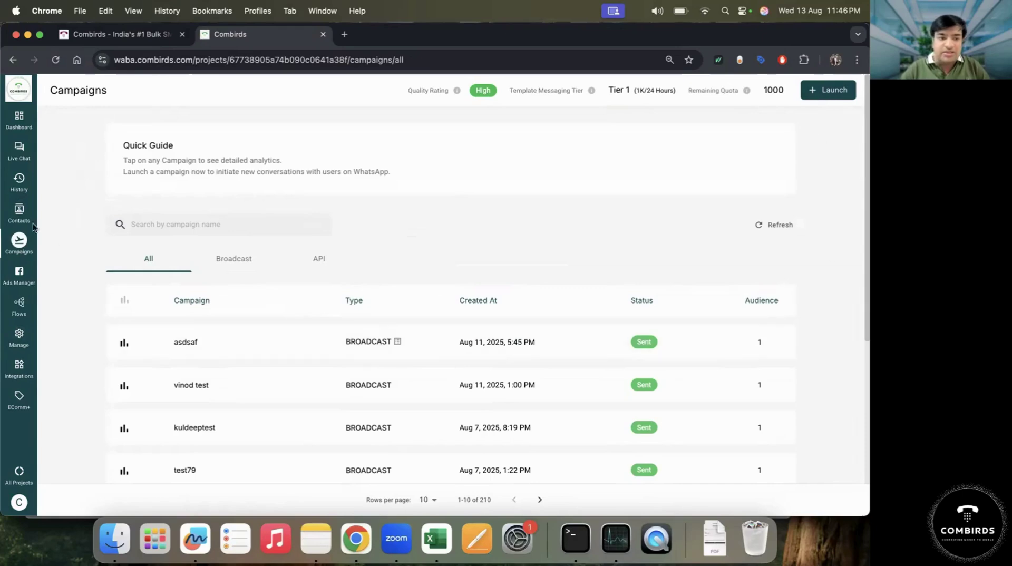
pyautogui.click(812, 93)
pyautogui.click(665, 188)
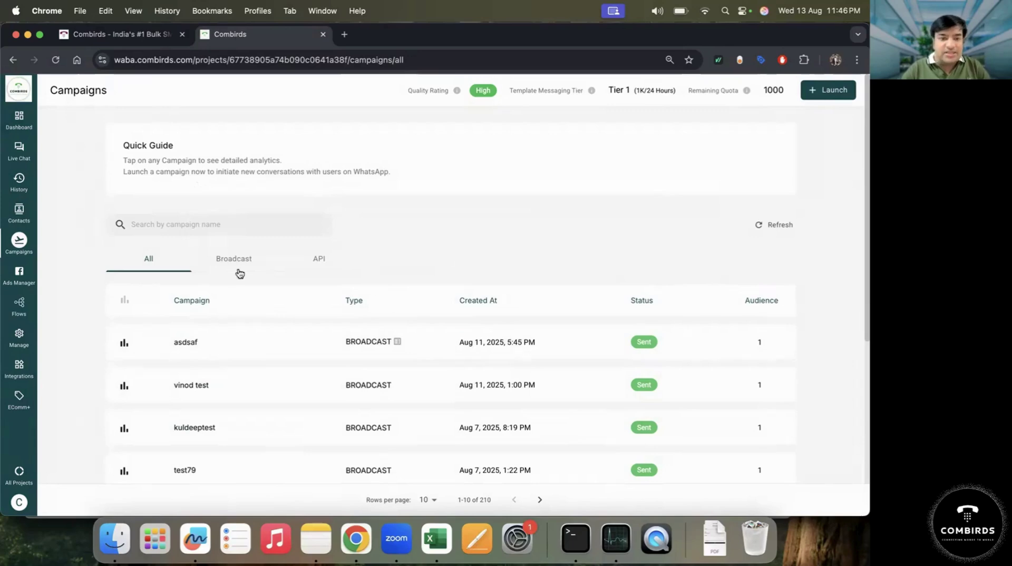
pyautogui.click(317, 261)
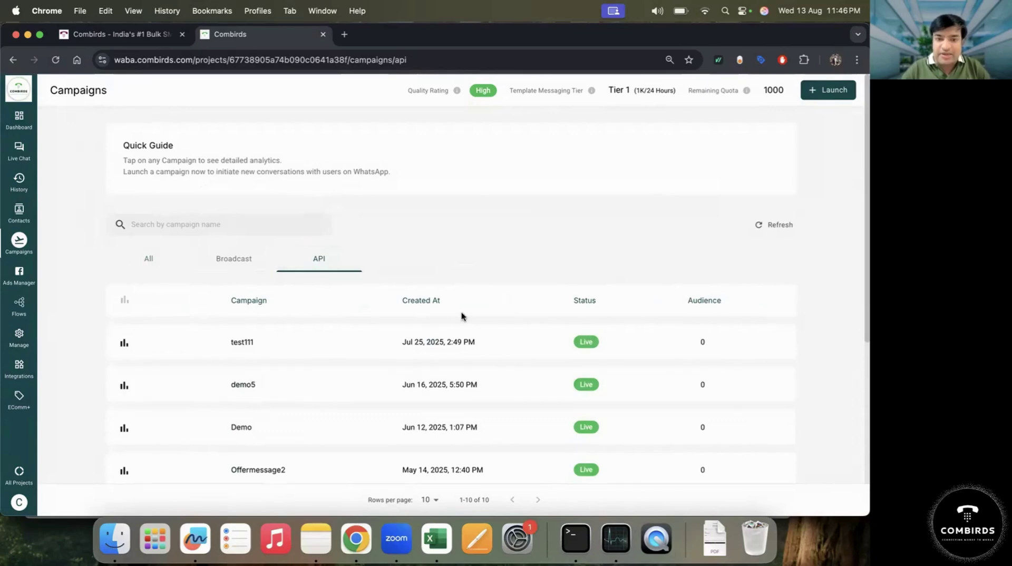
# Step: Set up an API campaign named CombirdssTest with the demo_temp template and try to set it live
pyautogui.click(829, 90)
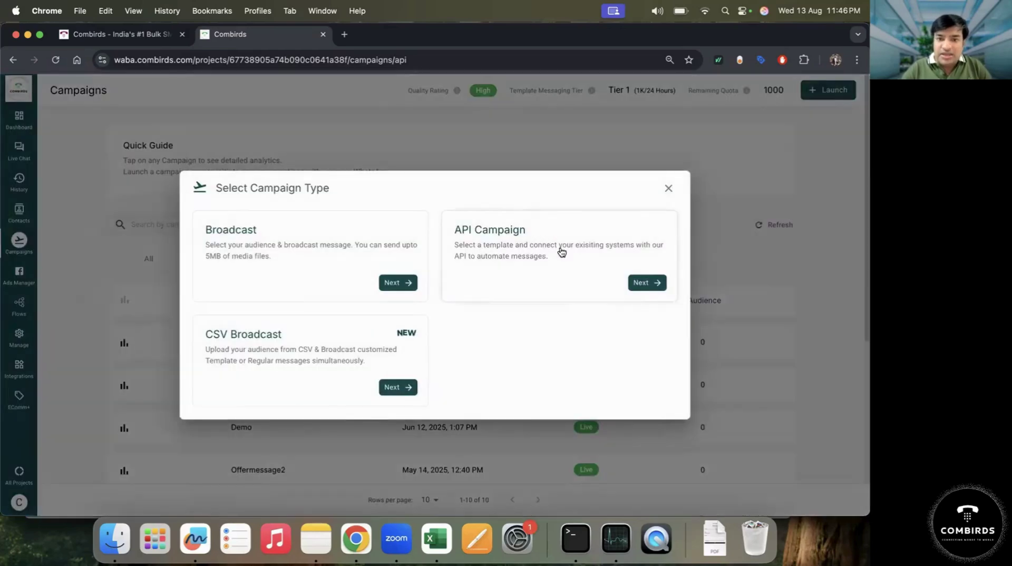
pyautogui.click(639, 284)
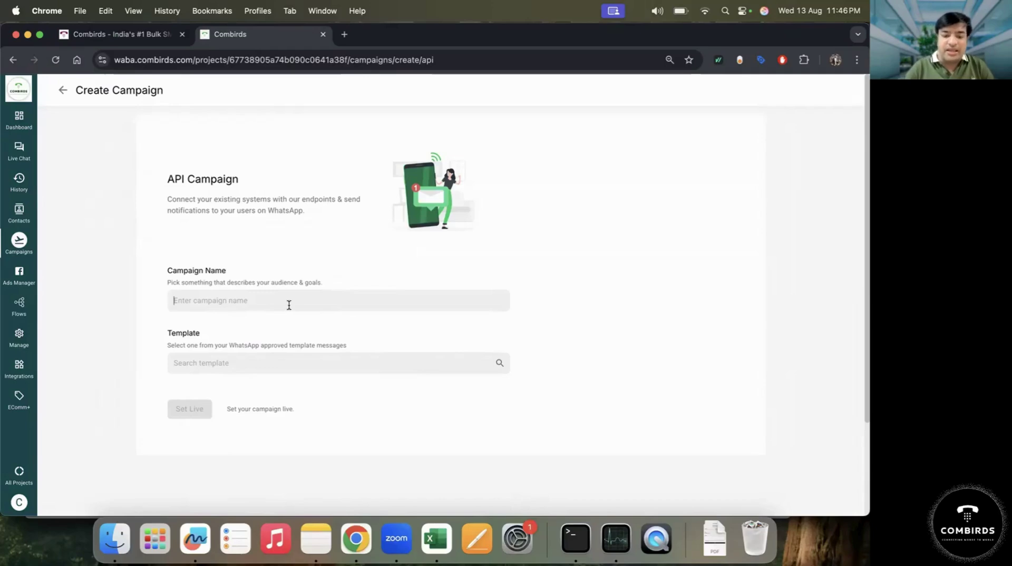
pyautogui.write('Com,b')
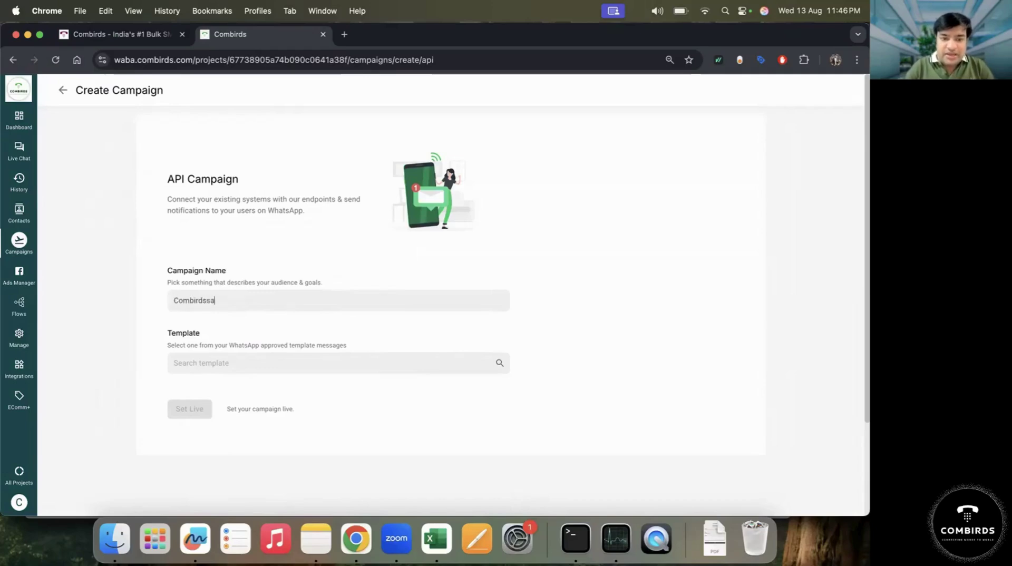
pyautogui.write('irdssTest')
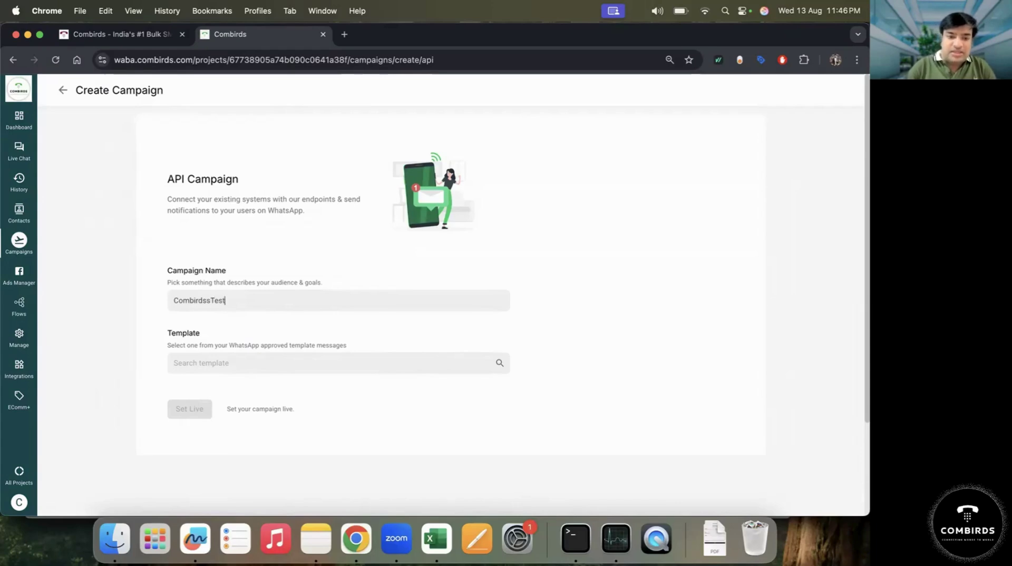
pyautogui.click(235, 358)
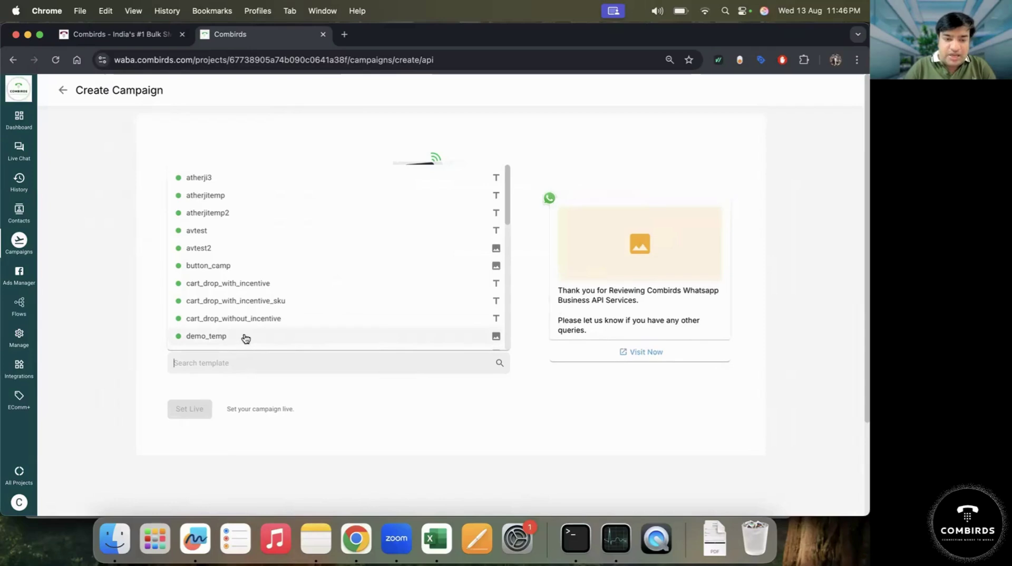
pyautogui.click(246, 337)
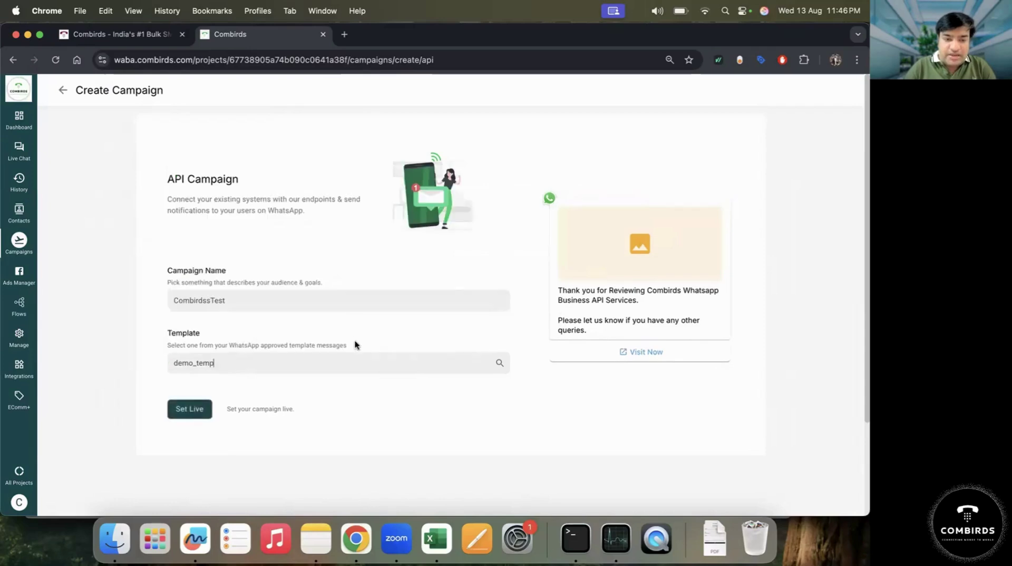
pyautogui.click(211, 409)
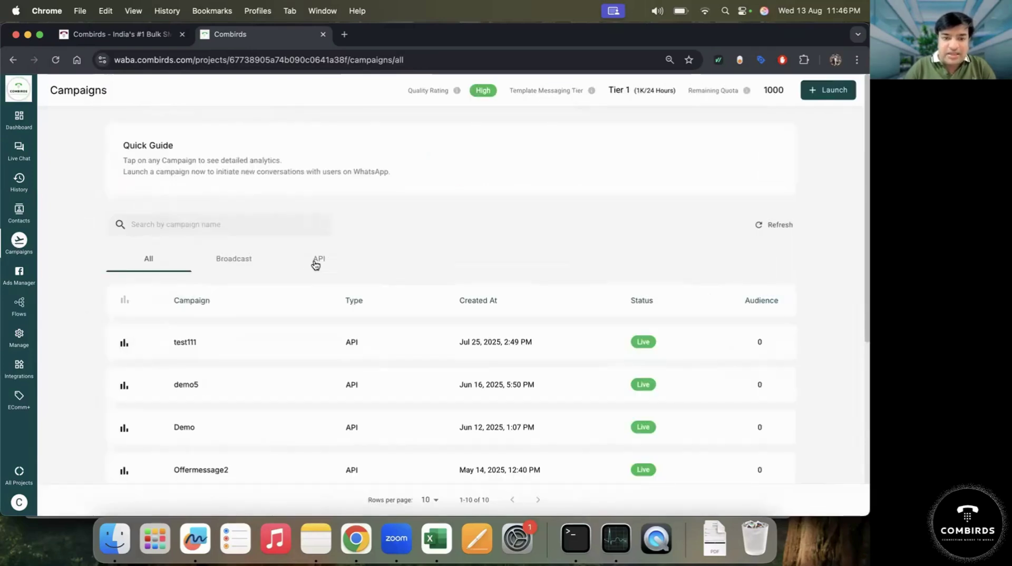
# Step: List only the API campaigns and view the overview of the OTP_API campaign
pyautogui.click(316, 263)
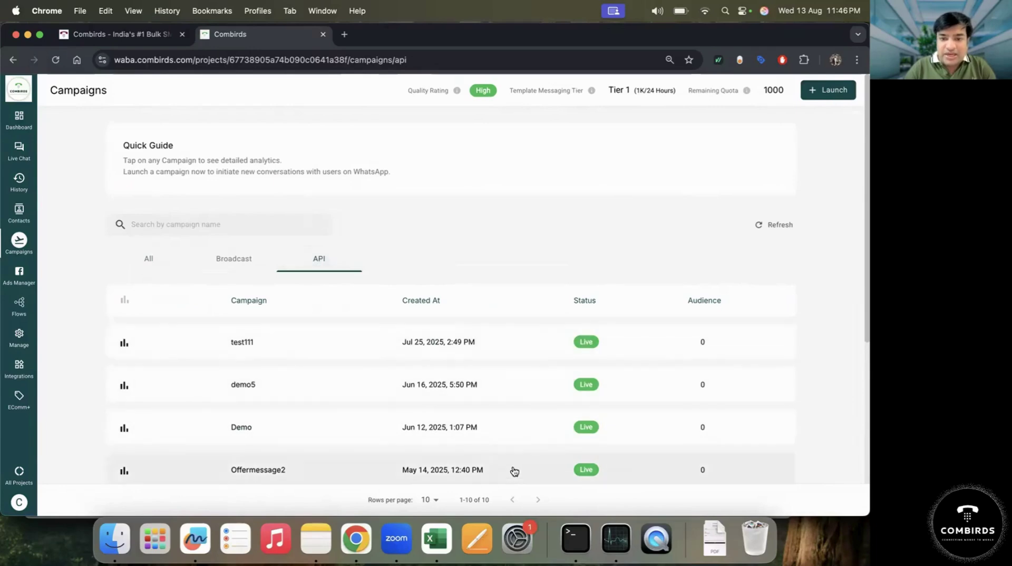
pyautogui.scroll(-5, 485, 422)
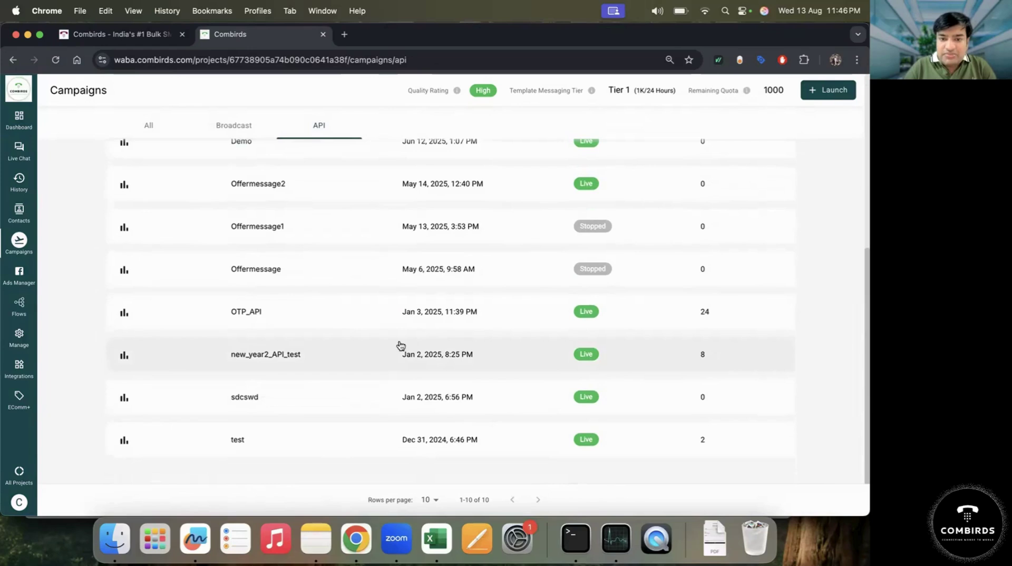
pyautogui.click(310, 320)
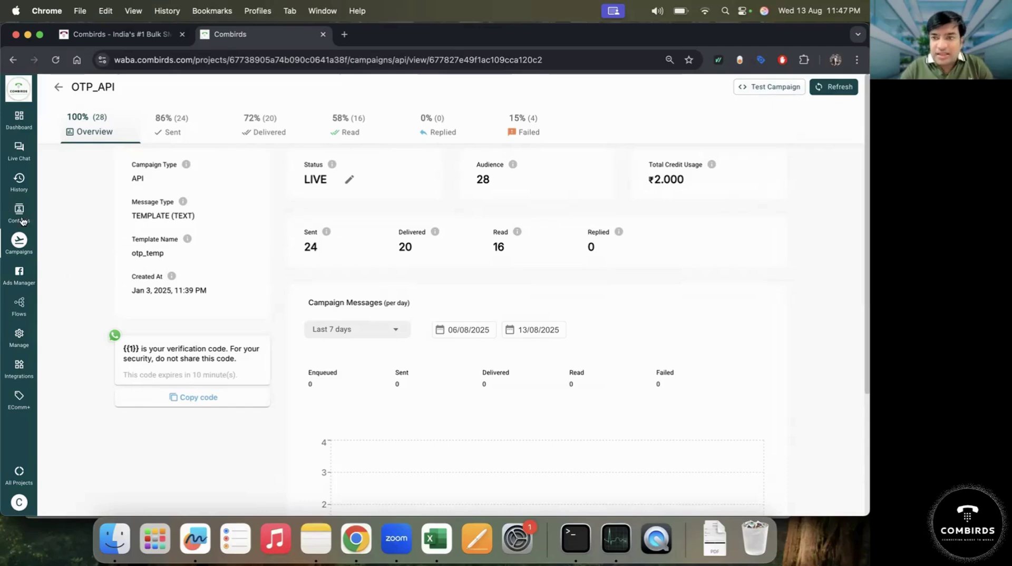
# Step: Start a new CSV Broadcast campaign named tesrtingngcamp2 with a pre-approved template message and proceed to the CSV upload
pyautogui.click(20, 243)
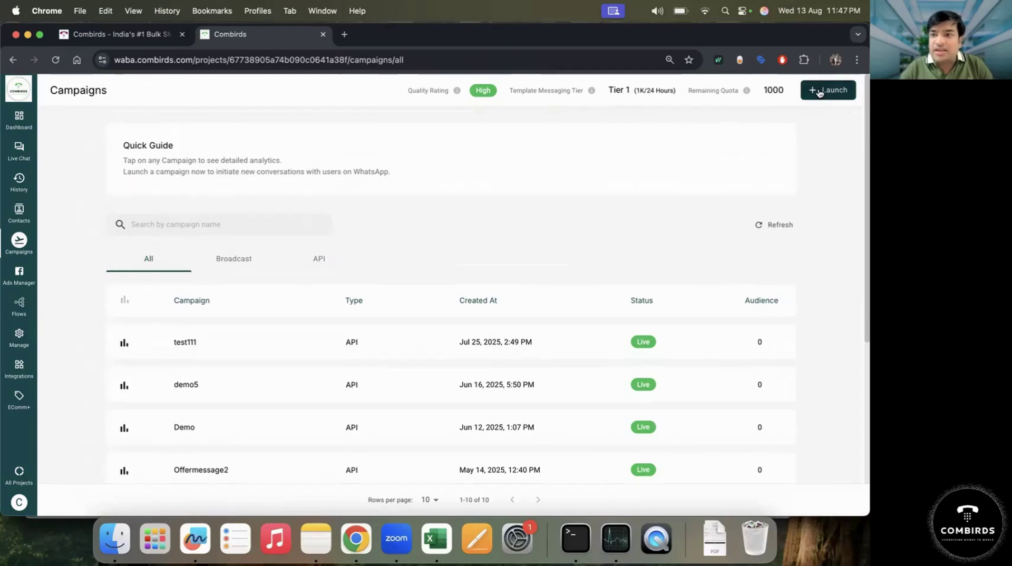
pyautogui.click(820, 91)
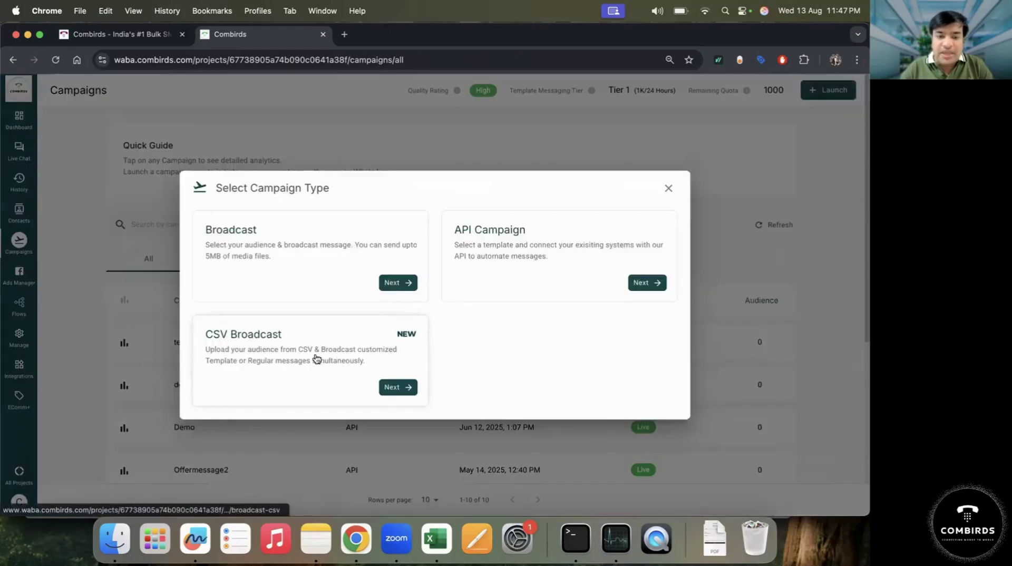
pyautogui.click(398, 387)
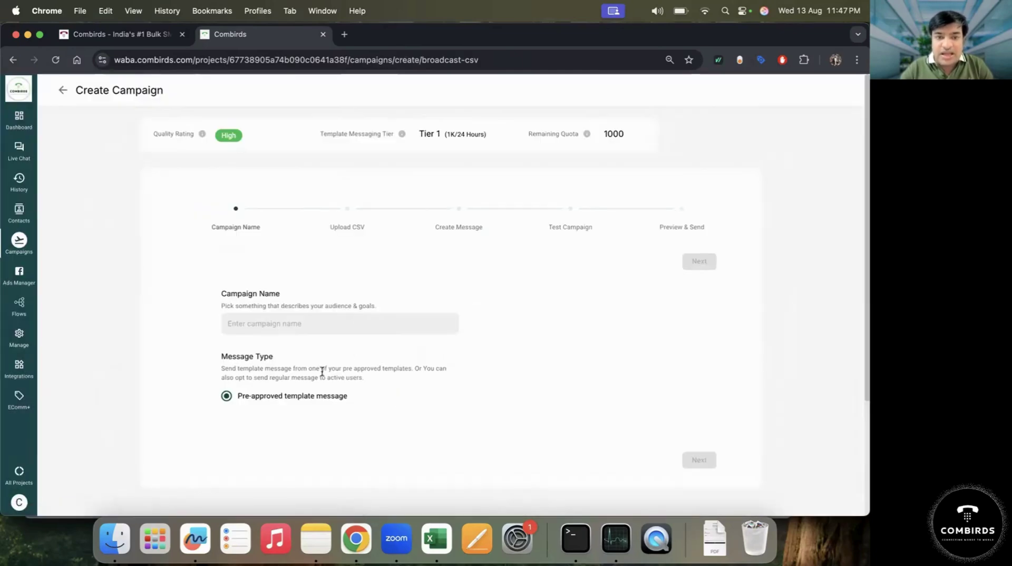
pyautogui.click(316, 323)
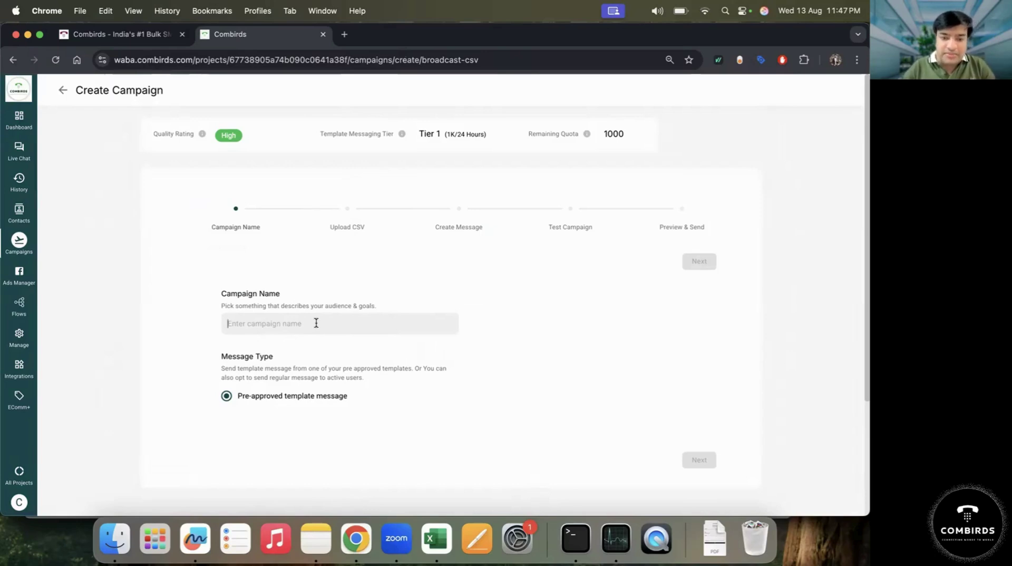
pyautogui.write('tesrtingng')
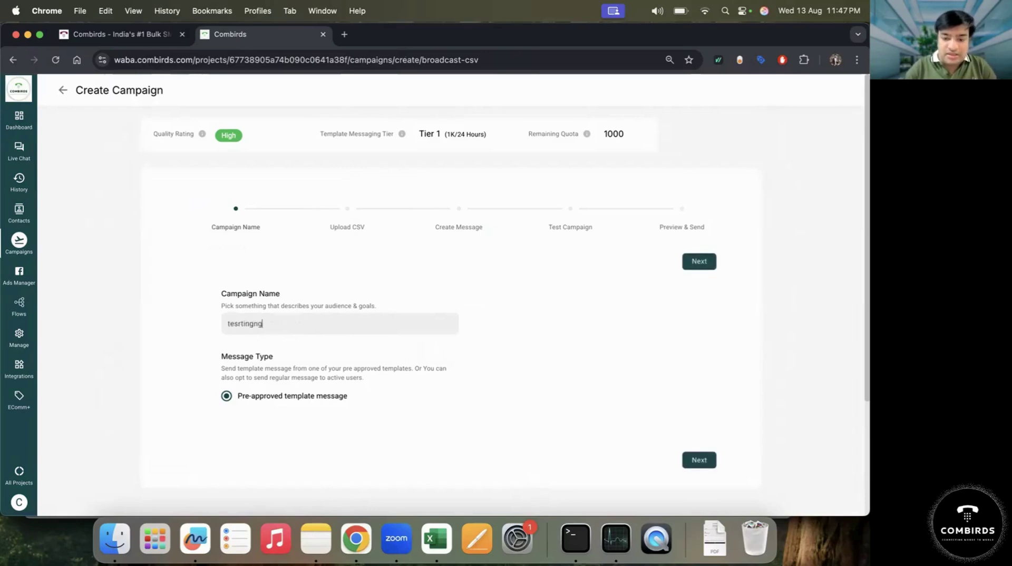
pyautogui.write('camp2')
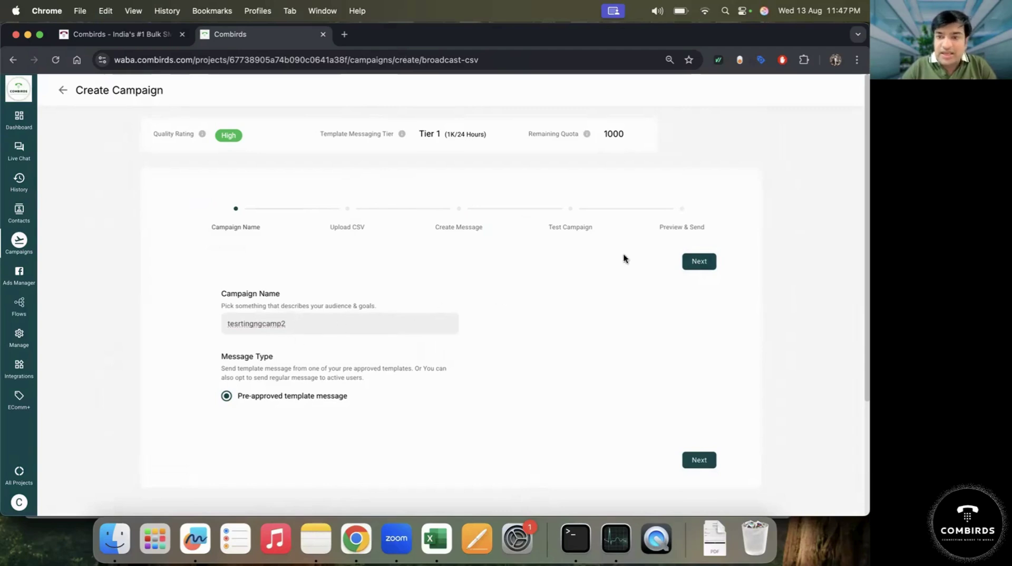
pyautogui.click(696, 262)
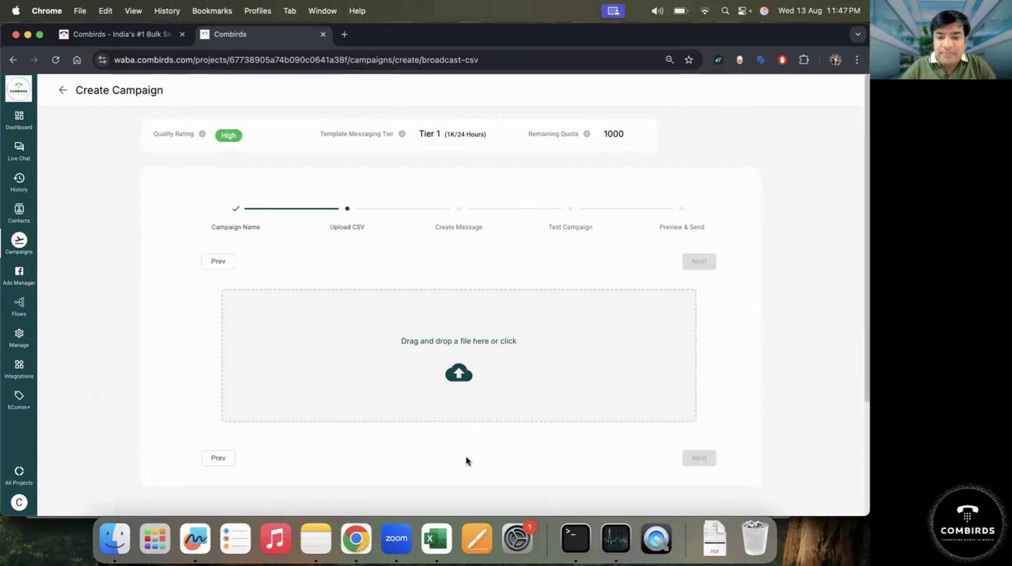
# Step: Switch to Excel and examine the Number and Name columns of the ttttt contact sheet
pyautogui.click(432, 544)
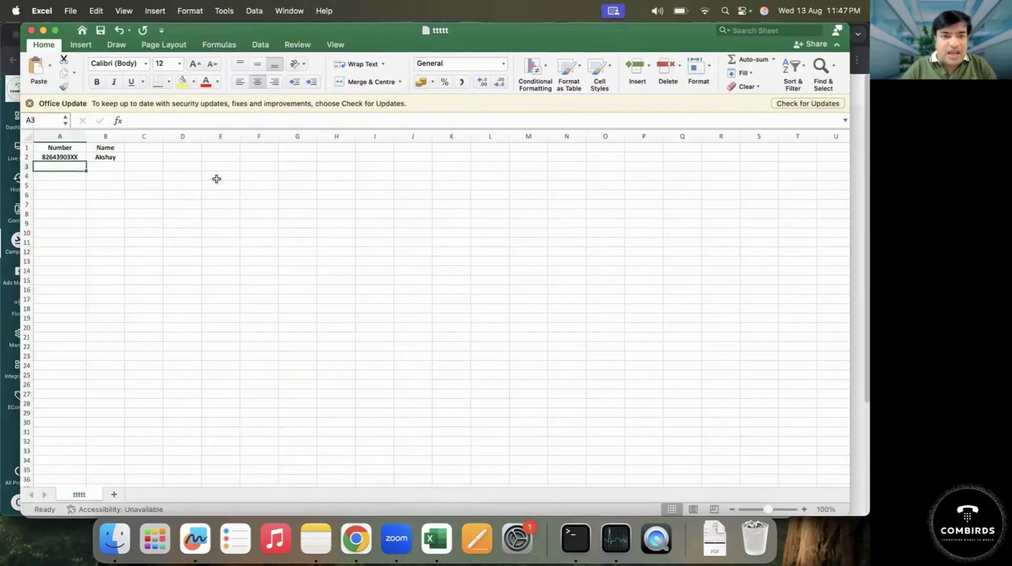
pyautogui.click(62, 137)
pyautogui.click(106, 136)
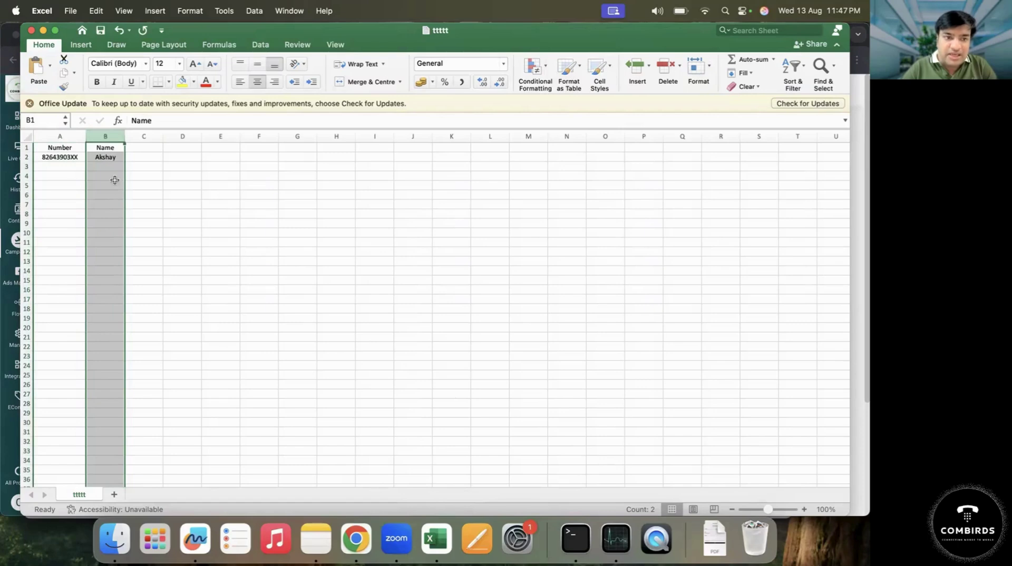
pyautogui.moveTo(123, 200); pyautogui.dragTo(80, 197)
pyautogui.click(68, 137)
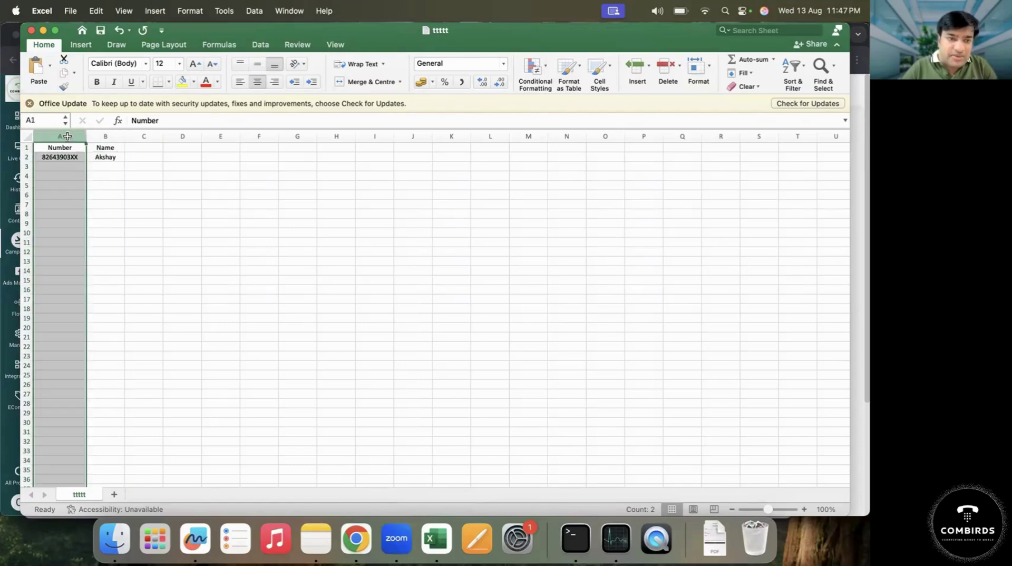
pyautogui.click(117, 136)
pyautogui.click(114, 202)
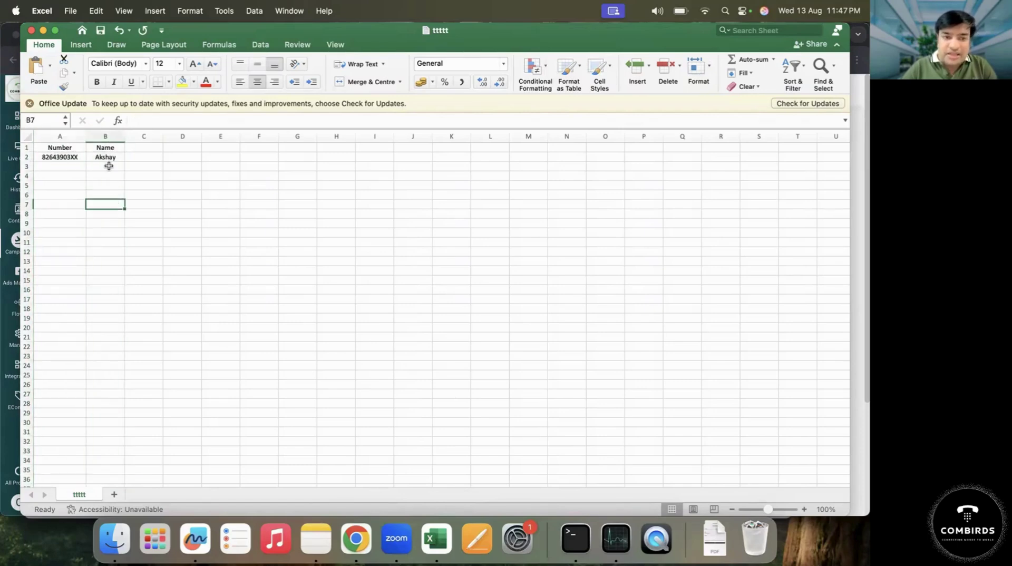
pyautogui.click(108, 166)
pyautogui.click(109, 253)
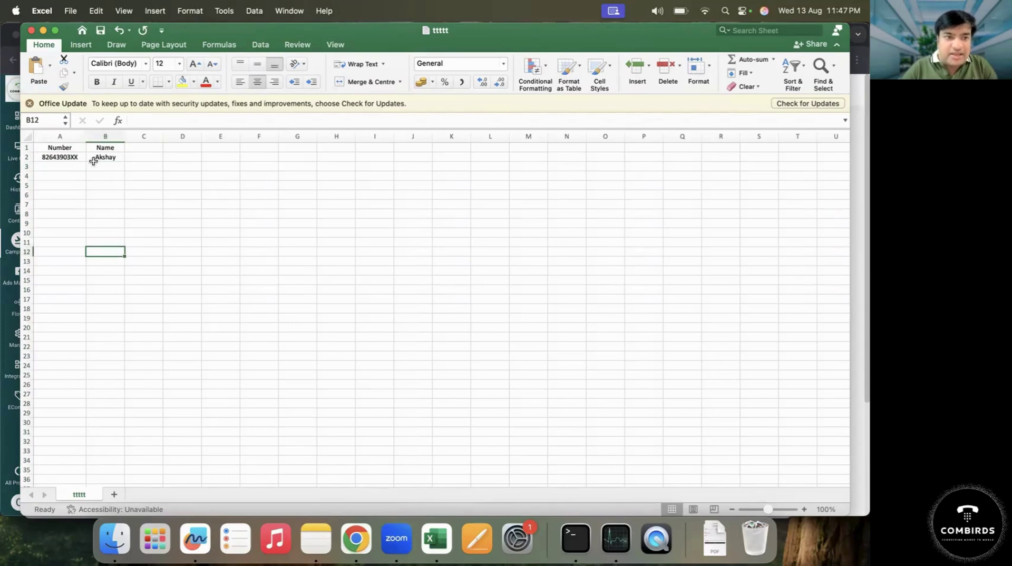
pyautogui.click(105, 138)
pyautogui.click(109, 157)
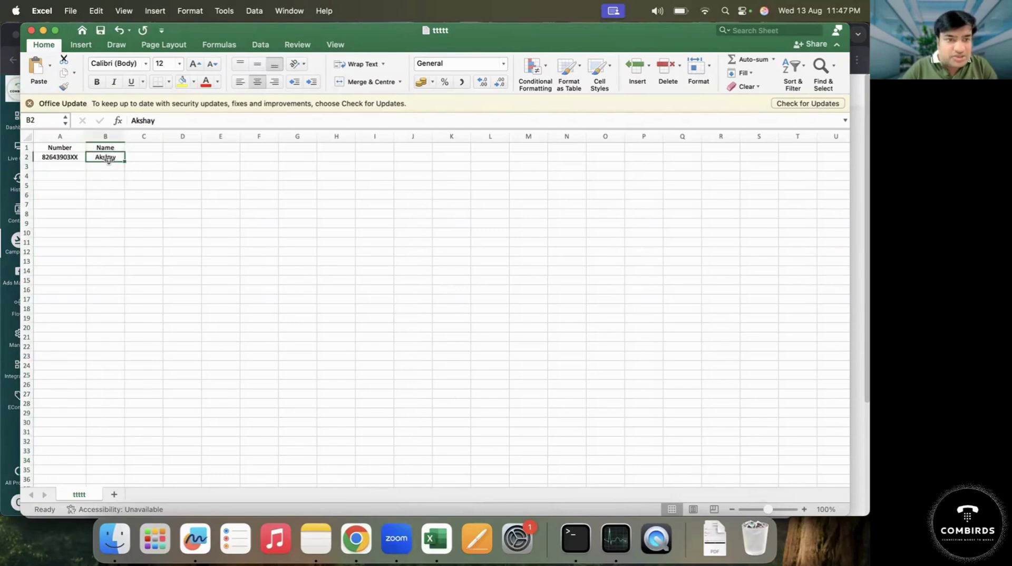
pyautogui.click(60, 137)
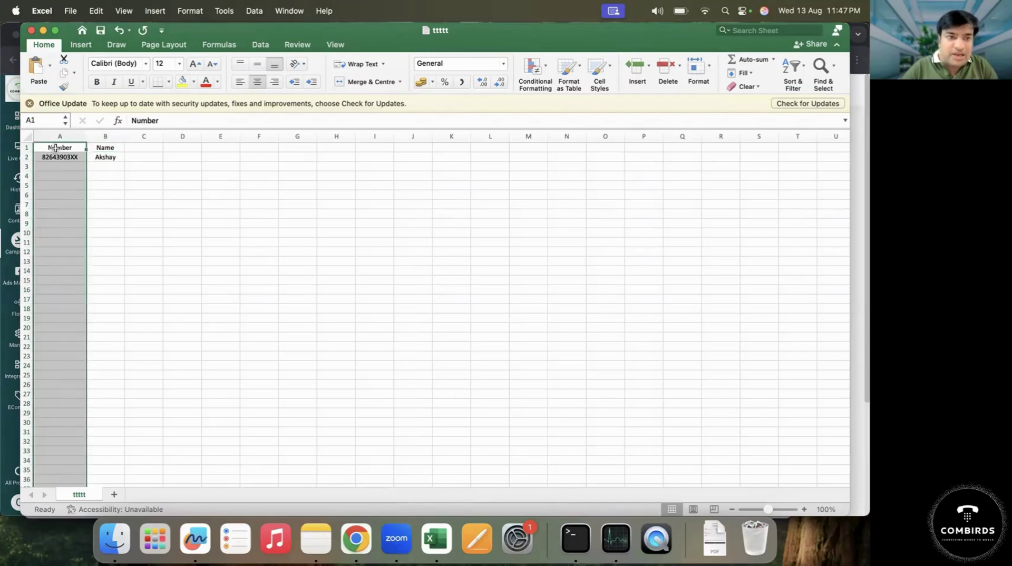
pyautogui.click(58, 195)
pyautogui.click(56, 271)
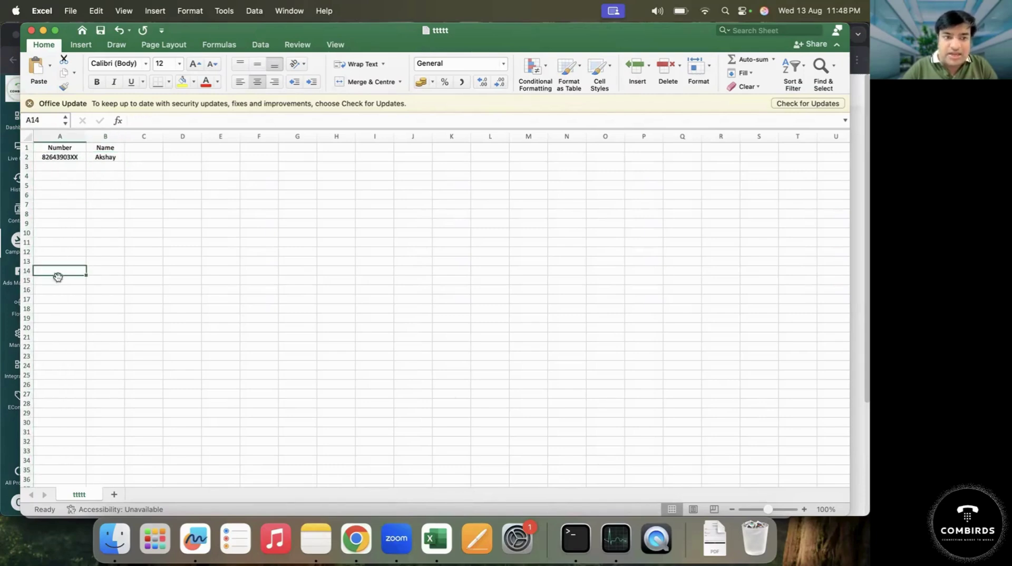
pyautogui.click(62, 345)
# Step: Return to the campaign in Chrome and upload ttttt.csv as its contact file
pyautogui.press('super+Tab')
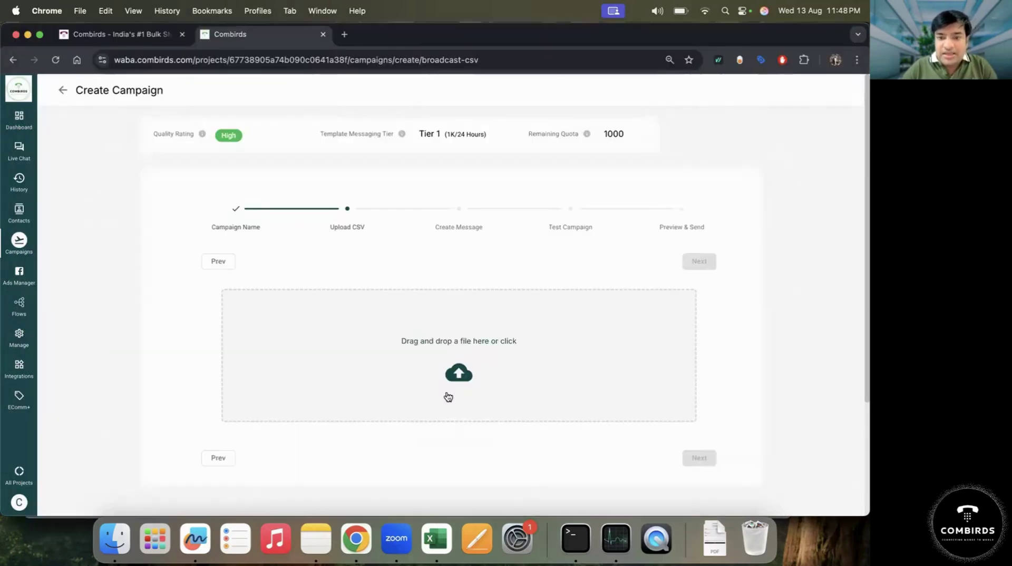
pyautogui.click(484, 364)
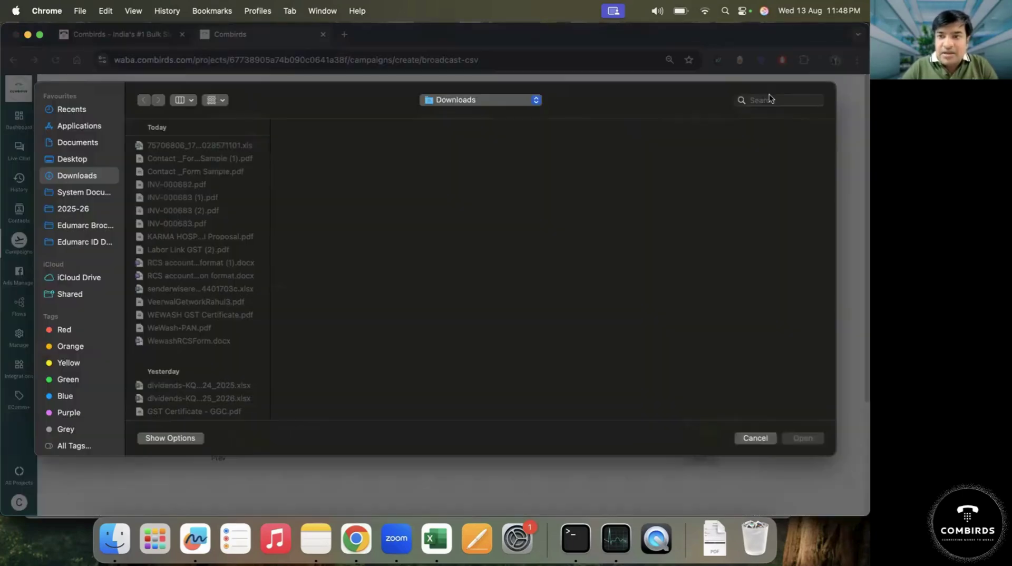
pyautogui.click(769, 94)
pyautogui.write('tttt')
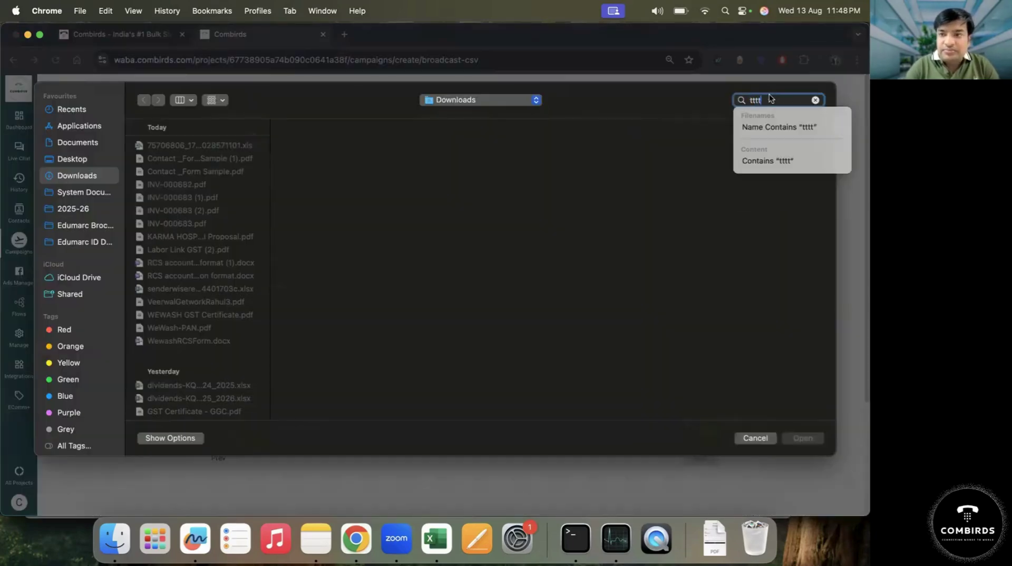
pyautogui.press('BackSpace')
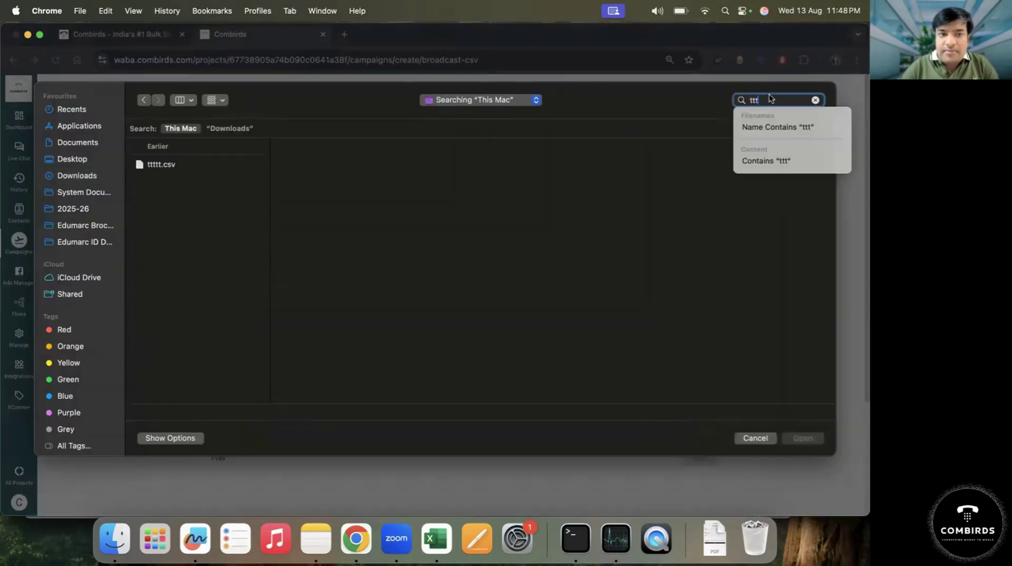
pyautogui.doubleClick(161, 165)
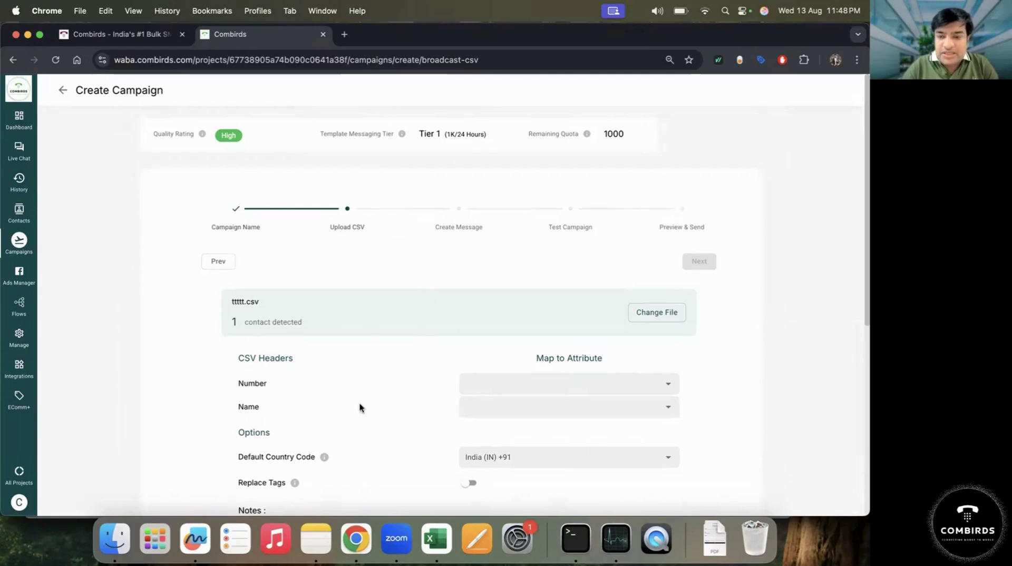
# Step: Map the CSV Number header to phone number and Name to user name, and proceed to message creation
pyautogui.scroll(-2, 360, 403)
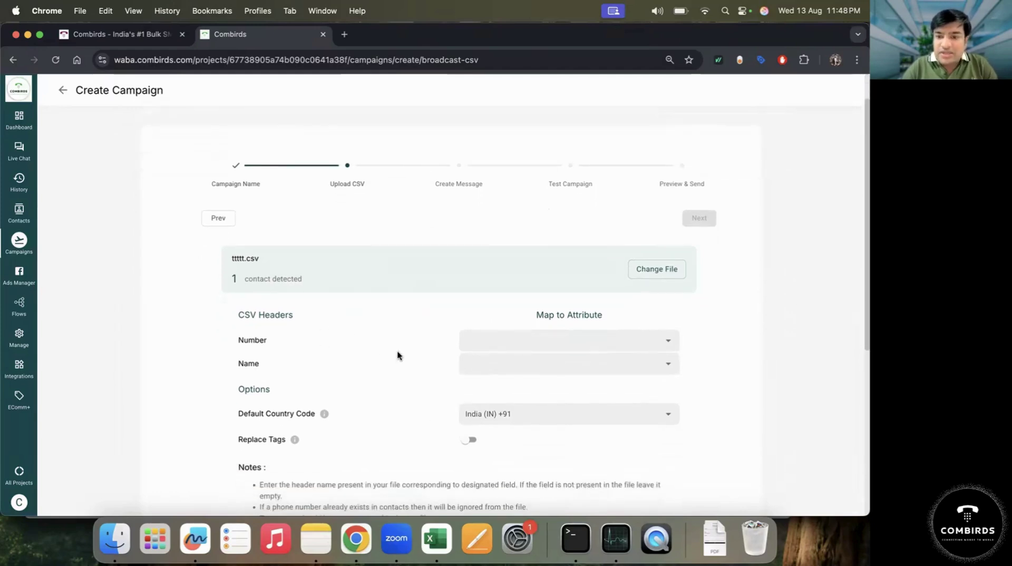
pyautogui.scroll(-2, 397, 355)
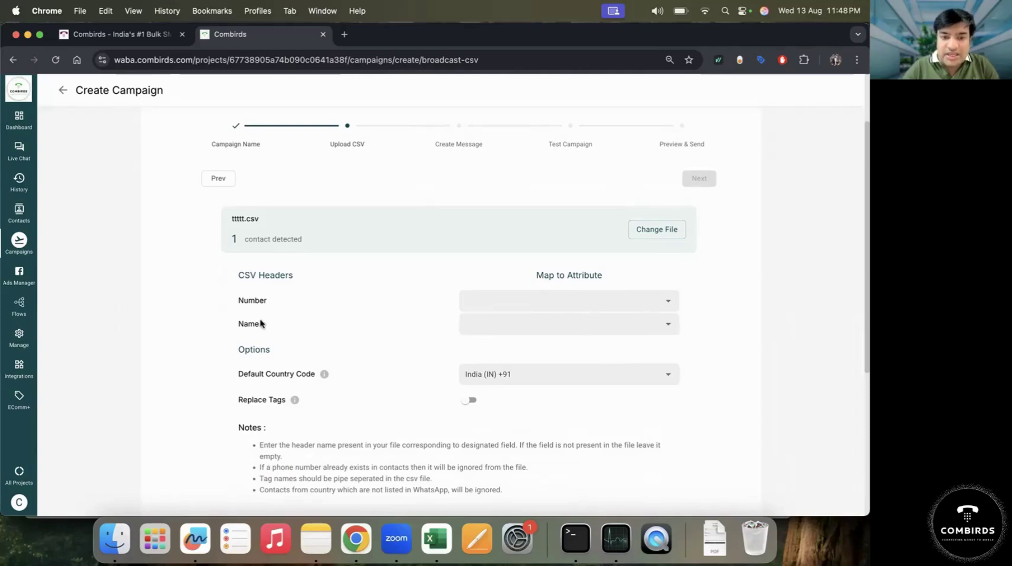
pyautogui.click(667, 302)
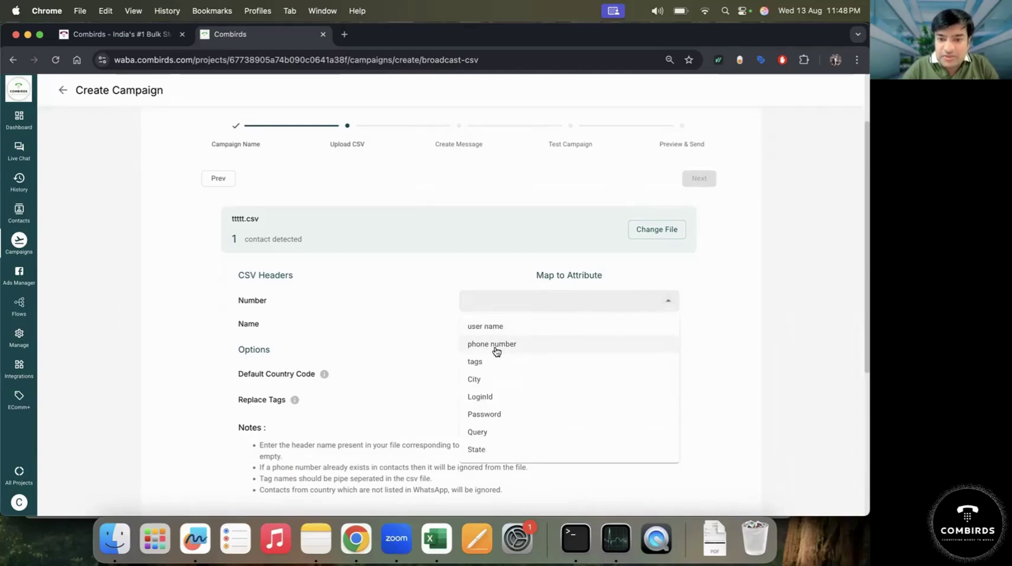
pyautogui.click(496, 347)
pyautogui.click(619, 320)
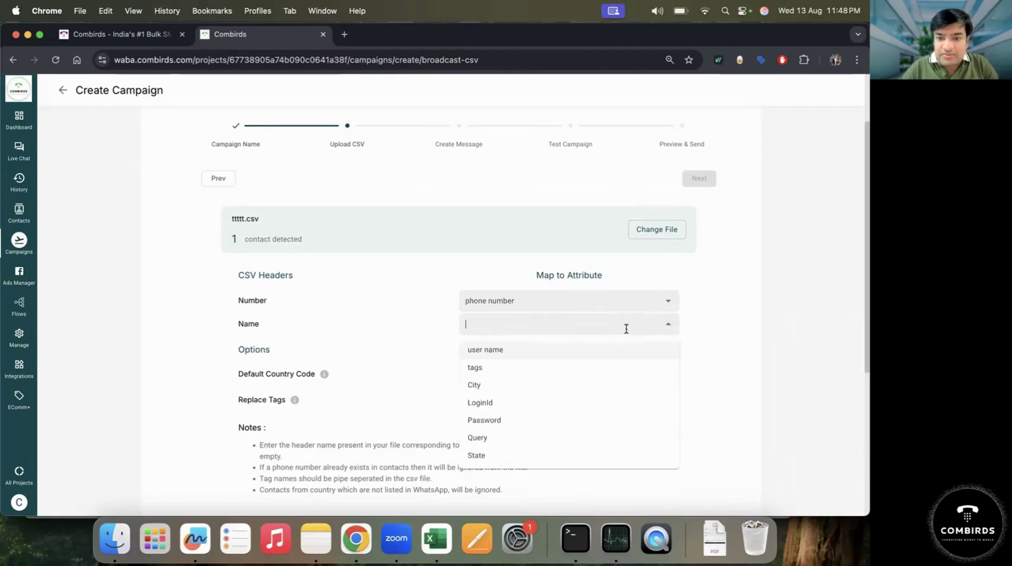
pyautogui.click(530, 350)
pyautogui.scroll(-2, 460, 435)
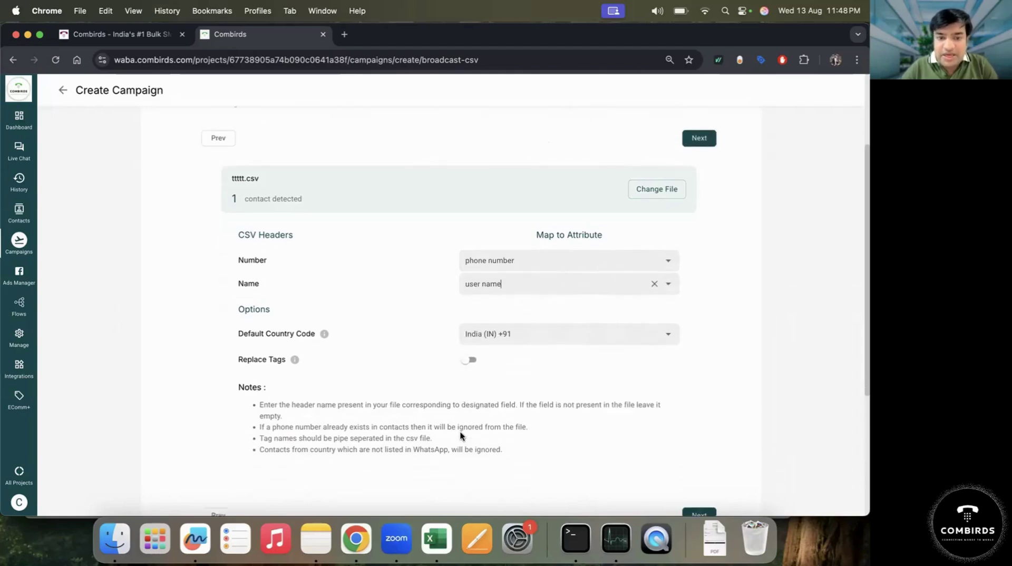
pyautogui.scroll(2, 601, 368)
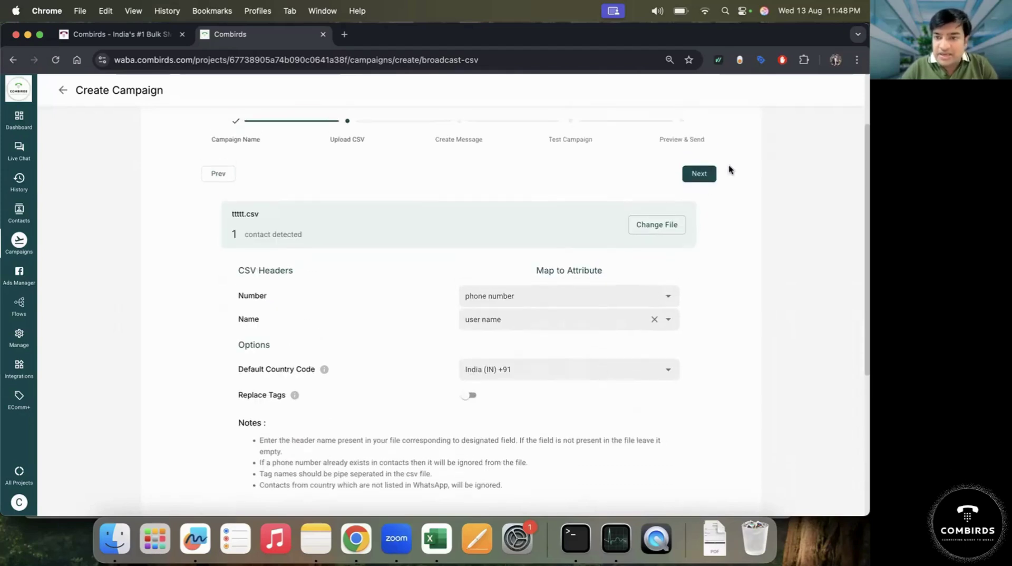
pyautogui.click(701, 174)
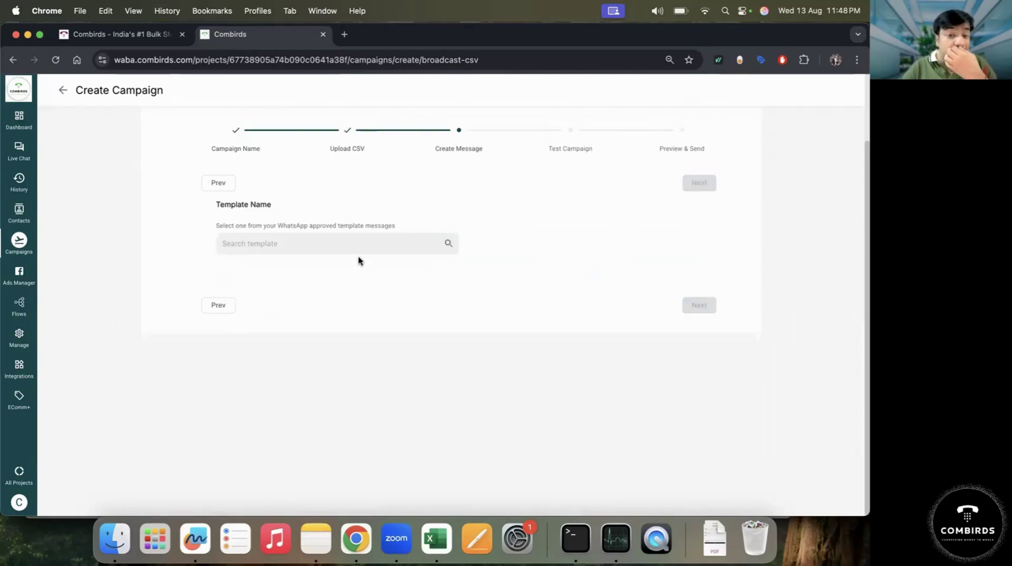
# Step: Search the approved templates for demo and choose demo_temp_new as the campaign message
pyautogui.click(330, 243)
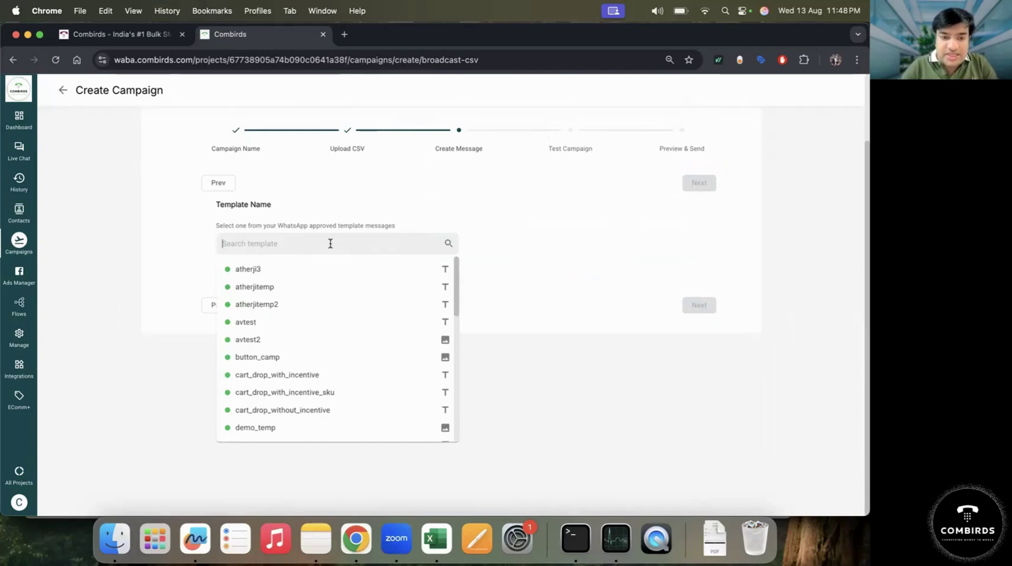
pyautogui.write('demo')
pyautogui.click(317, 287)
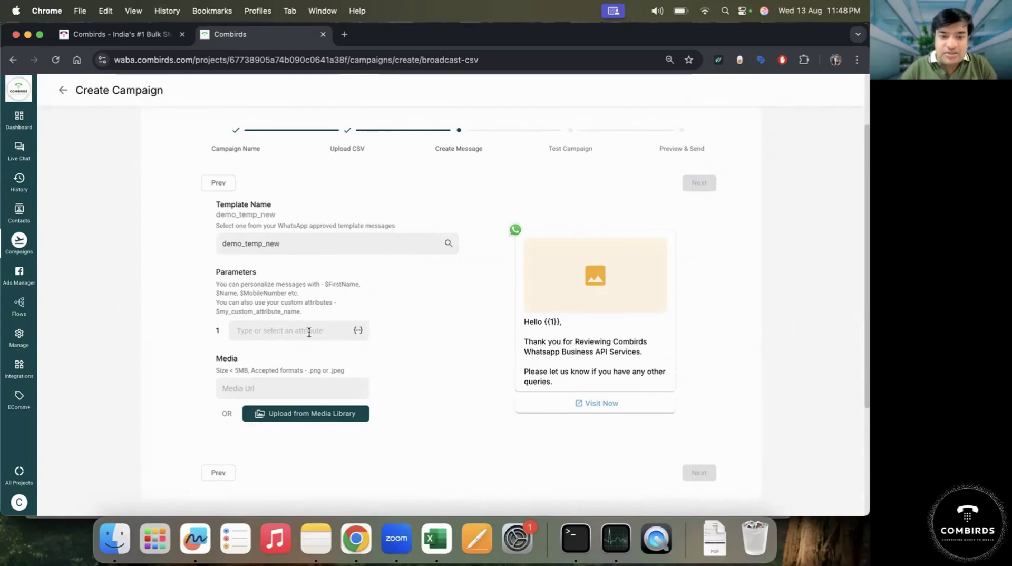
pyautogui.write('Use')
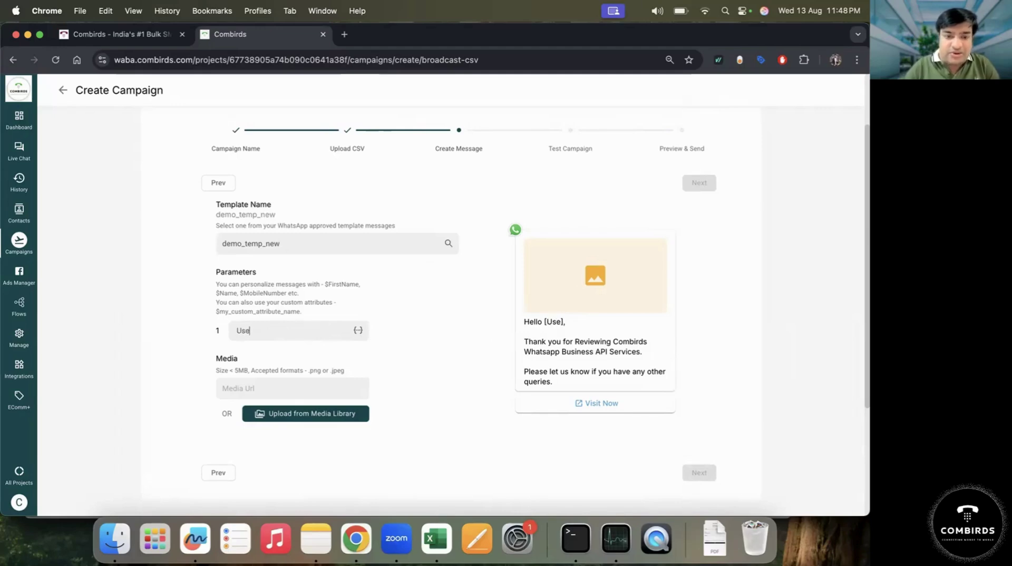
pyautogui.write('r')
pyautogui.press('BackSpace')
pyautogui.press('BackSpace')
pyautogui.press('BackSpace')
pyautogui.press('BackSpace')
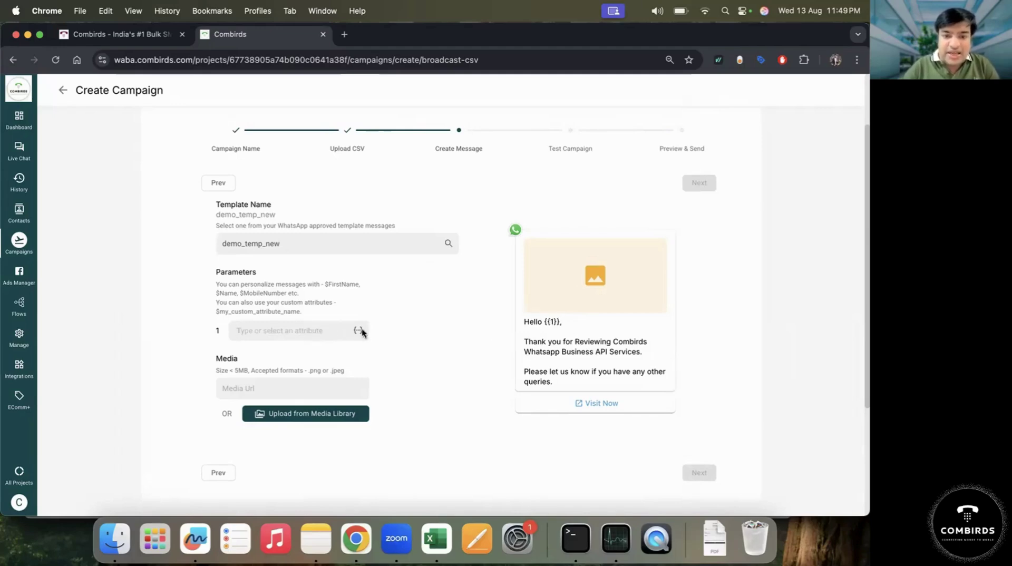
# Step: Fill template parameter 1 with the $Name attribute and set its fallback to User
pyautogui.click(358, 331)
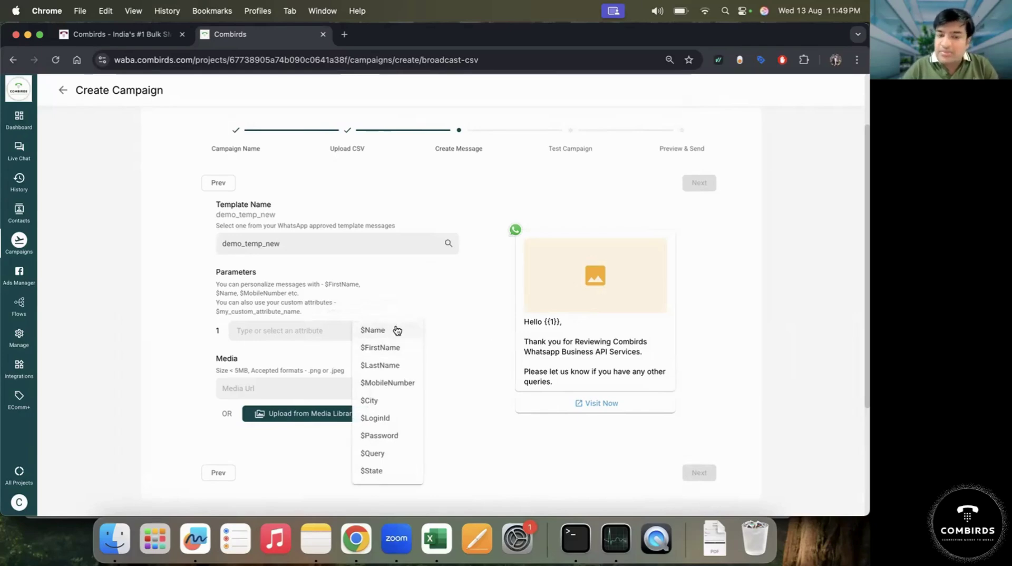
pyautogui.click(373, 330)
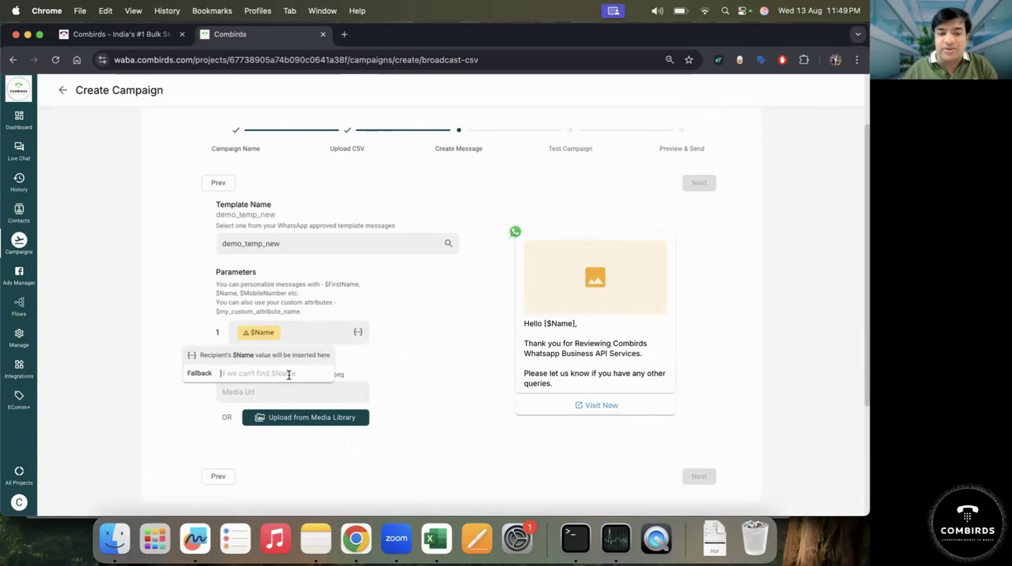
pyautogui.write('User')
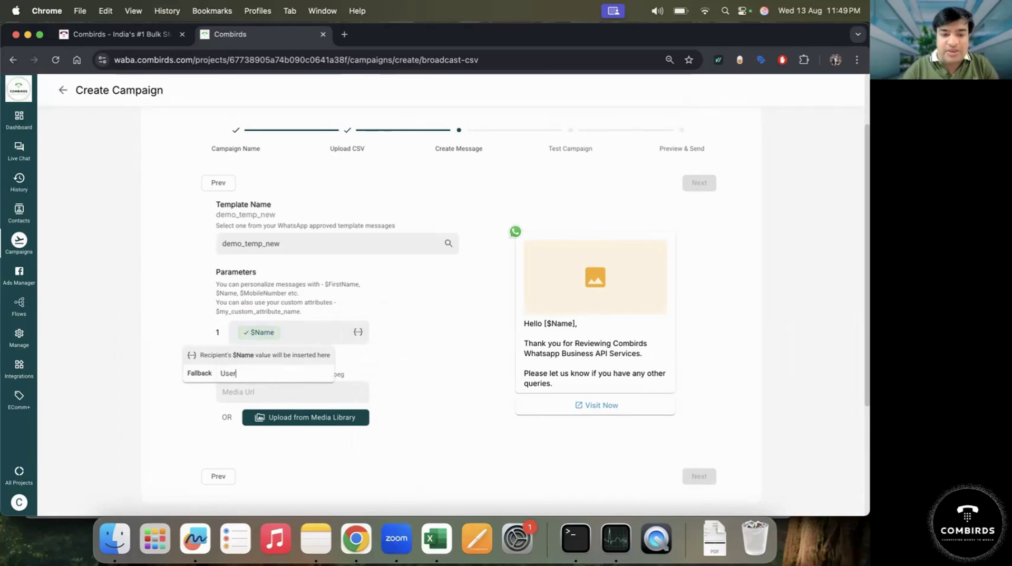
pyautogui.click(401, 373)
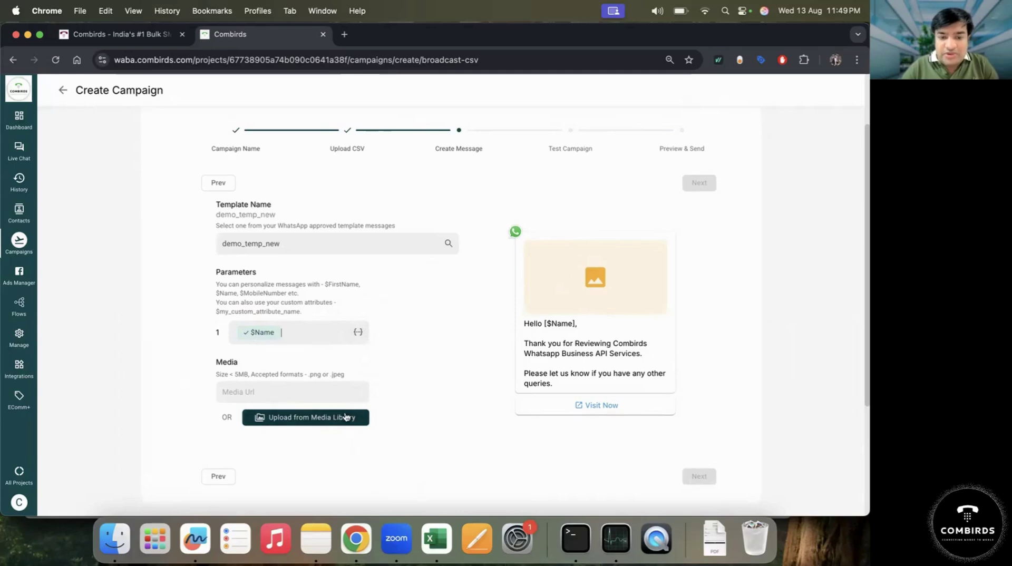
# Step: Add the Get Combirds image from the media library as the template's media and proceed to the test stage
pyautogui.click(338, 419)
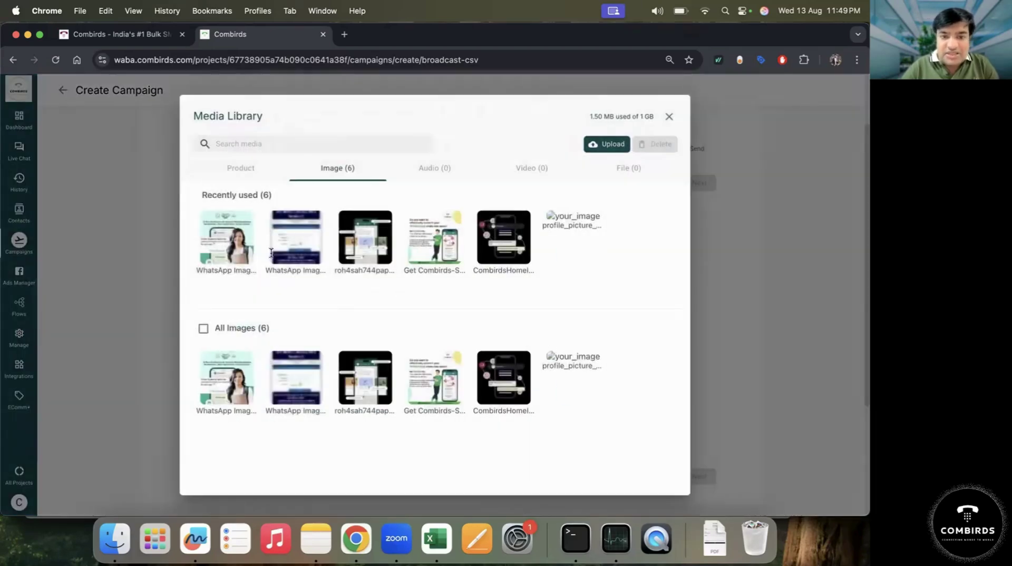
pyautogui.moveTo(574, 383)
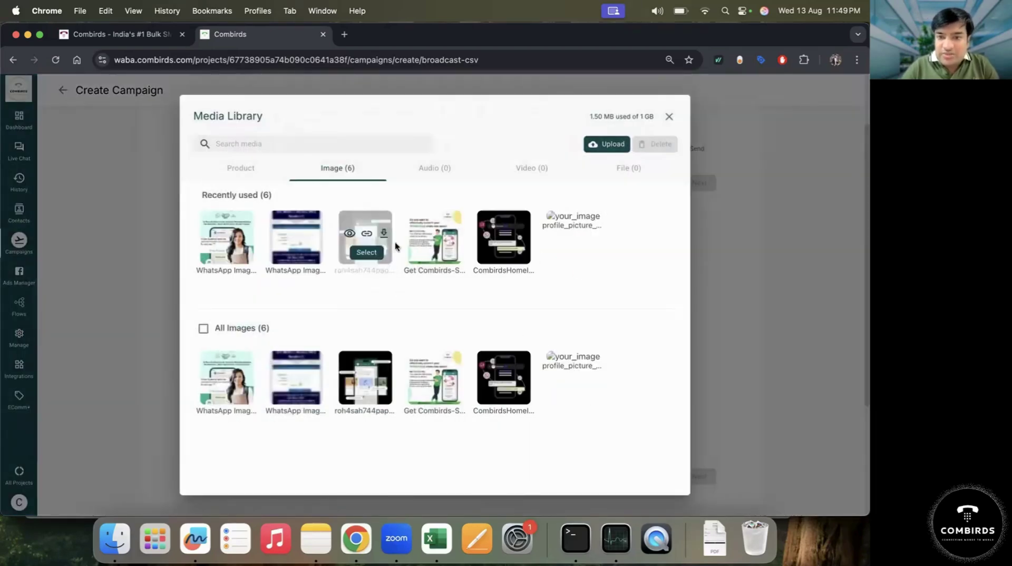
pyautogui.moveTo(569, 237)
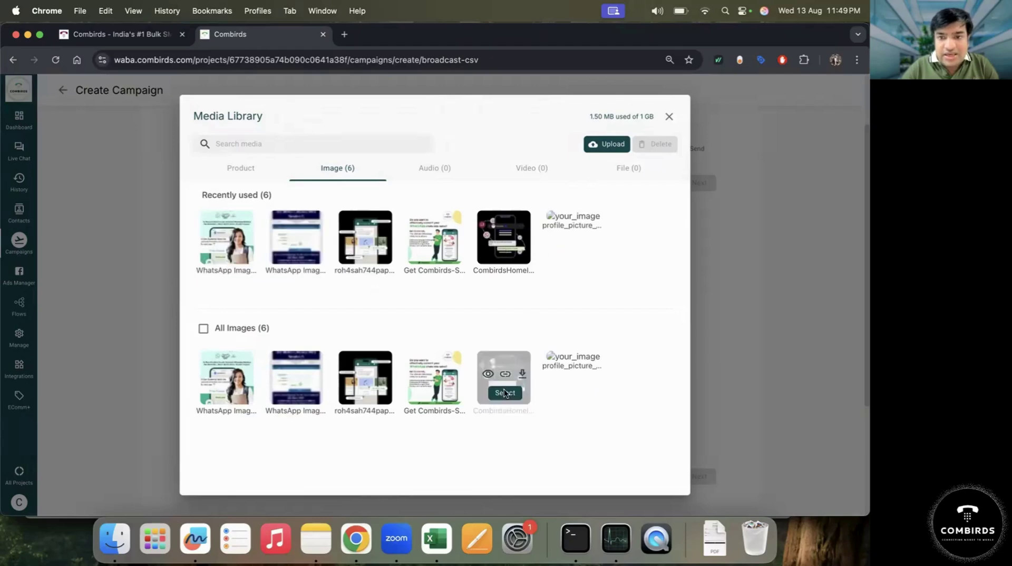
pyautogui.moveTo(318, 402)
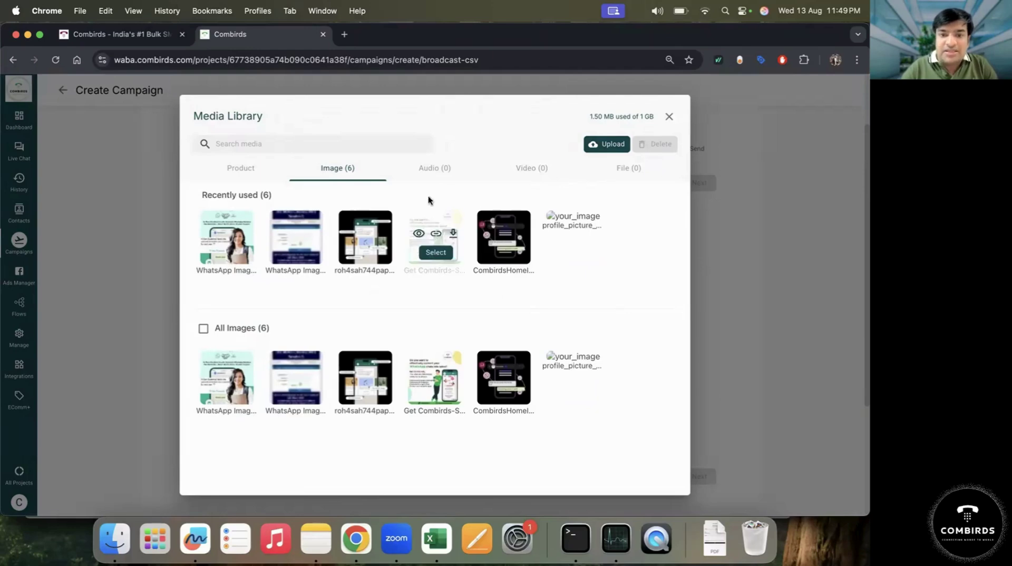
pyautogui.click(435, 253)
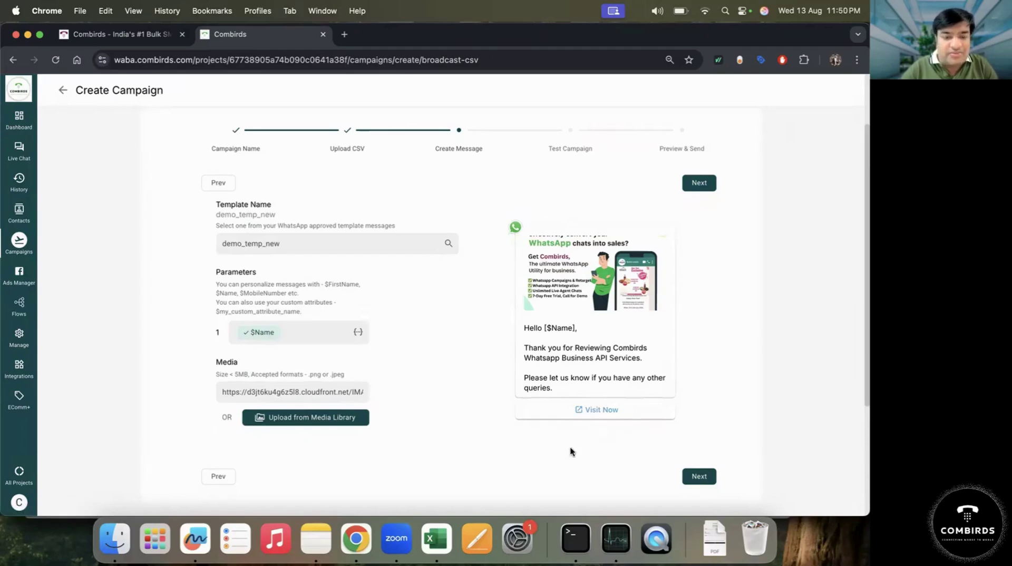
pyautogui.click(705, 182)
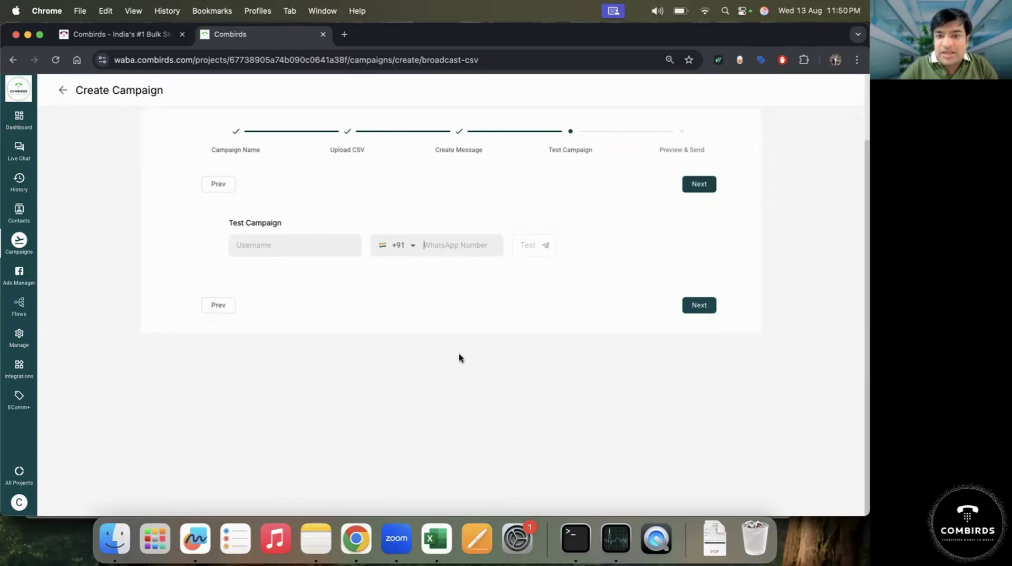
# Step: Skip the test message, review the campaign preview and cost, and try to send tesrtingngcamp2 immediately
pyautogui.click(700, 185)
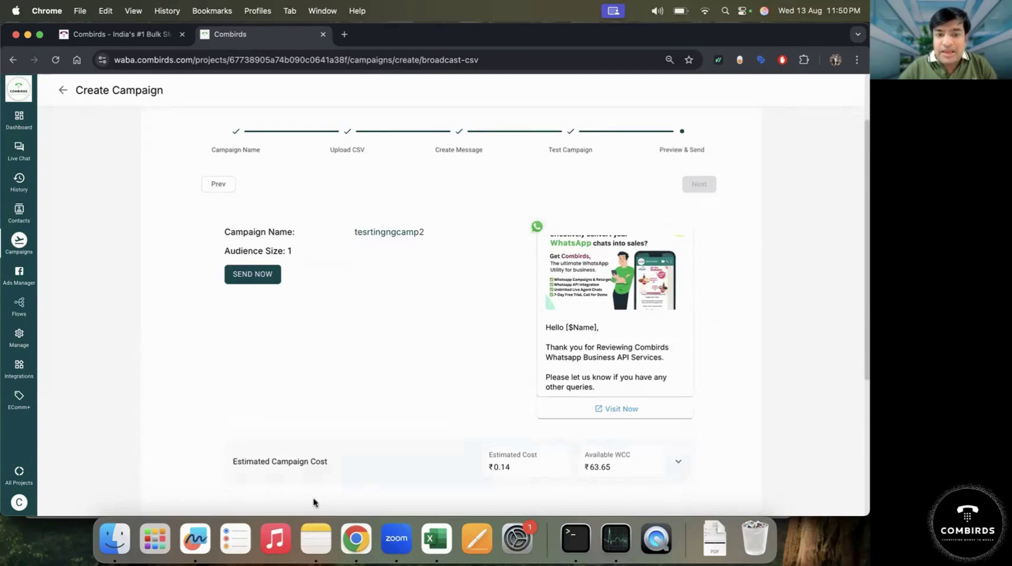
pyautogui.scroll(5, 315, 501)
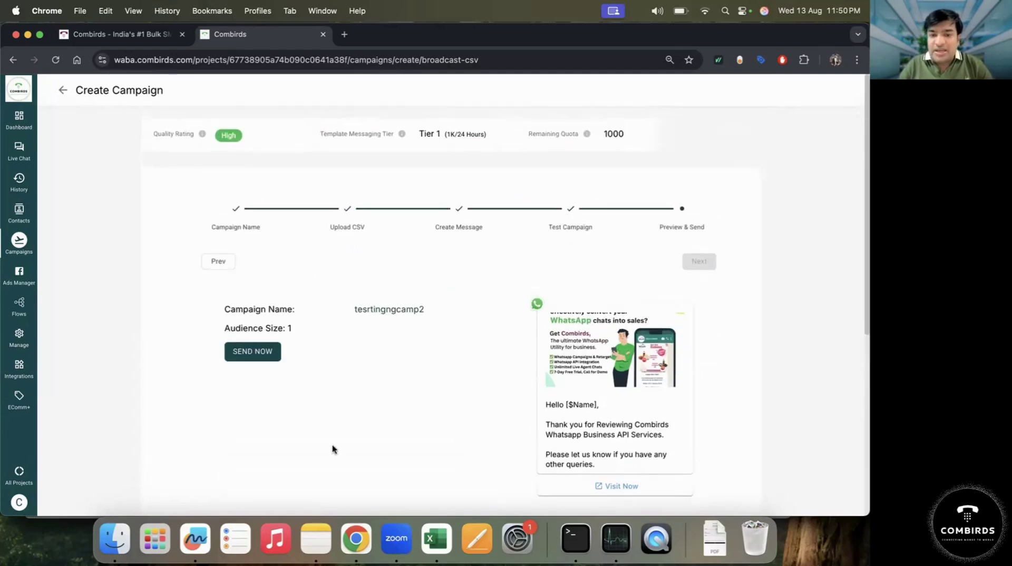
pyautogui.scroll(-3, 333, 453)
pyautogui.scroll(-3, 333, 462)
pyautogui.scroll(3, 431, 384)
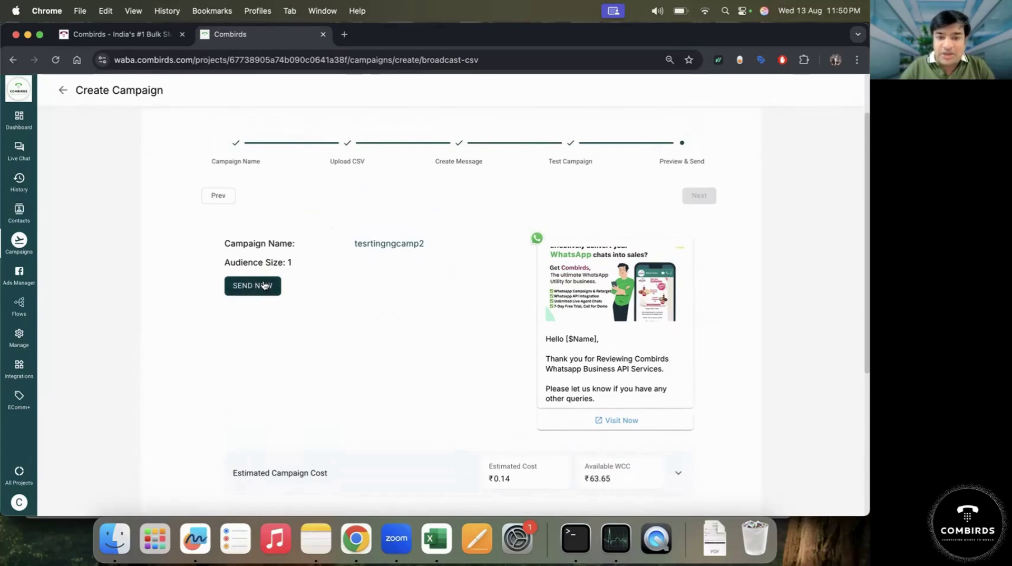
pyautogui.click(263, 285)
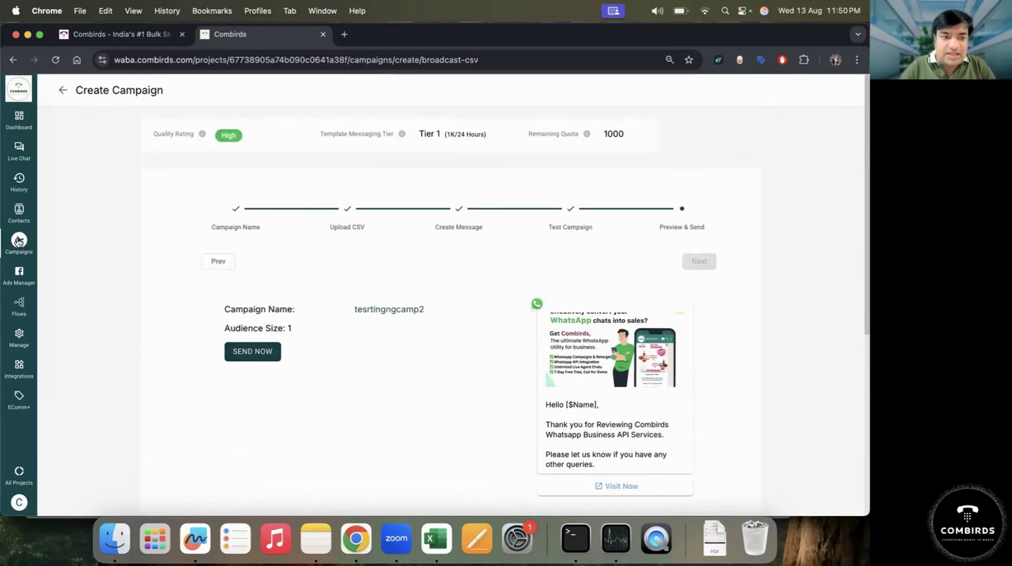
# Step: Return to the list of all campaigns, look through it and view the overview of OTP_API
pyautogui.click(19, 242)
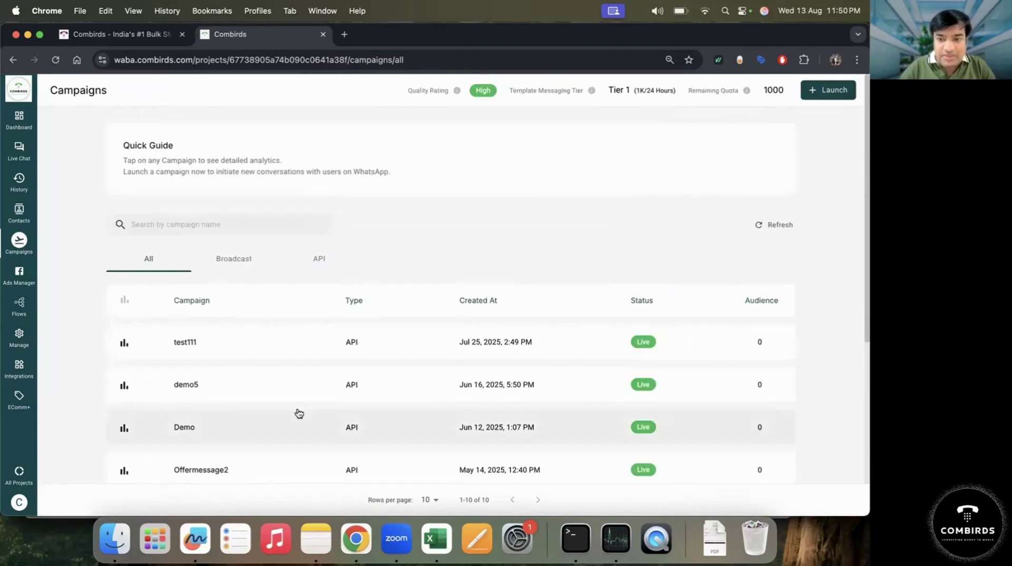
pyautogui.scroll(-5, 296, 413)
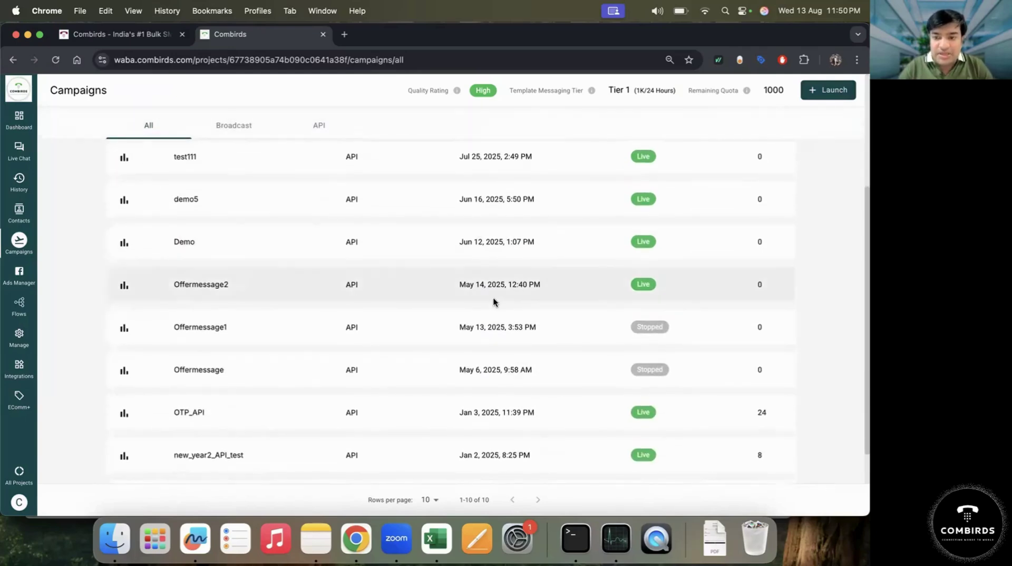
pyautogui.scroll(1, 492, 301)
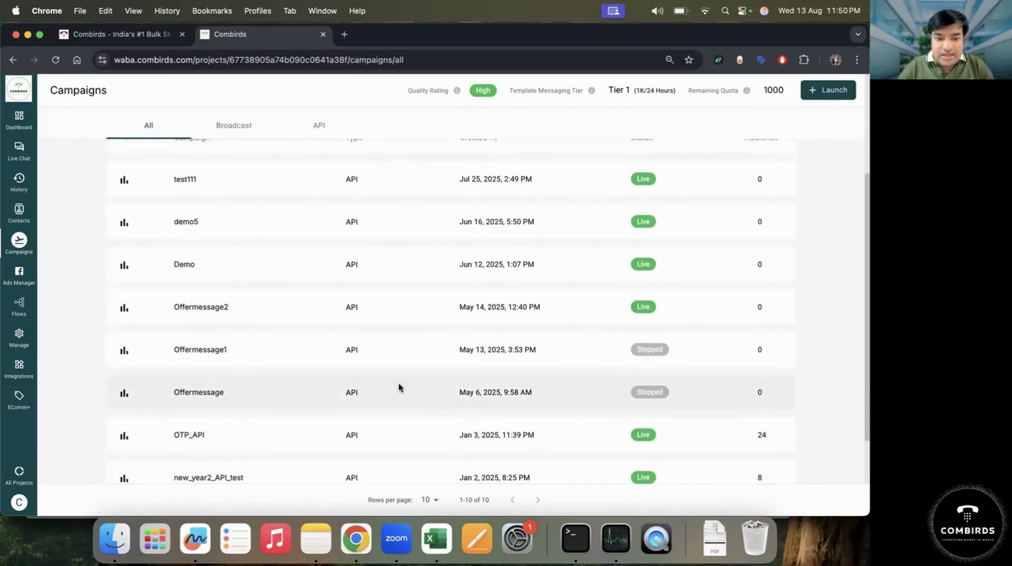
pyautogui.scroll(-3, 399, 388)
pyautogui.scroll(8, 399, 388)
pyautogui.scroll(-8, 399, 387)
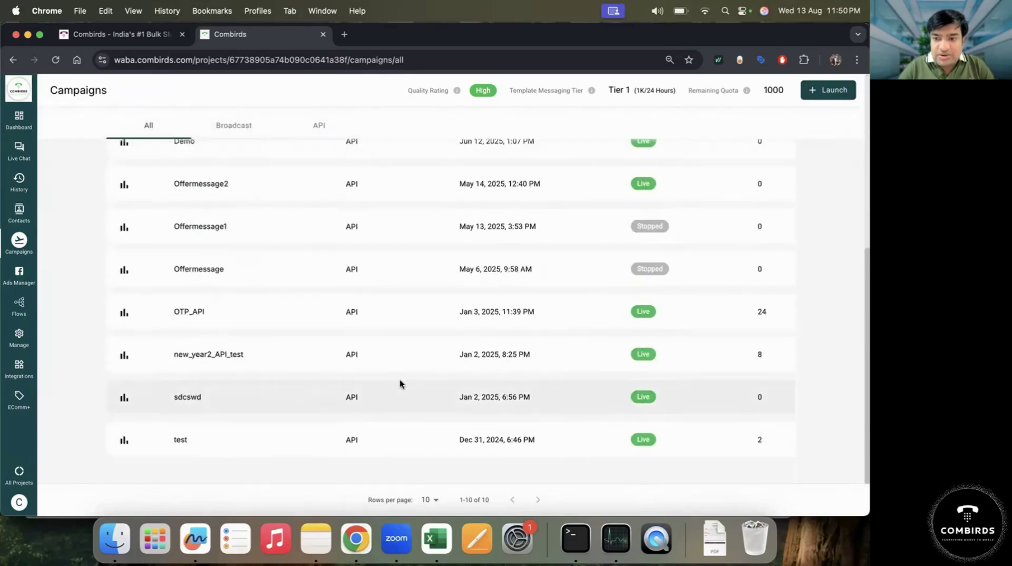
pyautogui.click(433, 323)
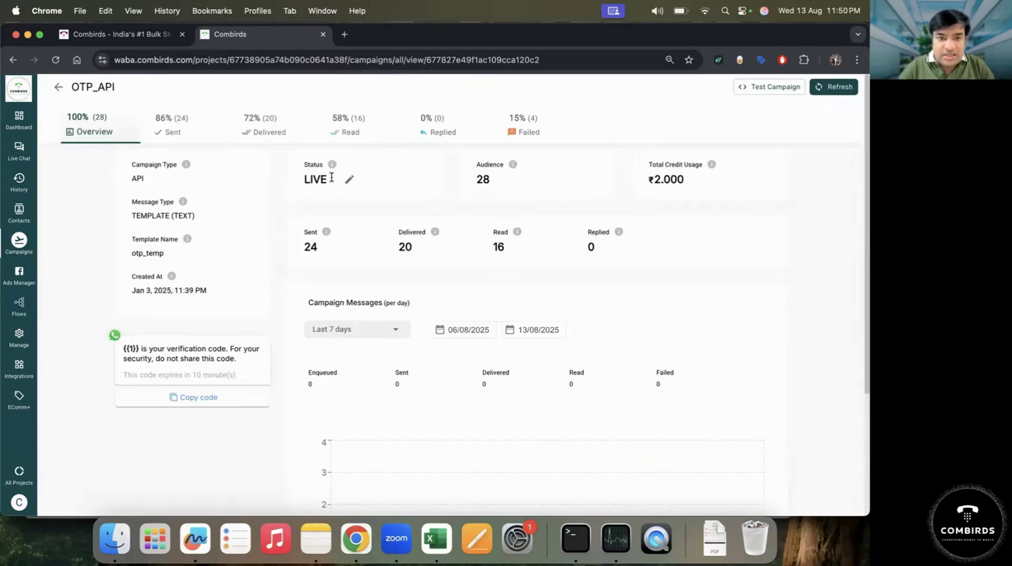
# Step: Examine the Sent, Delivered and Read reports of the OTP_API campaign, including the Smart segregation audience of delivered messages
pyautogui.click(169, 139)
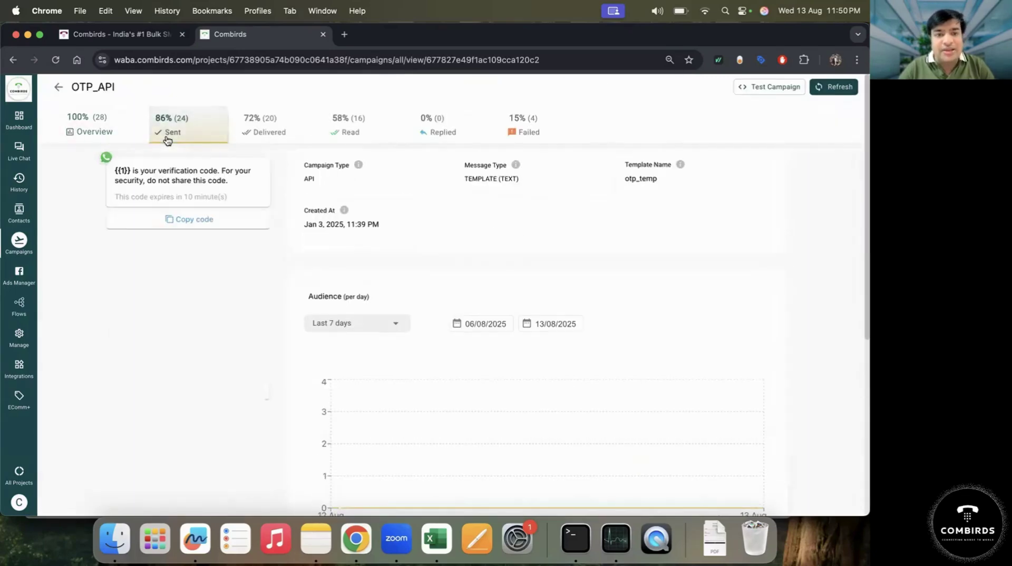
pyautogui.click(253, 135)
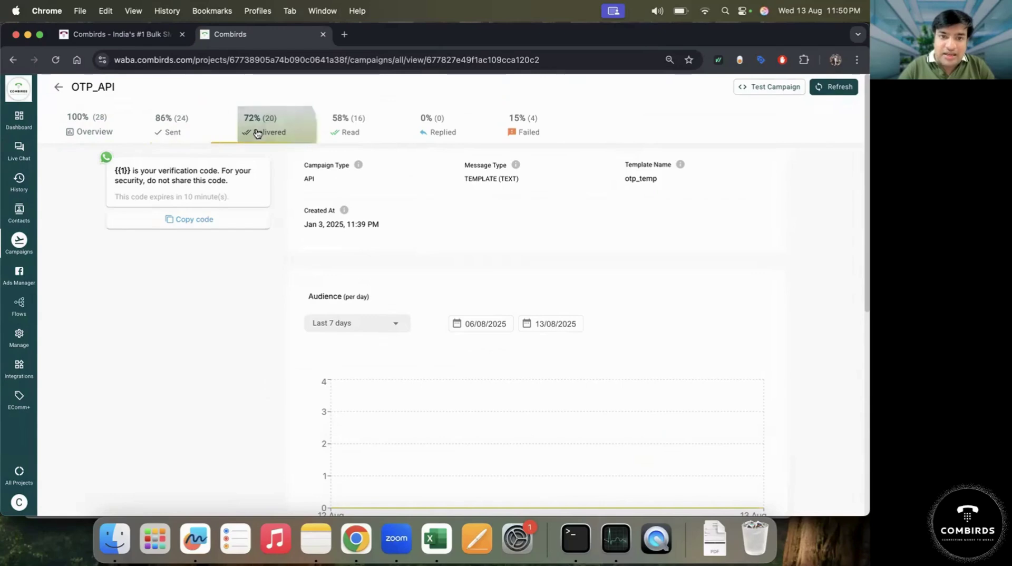
pyautogui.click(357, 134)
pyautogui.scroll(-7, 289, 282)
pyautogui.scroll(7, 289, 282)
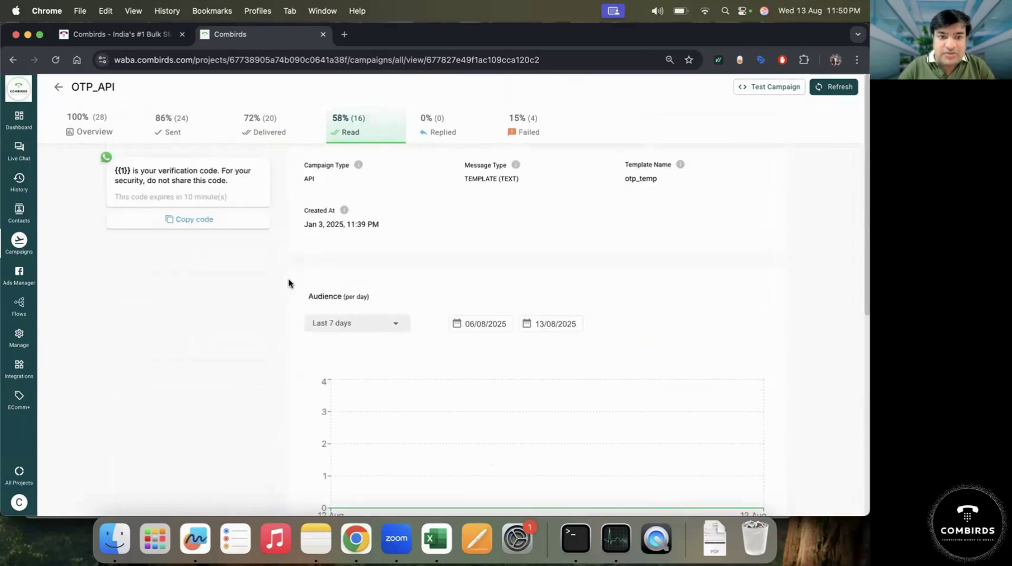
pyautogui.click(268, 138)
pyautogui.scroll(-6, 269, 313)
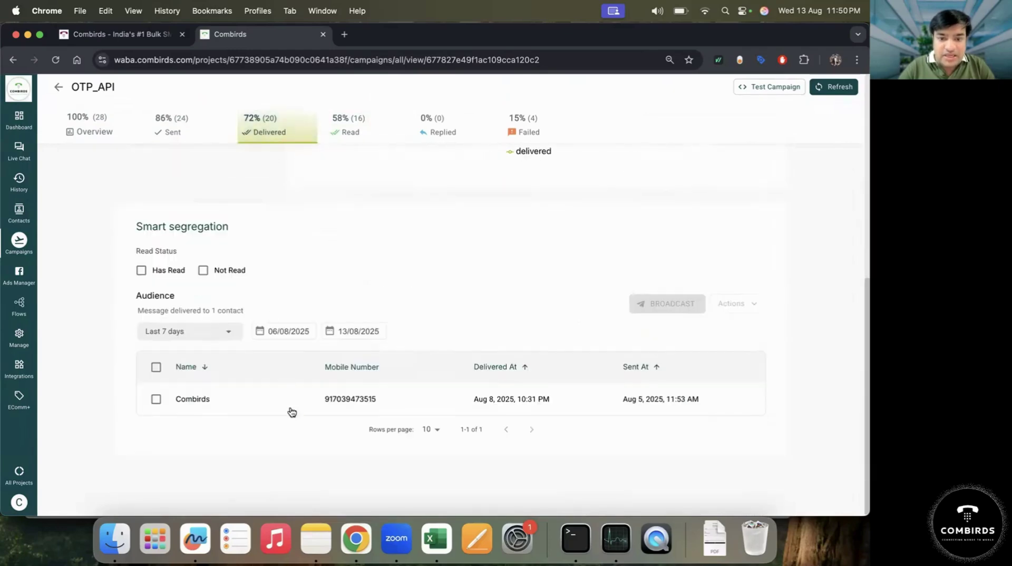
pyautogui.scroll(7, 276, 323)
pyautogui.scroll(-3, 357, 245)
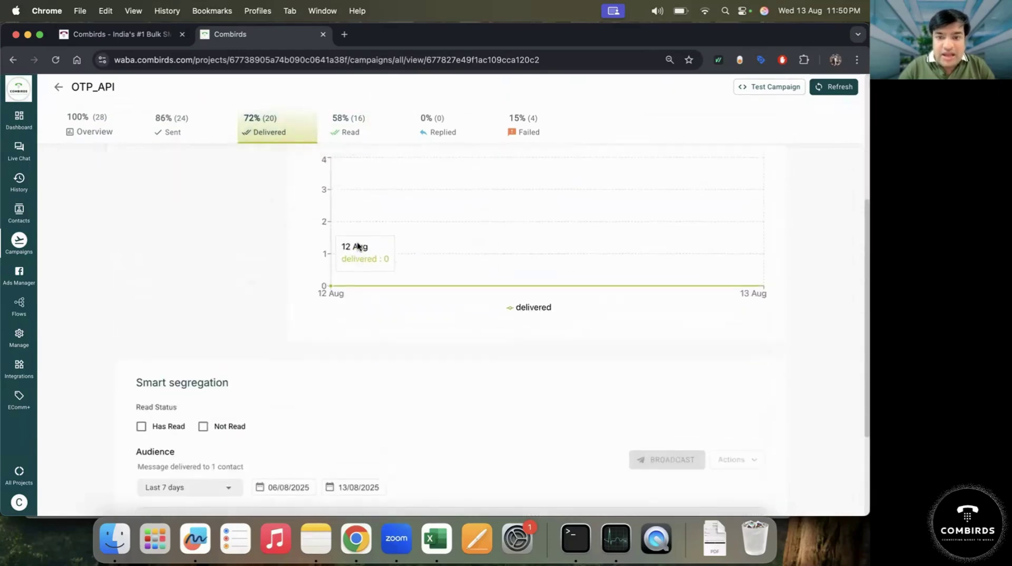
# Step: Set the per-day audience chart of the Delivered report to the range 01/08/2025 to 13/08/2025 and review the report
pyautogui.scroll(3, 357, 246)
pyautogui.click(465, 271)
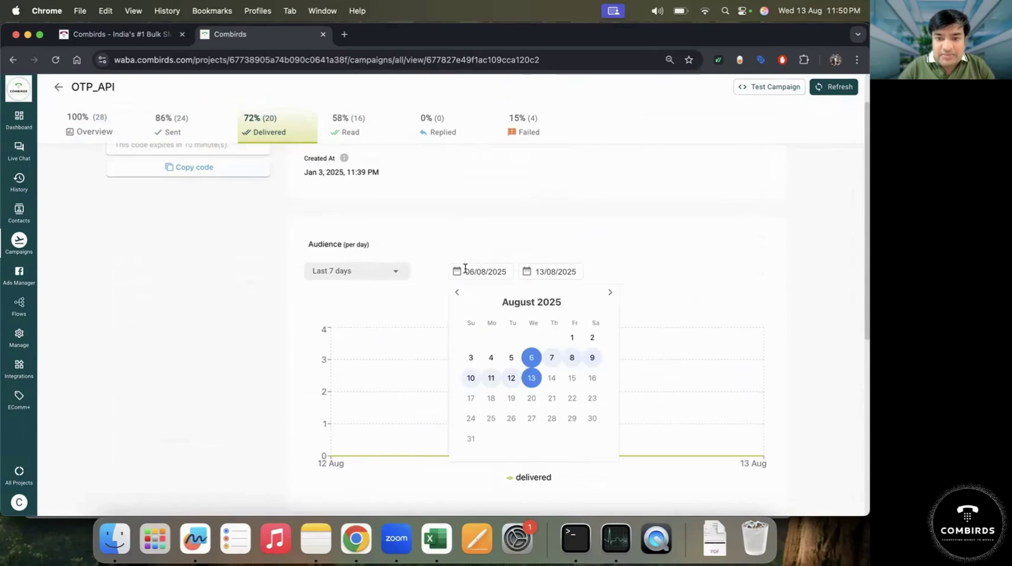
pyautogui.click(579, 343)
pyautogui.click(531, 378)
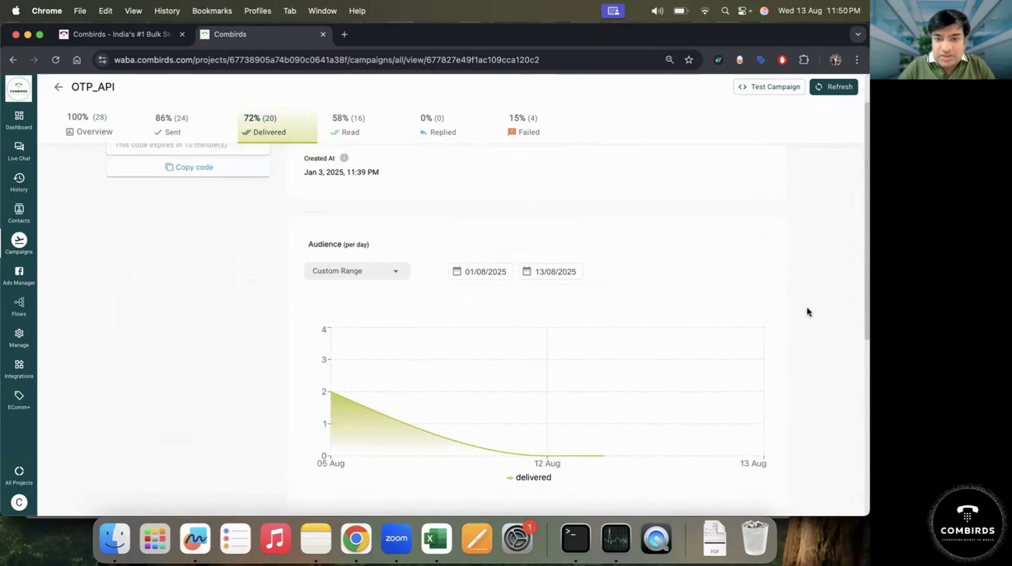
pyautogui.scroll(-6, 807, 311)
pyautogui.scroll(7, 807, 308)
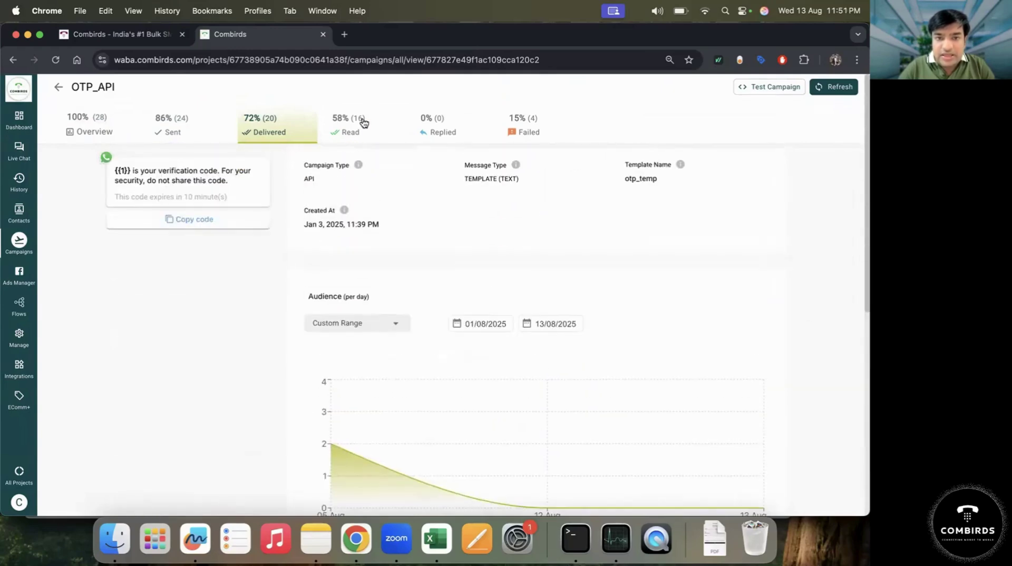
# Step: Look through the Read, Replied and Failed reports of OTP_API, including the message failure reasons
pyautogui.click(363, 122)
pyautogui.click(448, 124)
pyautogui.click(519, 130)
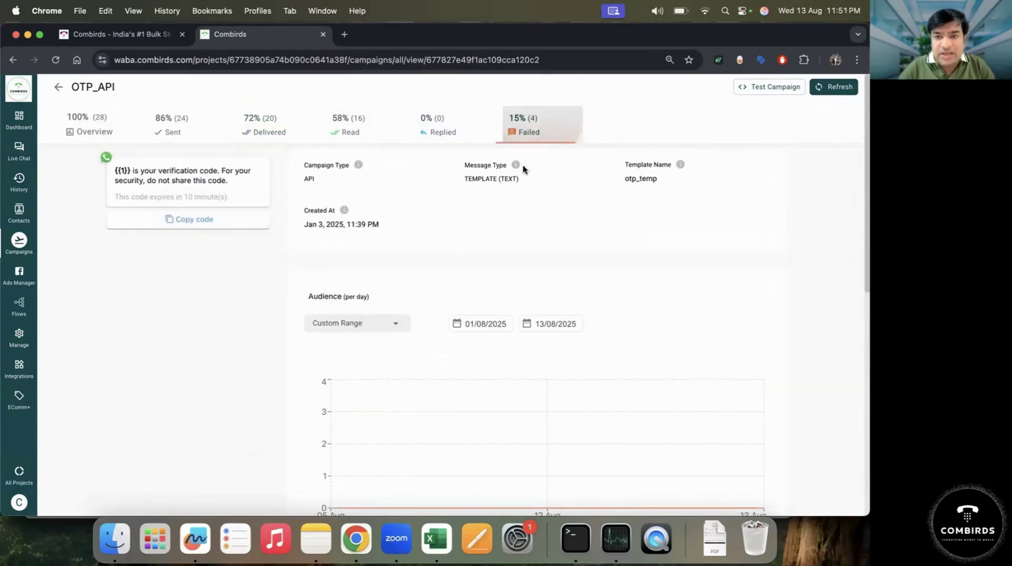
pyautogui.scroll(-6, 467, 293)
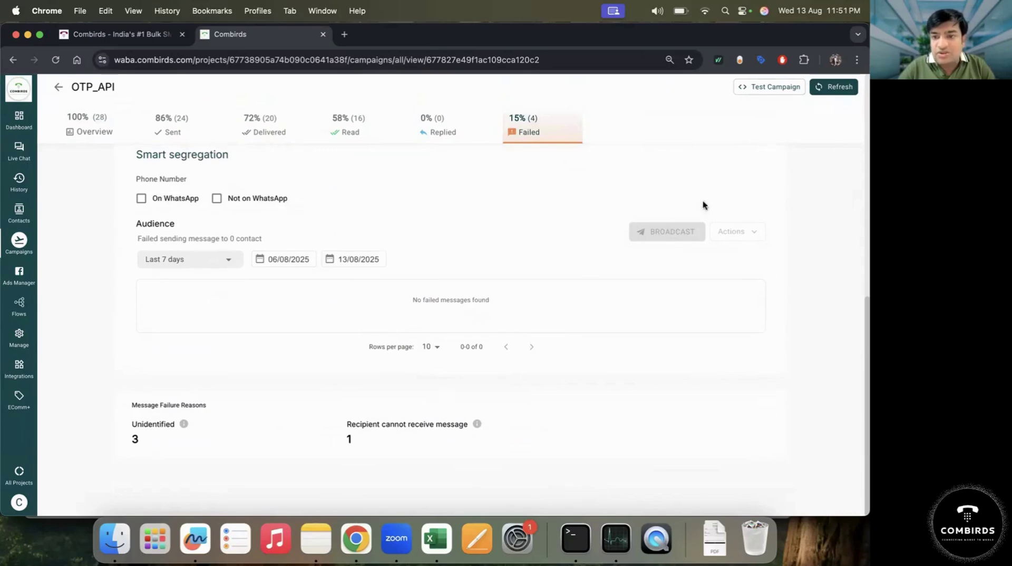
pyautogui.scroll(2, 435, 239)
# Step: Revisit the Read and Delivered reports, select all contacts in the delivered audience and view the actions available for them
pyautogui.click(337, 117)
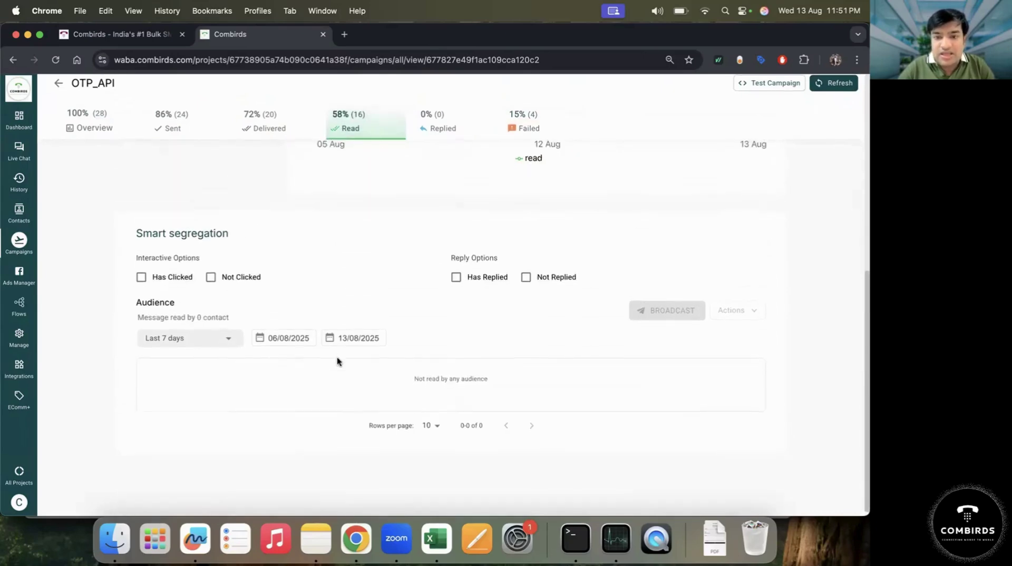
pyautogui.scroll(5, 337, 362)
pyautogui.click(259, 136)
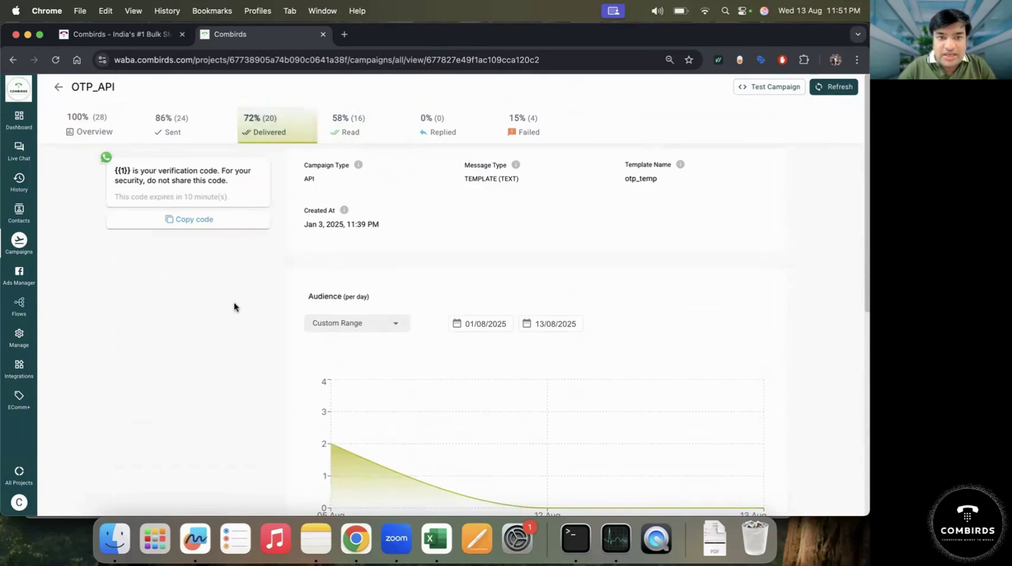
pyautogui.scroll(-7, 234, 308)
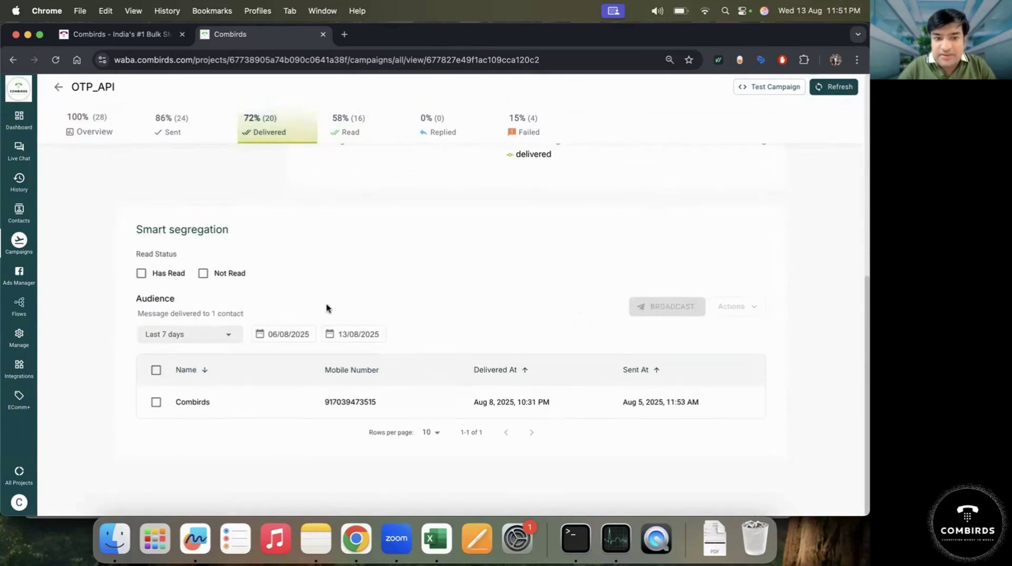
pyautogui.click(156, 370)
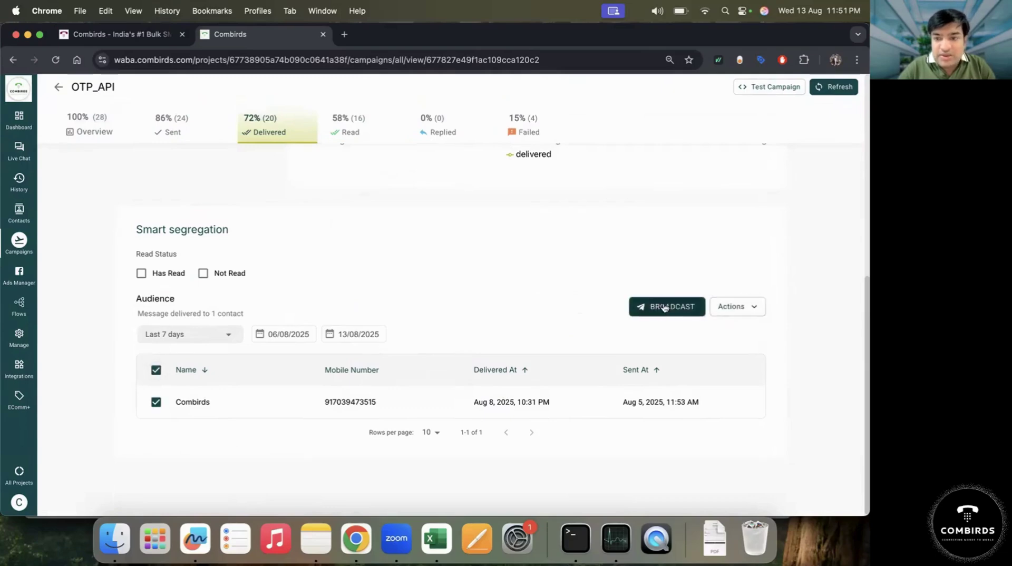
pyautogui.click(755, 303)
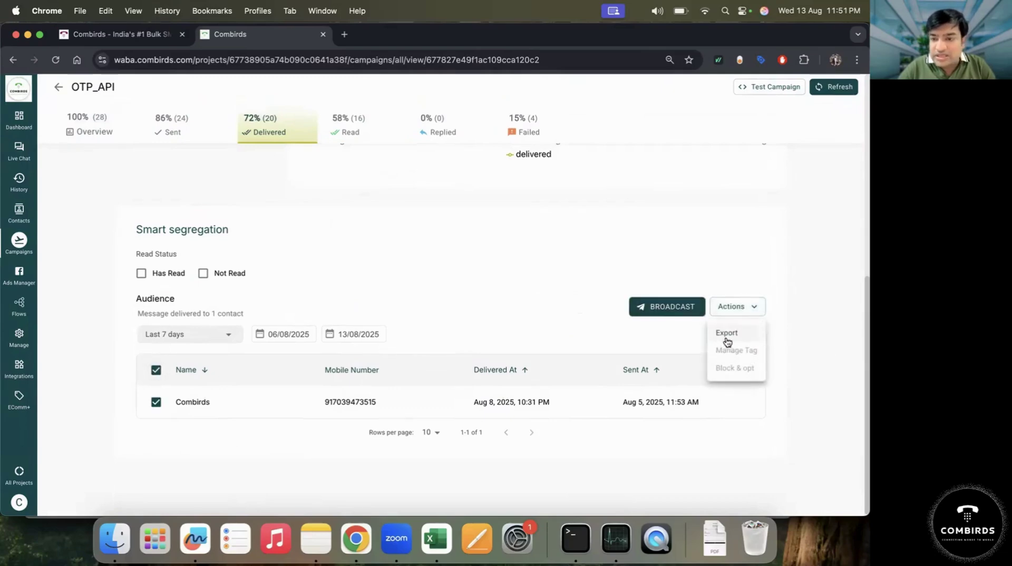
pyautogui.click(830, 338)
pyautogui.scroll(10, 402, 257)
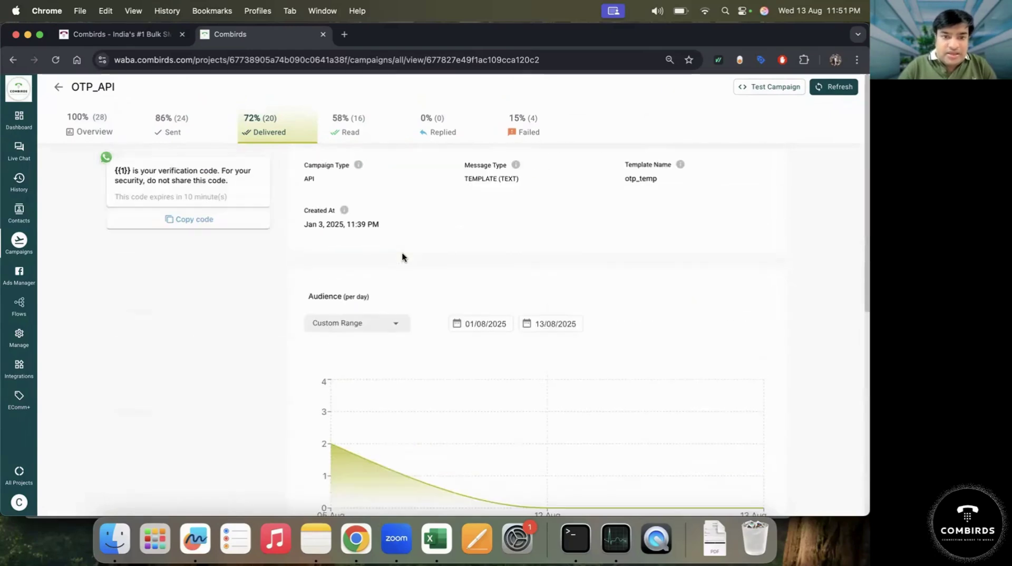
pyautogui.scroll(-10, 402, 257)
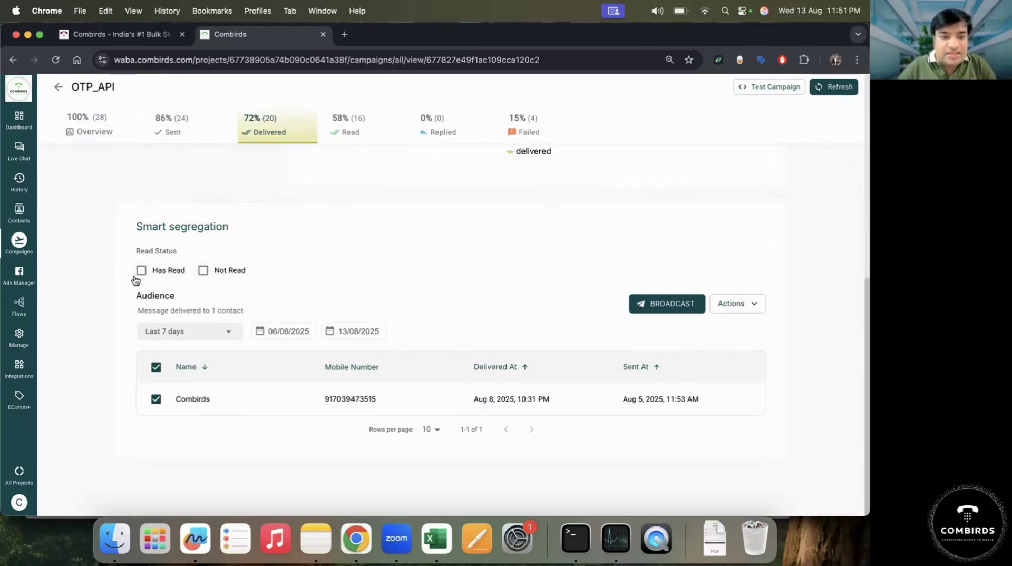
# Step: Filter the Read report's Smart segregation audience by Has Replied and clear the filter again
pyautogui.click(342, 130)
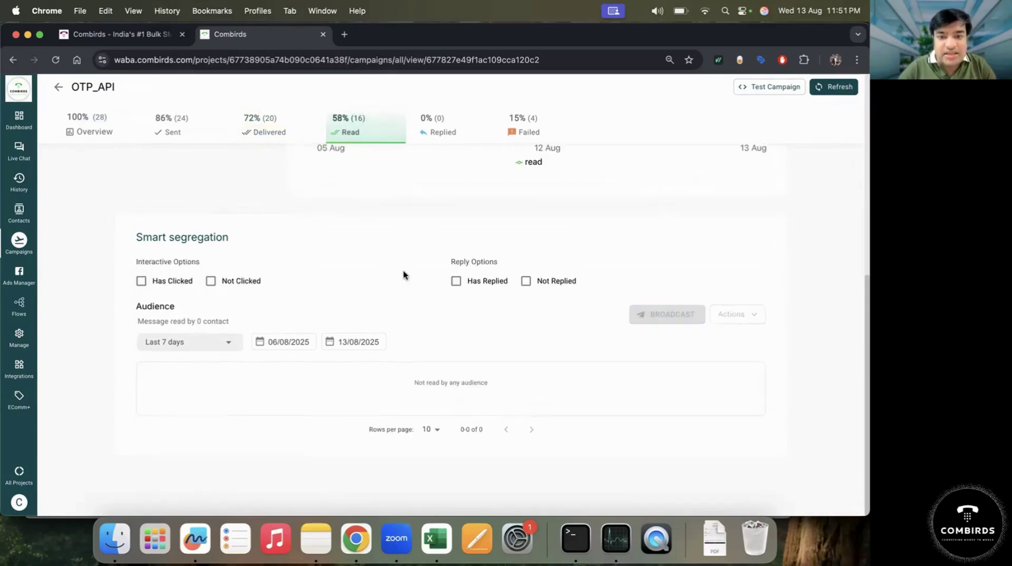
pyautogui.click(456, 283)
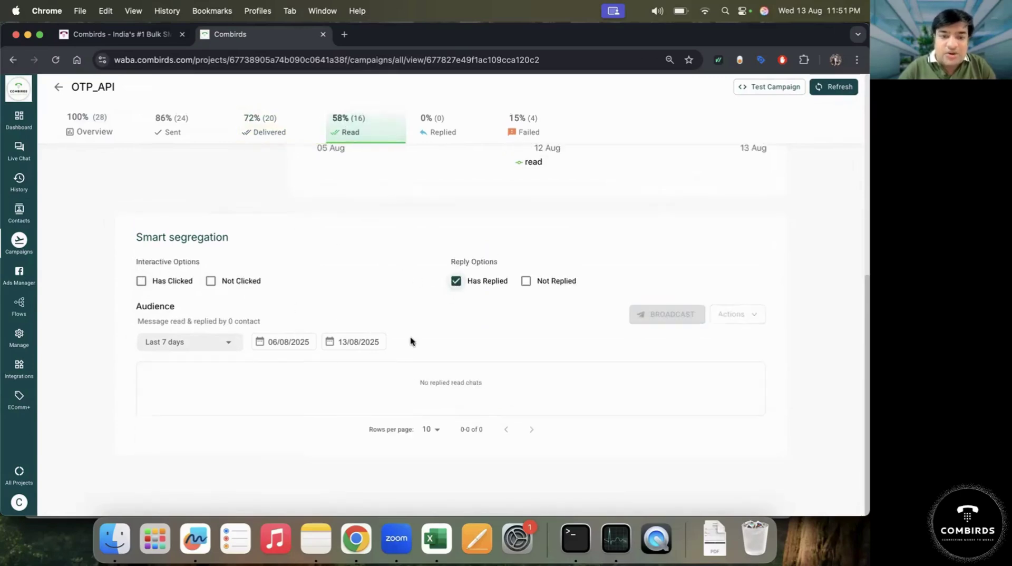
pyautogui.click(456, 281)
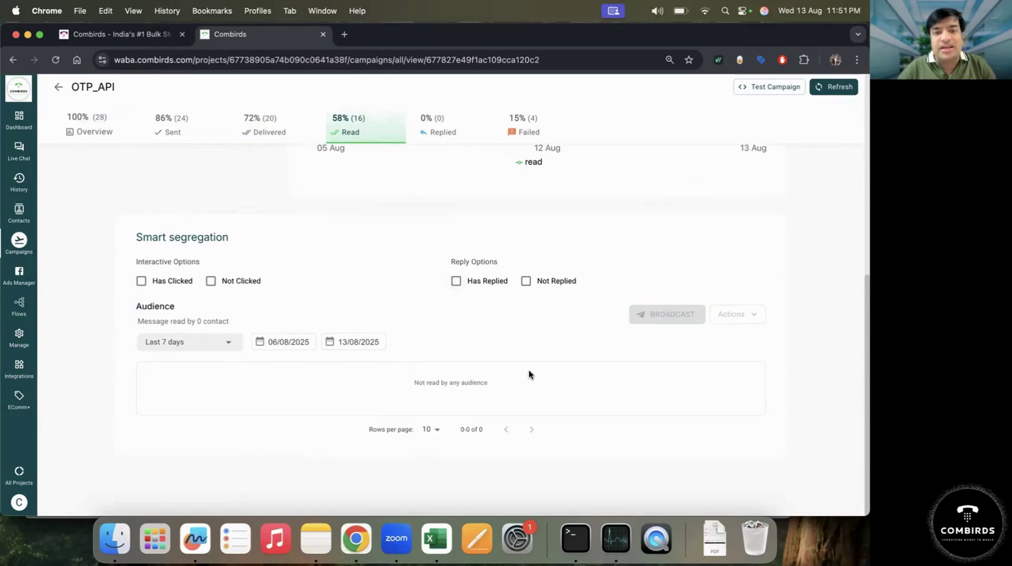
pyautogui.scroll(7, 529, 372)
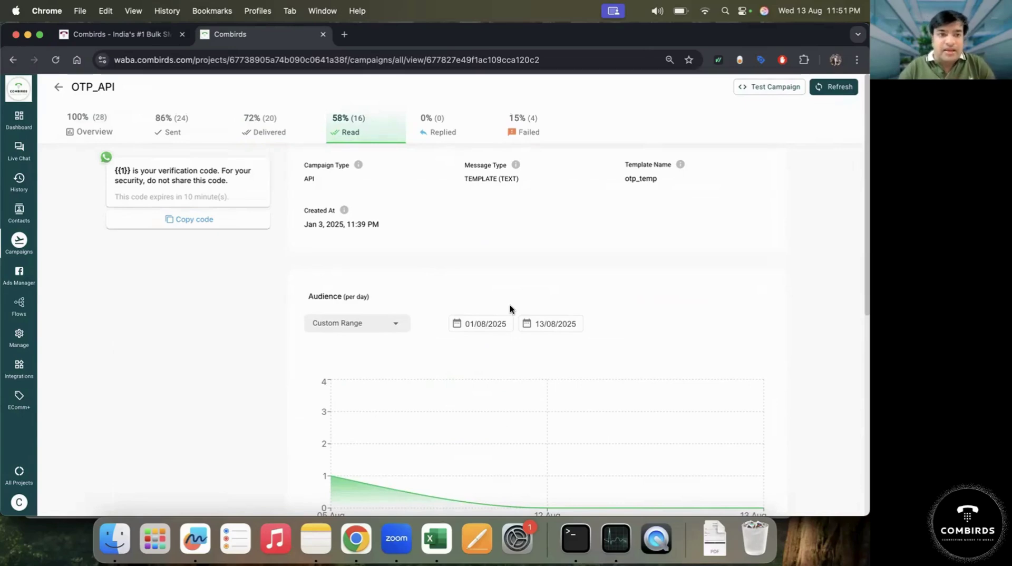
# Step: Review the OTP_API campaign's overview, including its status, message totals and campaign messages per day
pyautogui.click(100, 129)
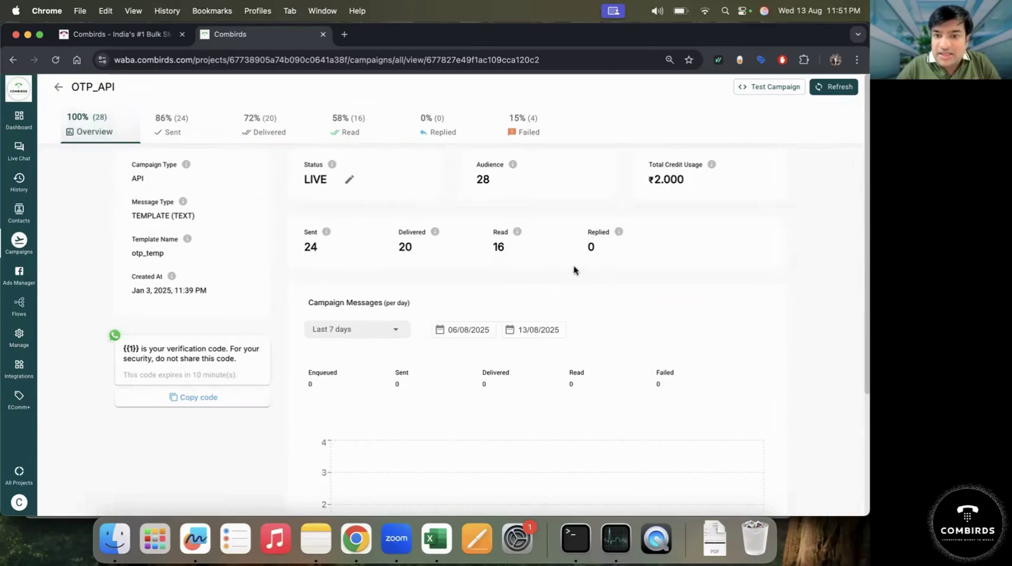
pyautogui.scroll(-3, 589, 296)
pyautogui.scroll(3, 589, 296)
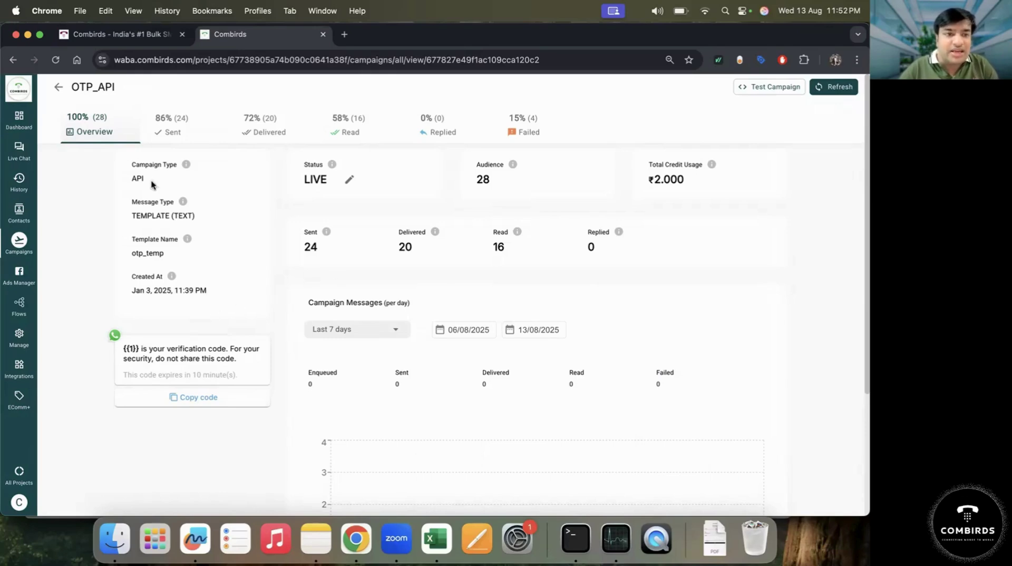
# Step: Go to Live Chat and view the Requesting and Intervened chat lists
pyautogui.click(18, 150)
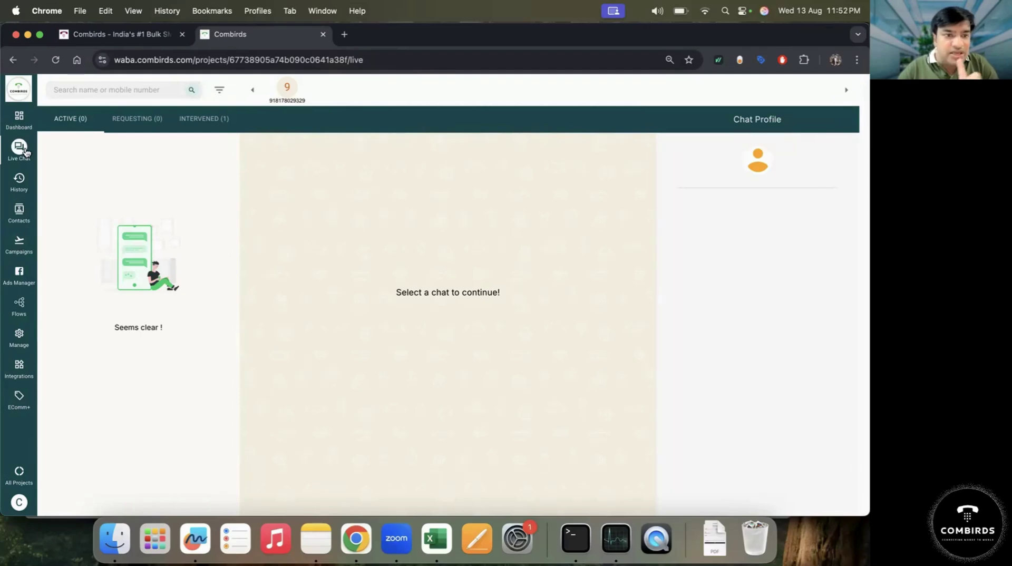
pyautogui.click(211, 119)
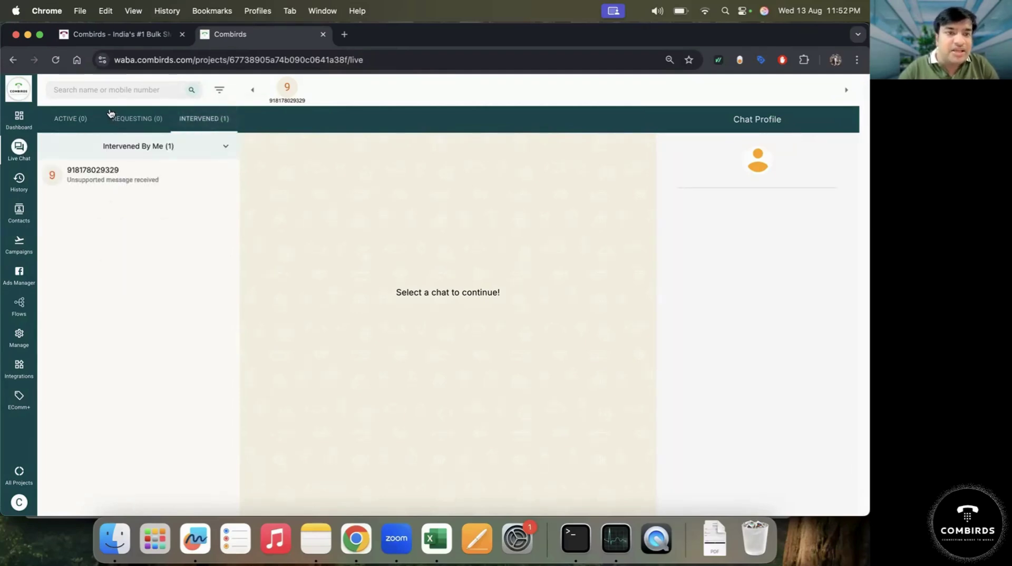
pyautogui.click(118, 118)
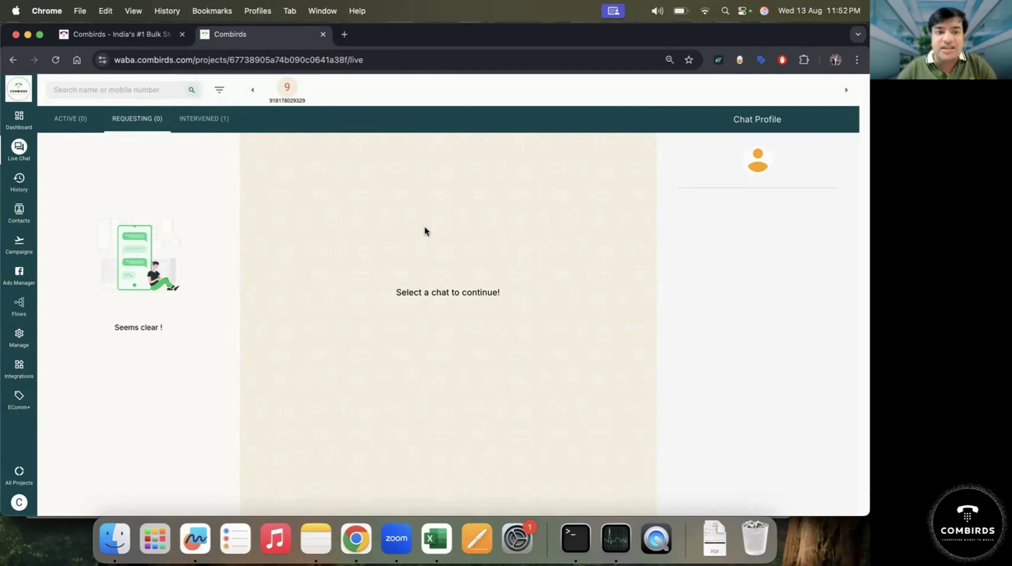
pyautogui.click(202, 120)
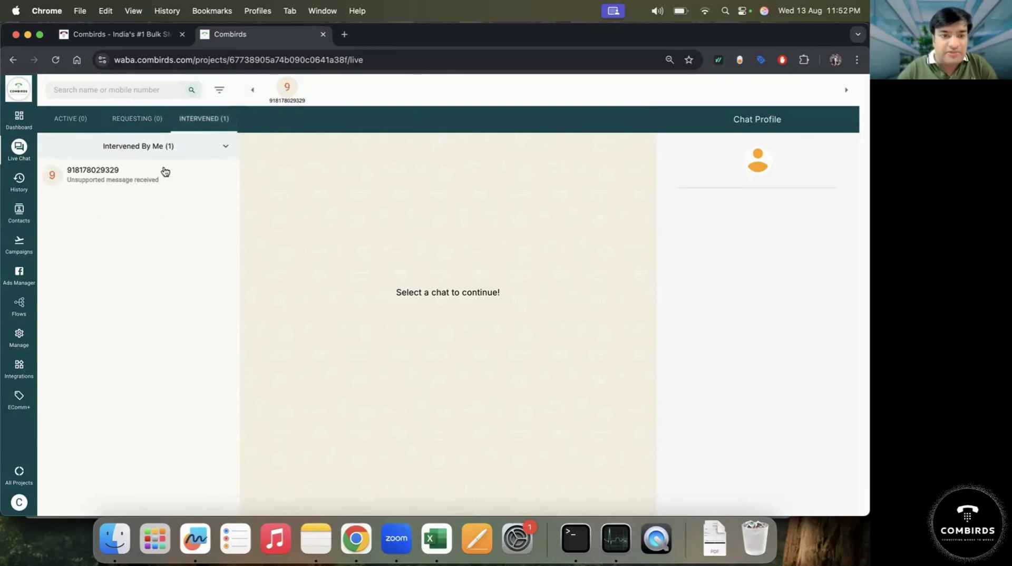
# Step: Open the intervened chat and draft the reply "Hi" without sending it
pyautogui.click(132, 174)
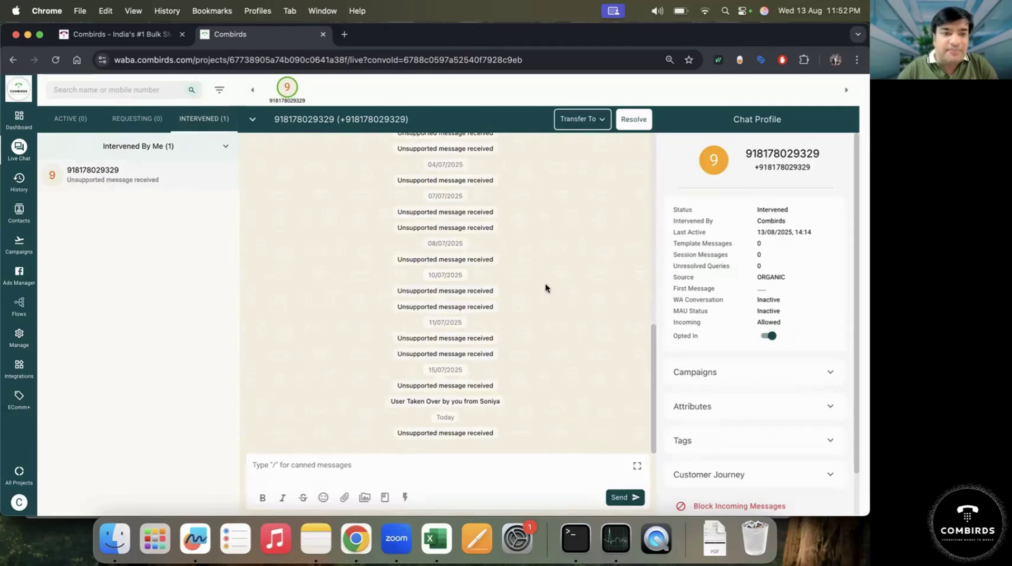
pyautogui.click(366, 464)
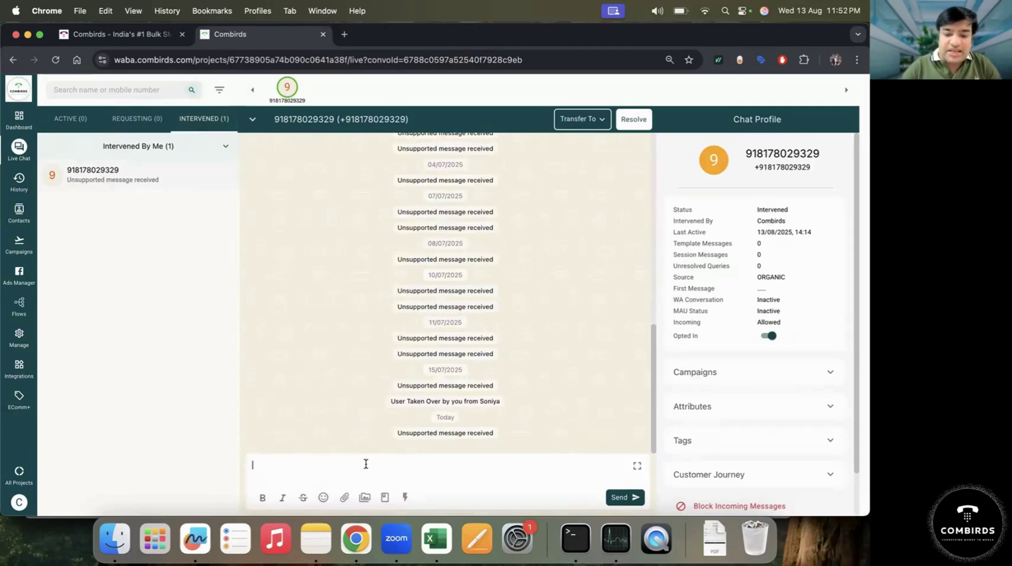
pyautogui.write('Hi')
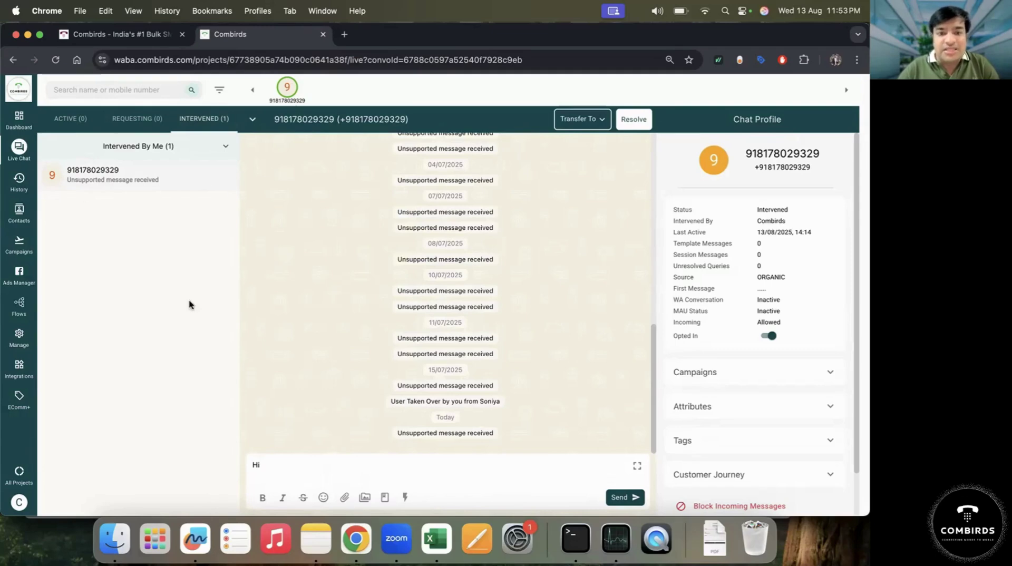
# Step: Look through the chat history, view the first contact's conversation and profile, and return to Live Chat
pyautogui.click(15, 185)
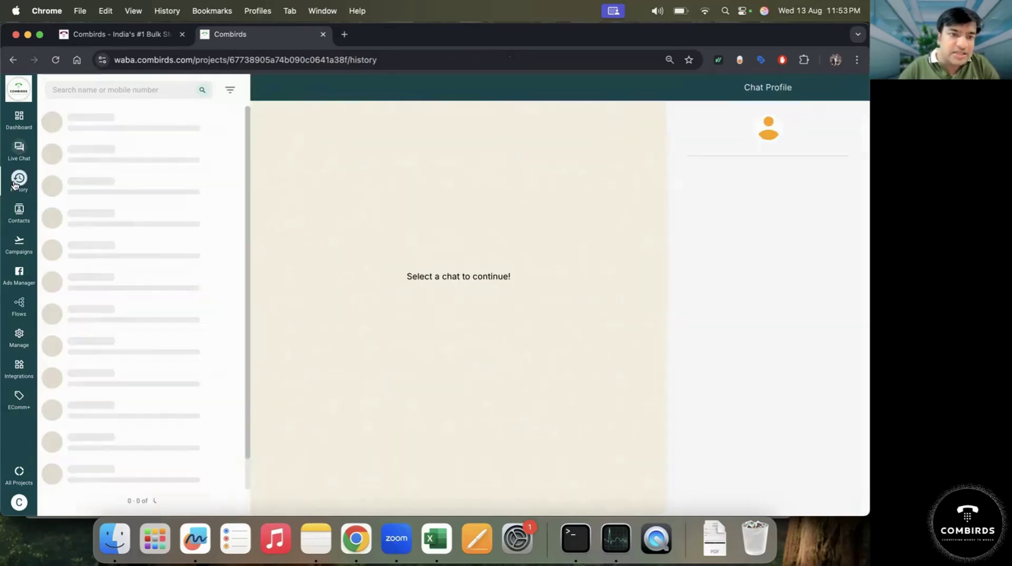
pyautogui.scroll(12, 104, 343)
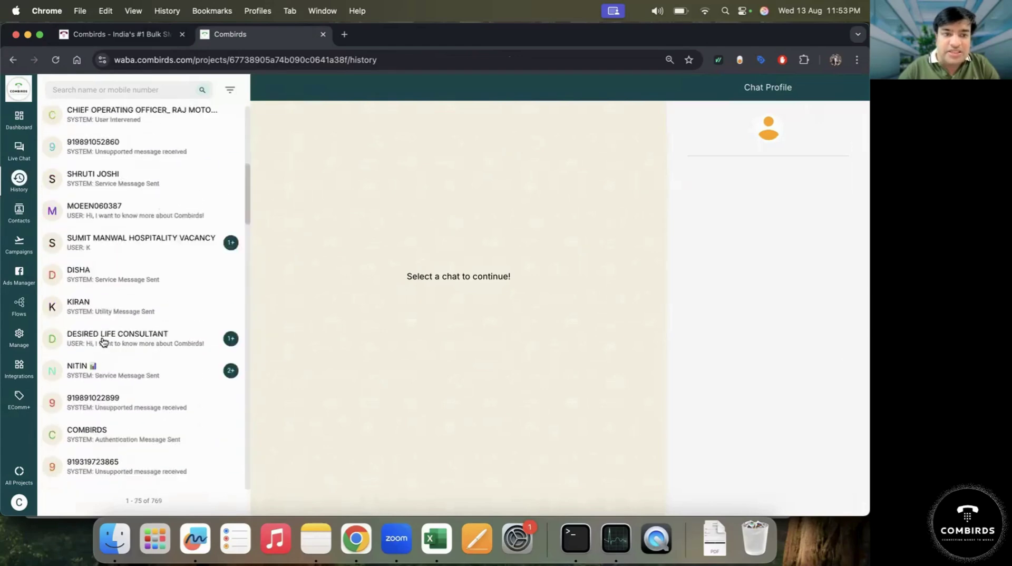
pyautogui.click(136, 119)
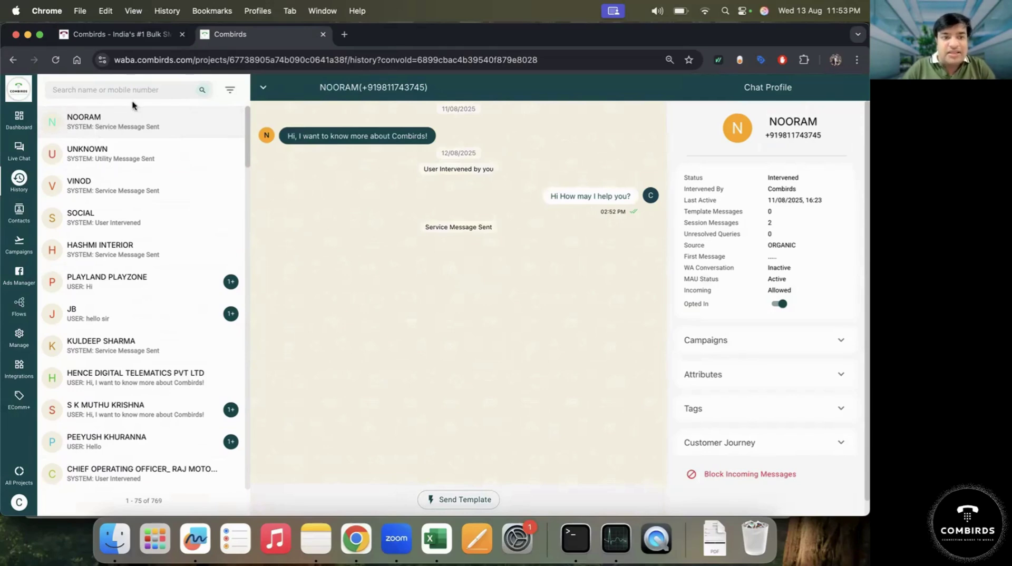
pyautogui.click(19, 150)
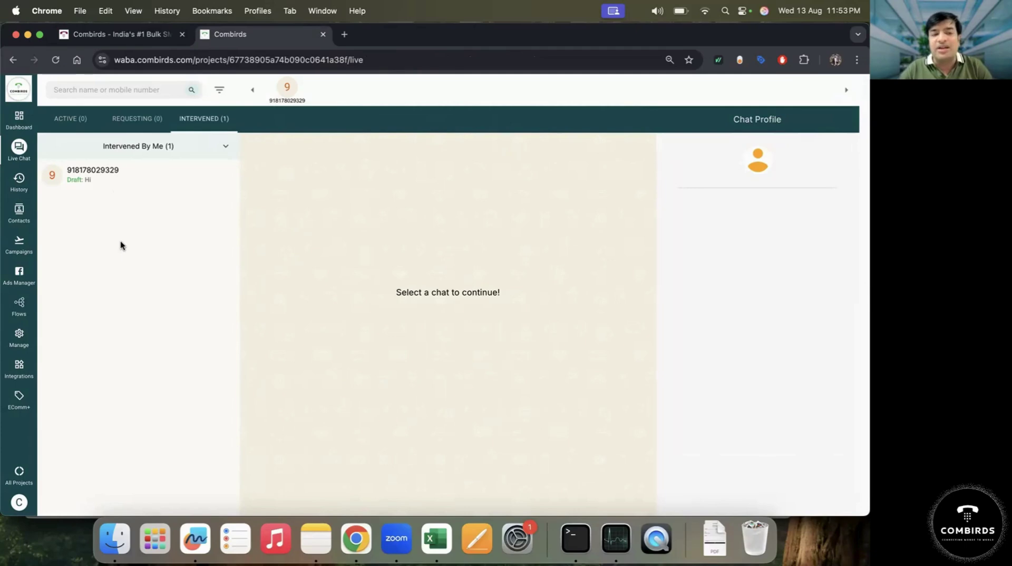
# Step: Open Flow1 in the flow builder for editing and examine its path from the flow start through the Question and API Request nodes
pyautogui.click(19, 304)
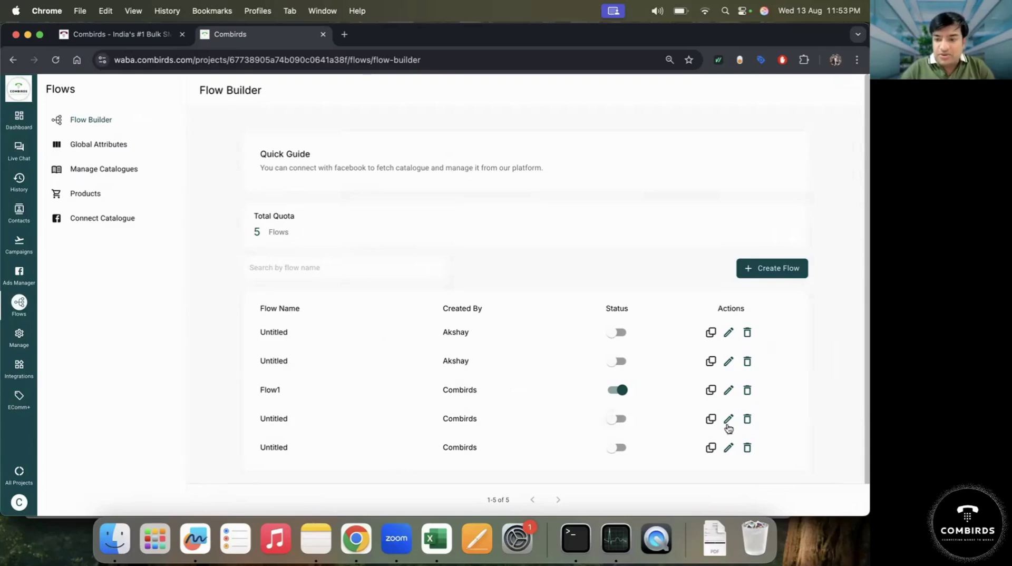
pyautogui.click(728, 391)
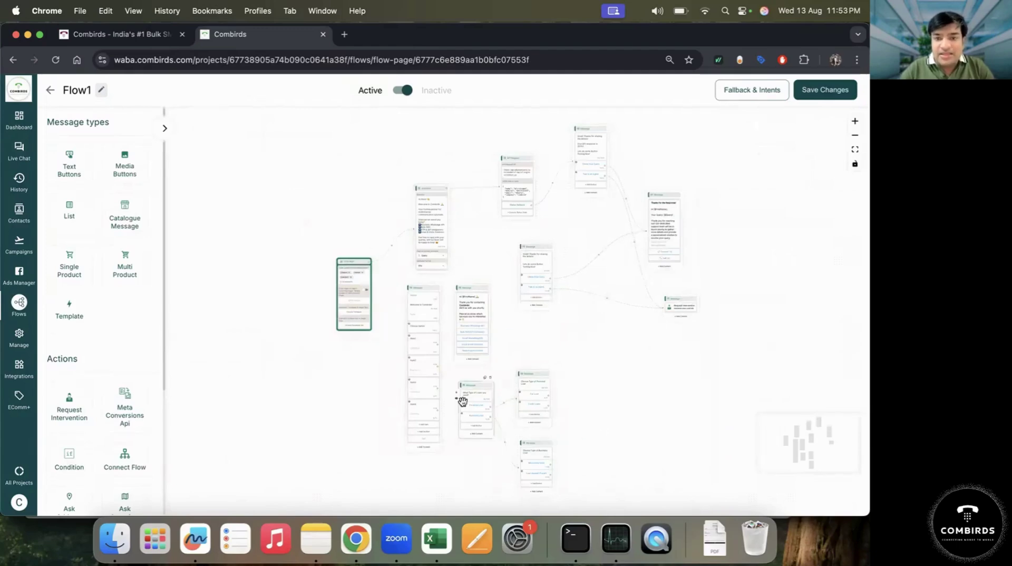
pyautogui.scroll(5, 396, 267)
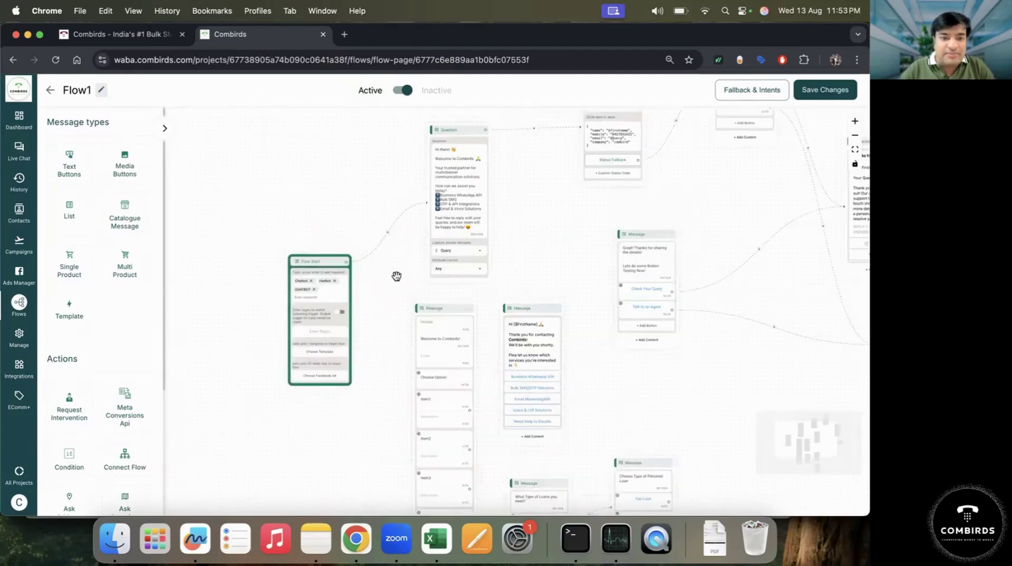
pyautogui.scroll(3, 395, 277)
pyautogui.moveTo(377, 249); pyautogui.dragTo(272, 348)
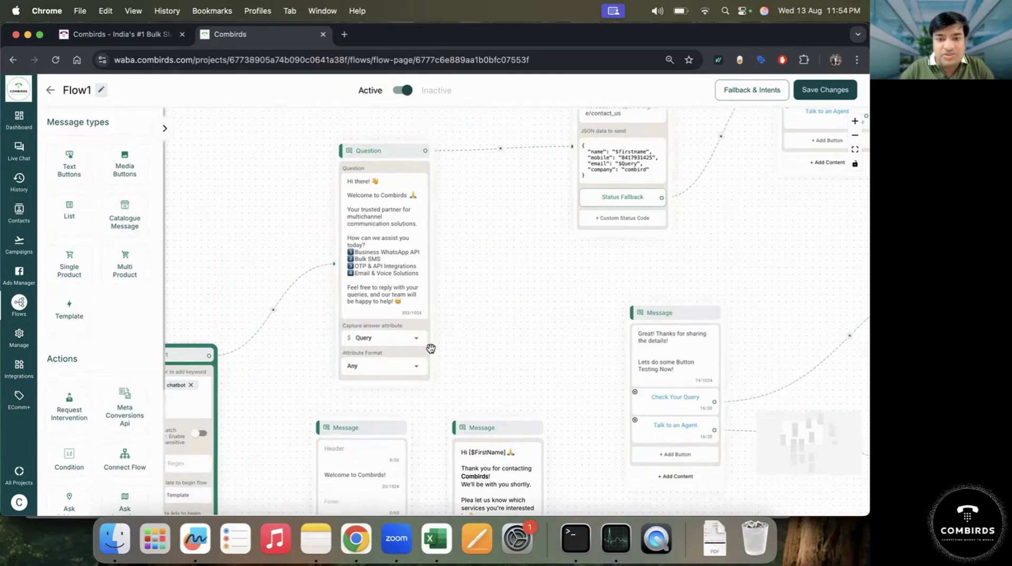
pyautogui.moveTo(490, 334); pyautogui.dragTo(350, 397)
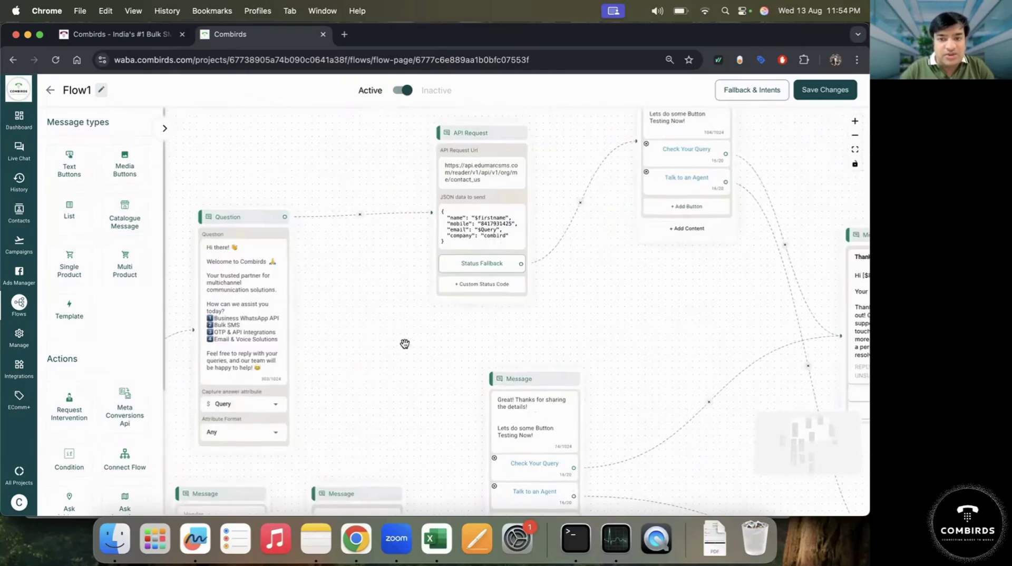
pyautogui.moveTo(592, 334); pyautogui.dragTo(511, 378)
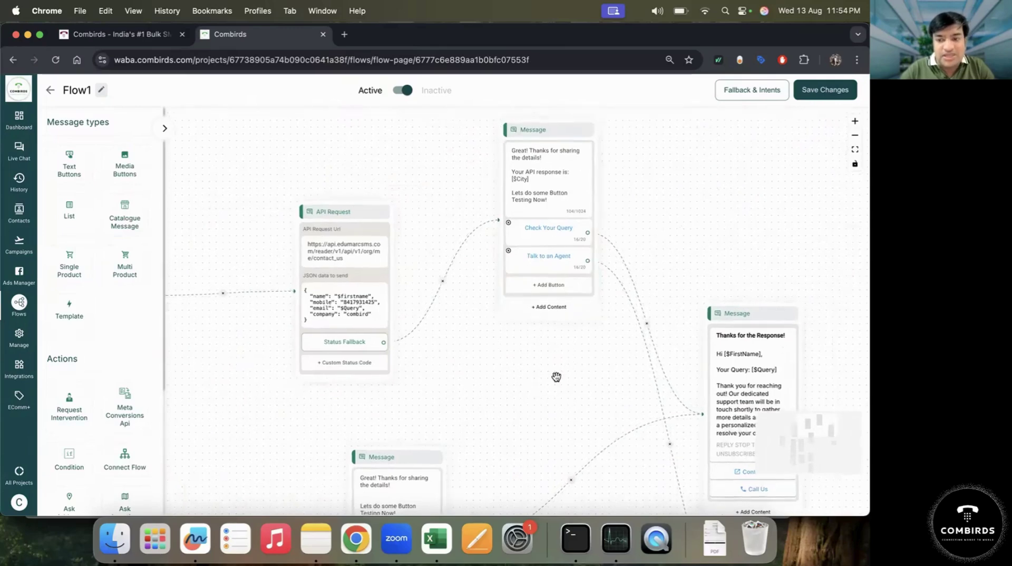
# Step: Examine Flow1's remaining message nodes, including the button replies, the Request Intervention node and the message listing the Combirds services
pyautogui.moveTo(526, 422); pyautogui.dragTo(526, 229)
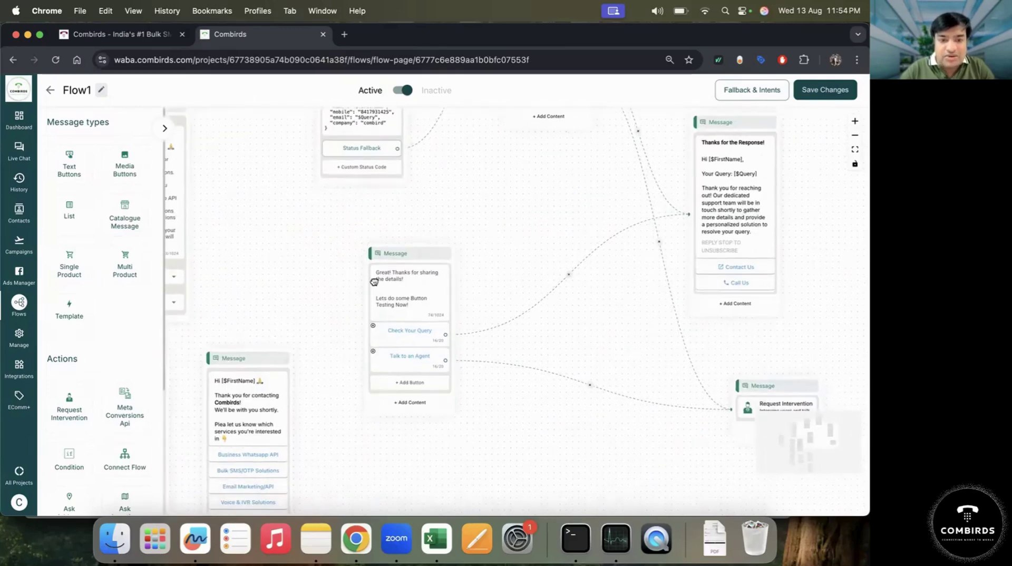
pyautogui.scroll(-5, 374, 281)
pyautogui.moveTo(234, 294); pyautogui.dragTo(322, 289)
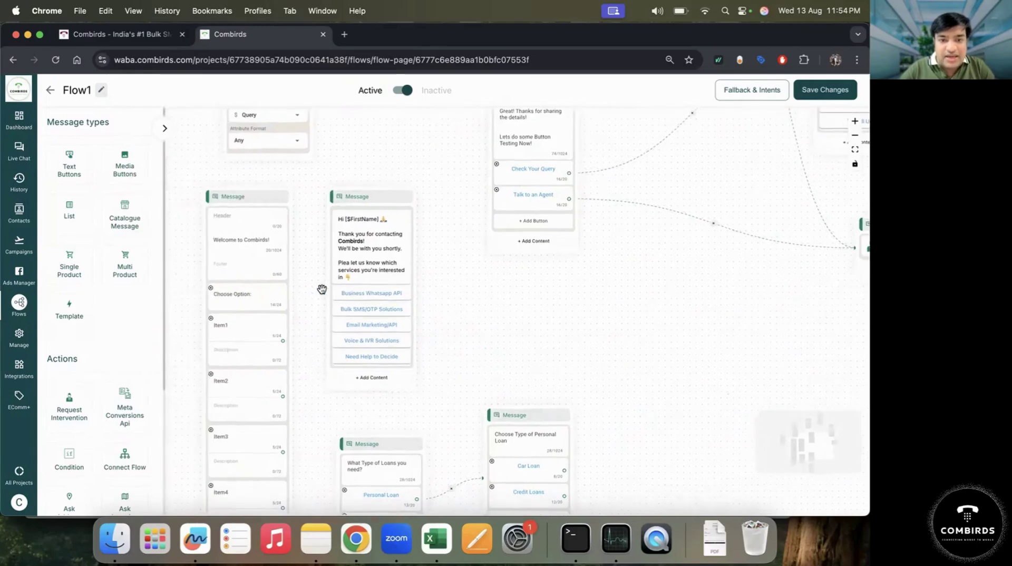
pyautogui.scroll(3, 361, 280)
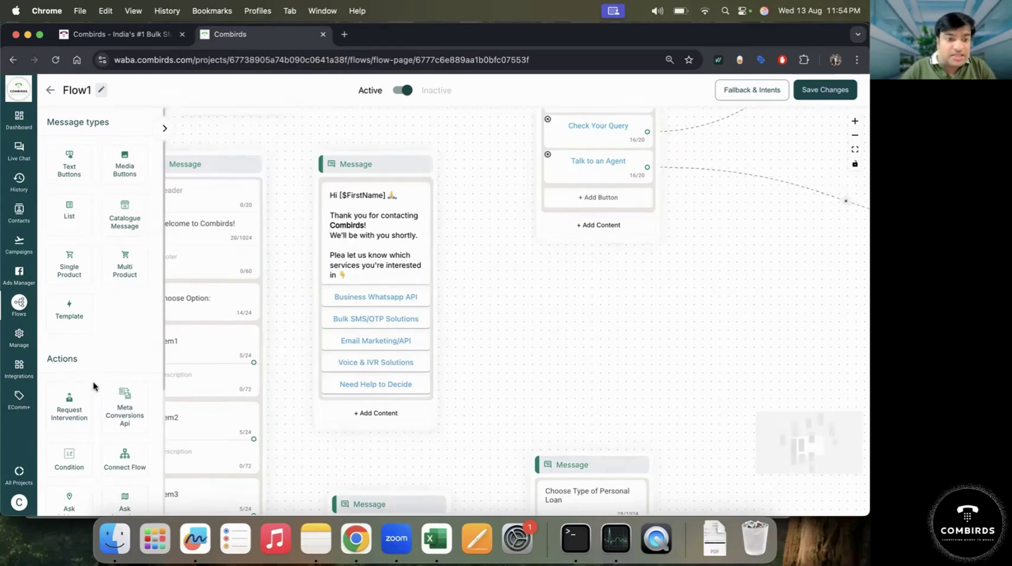
# Step: Leave the Flow1 editor to view the App Store under Integrations, and return to the project's Dashboard
pyautogui.click(20, 340)
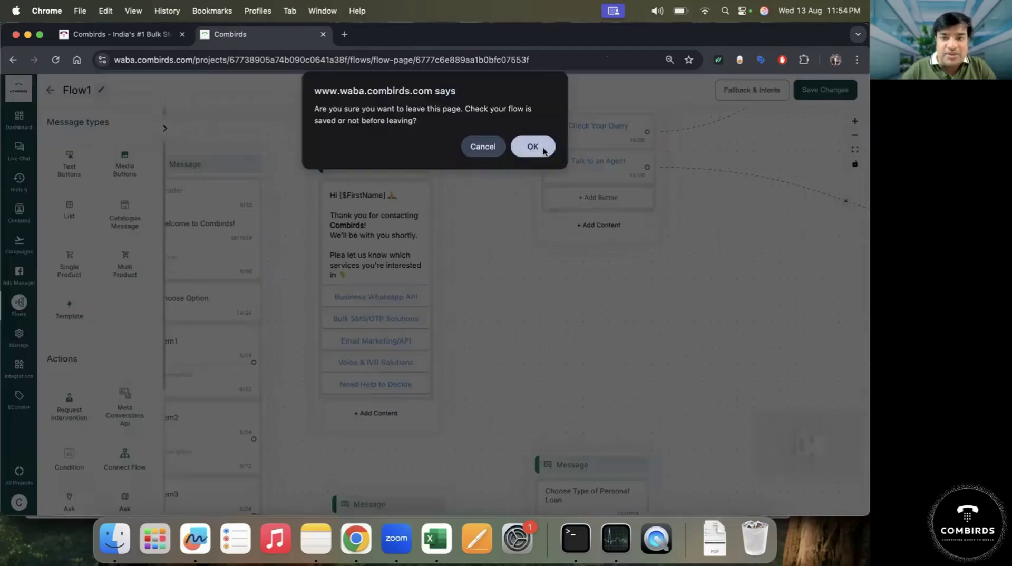
pyautogui.click(544, 151)
pyautogui.click(19, 367)
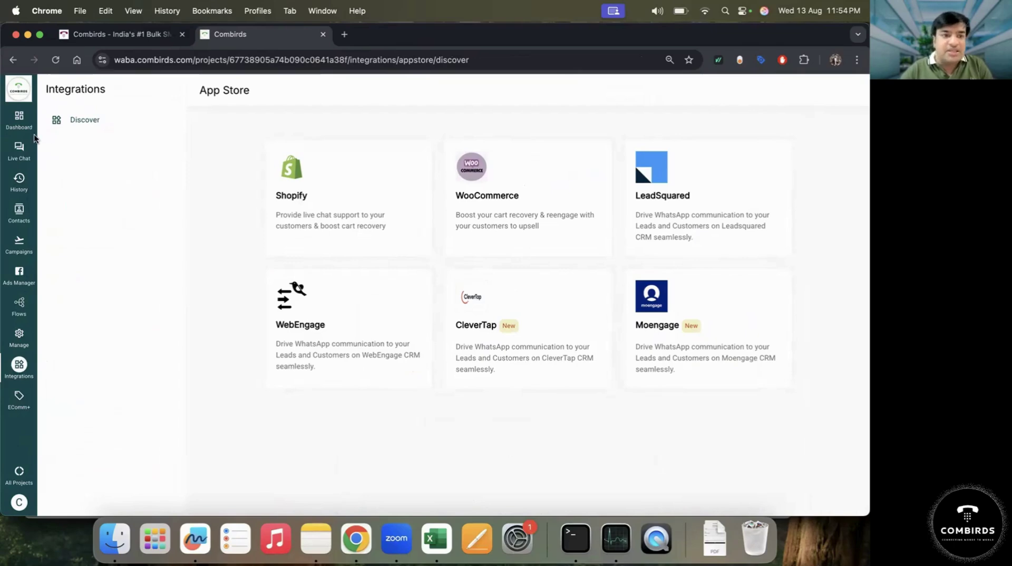
pyautogui.click(21, 120)
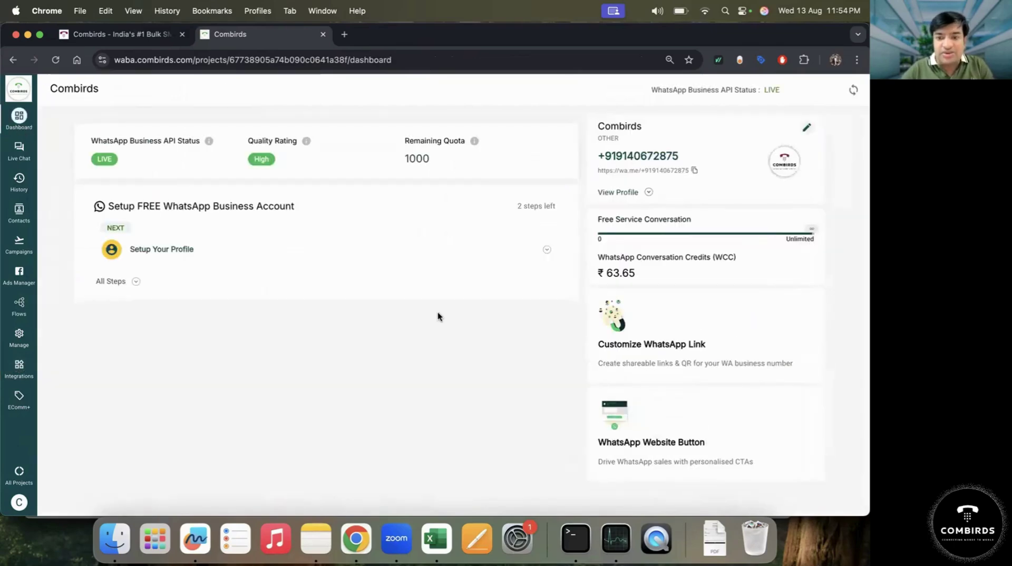